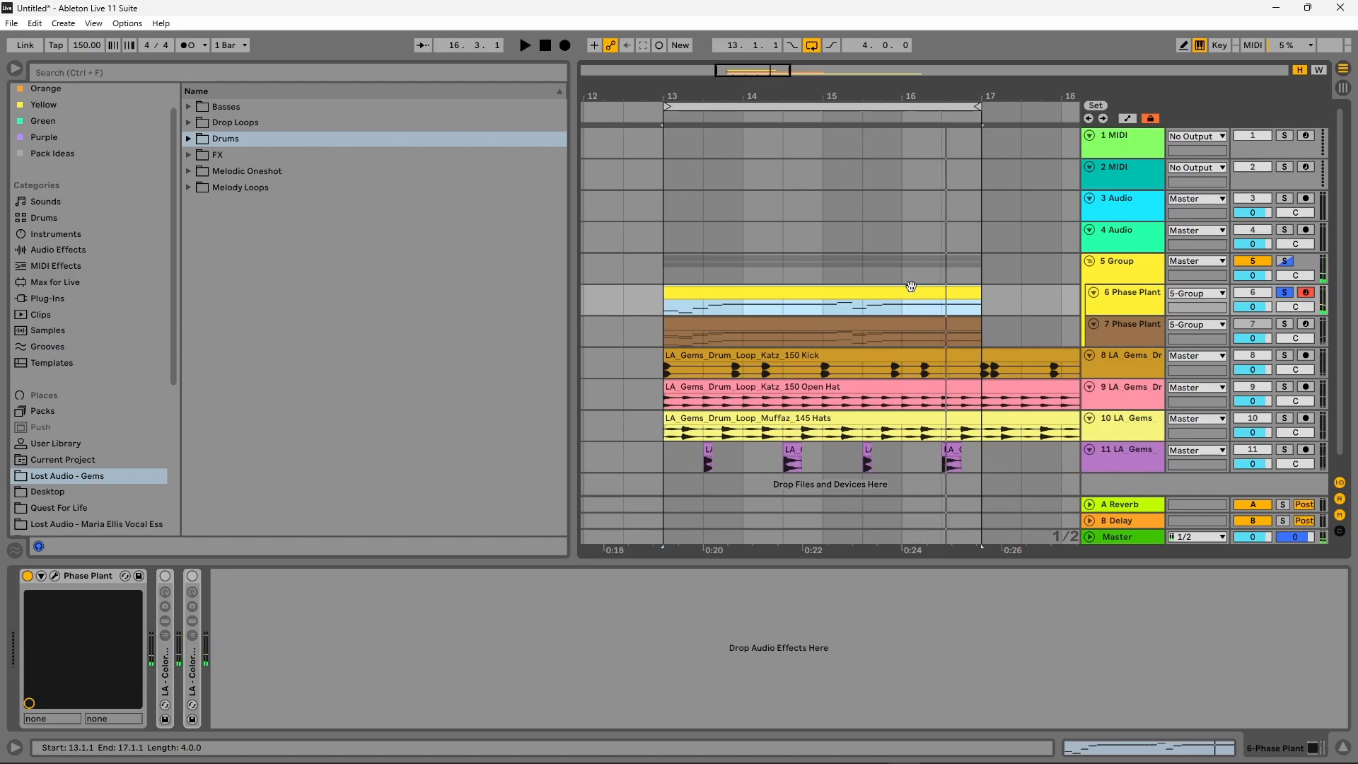
Step: Enable the first Colorbass rack on the first Phase Plant track and play the loop to hear its effect
left_click(166, 575)
key("space")
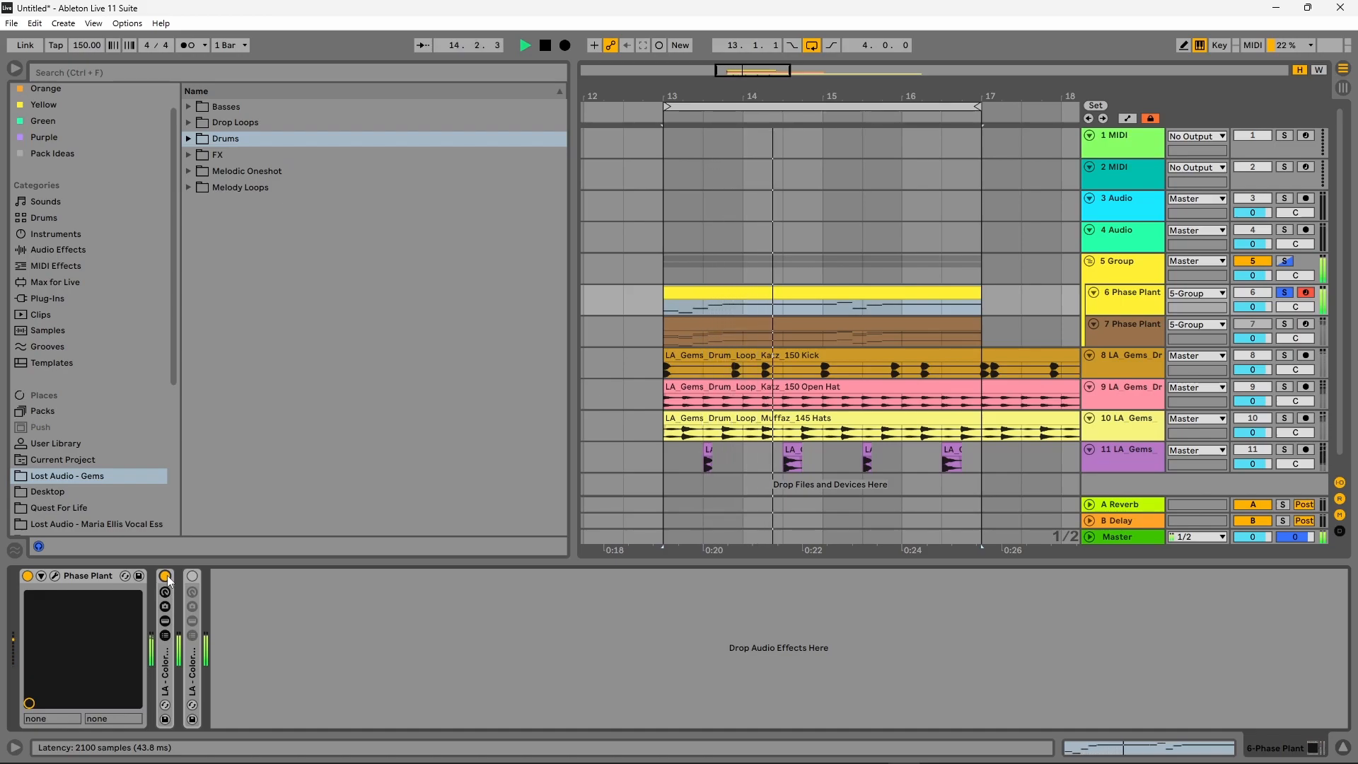
left_click(870, 621)
key("space")
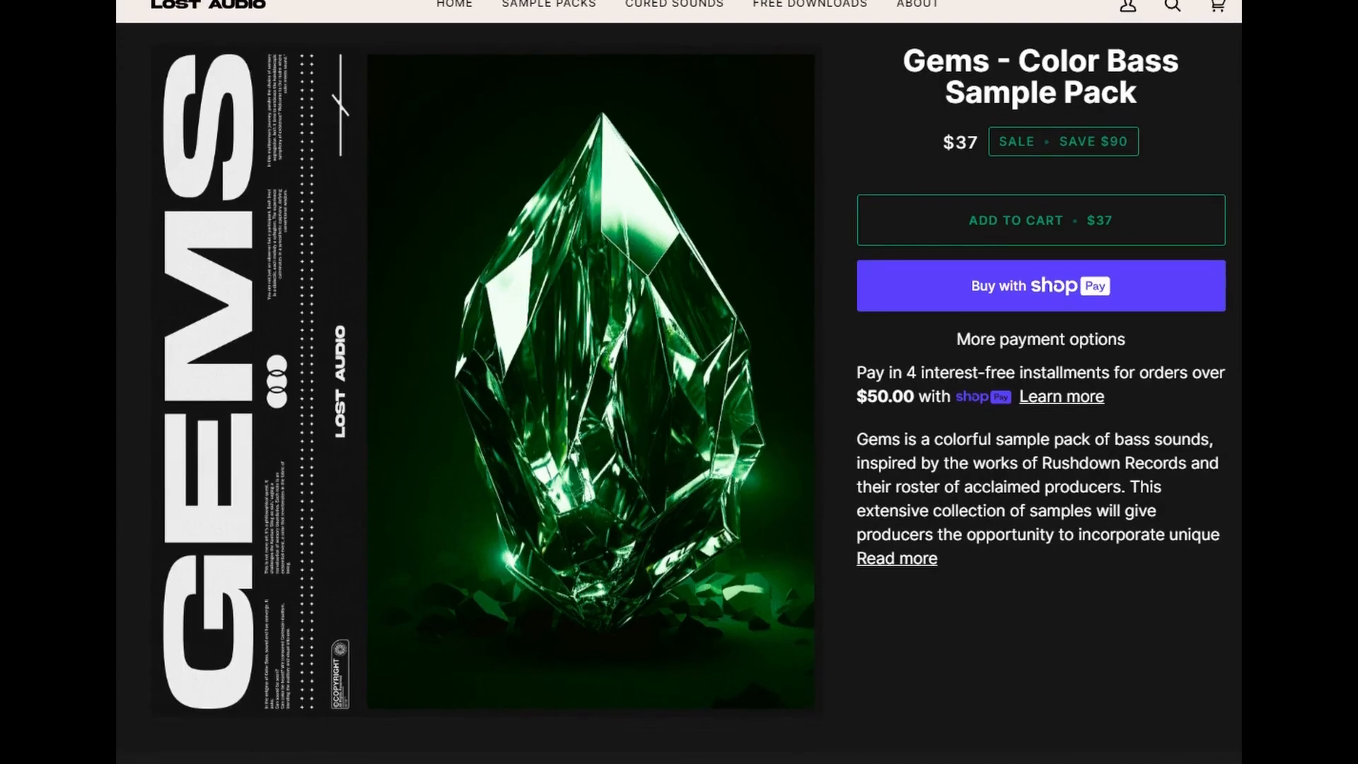
Step: Switch to the Gems - Color Bass Sample Pack product page and look through its audio previews and bass loop section
scroll(678, 381, "down", 8)
scroll(679, 382, "down", 20)
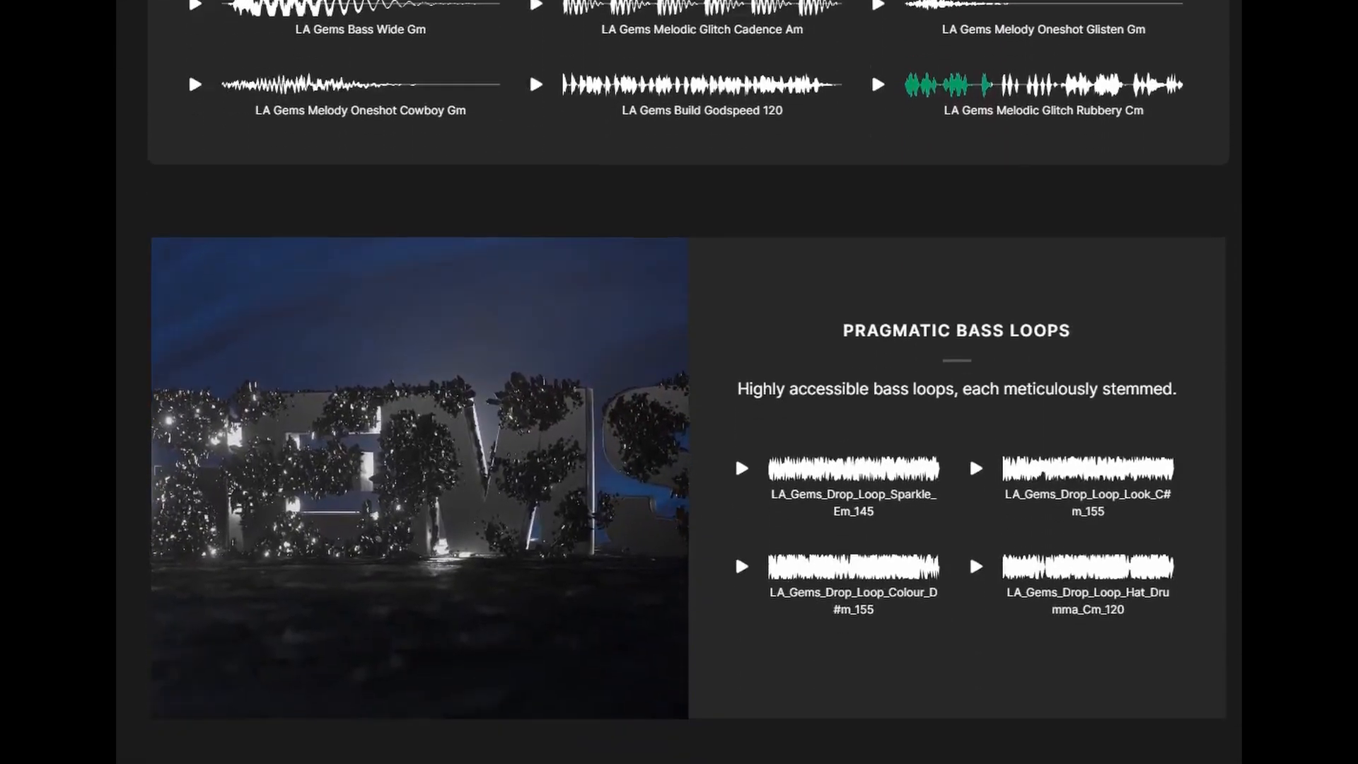
scroll(679, 382, "down", 12)
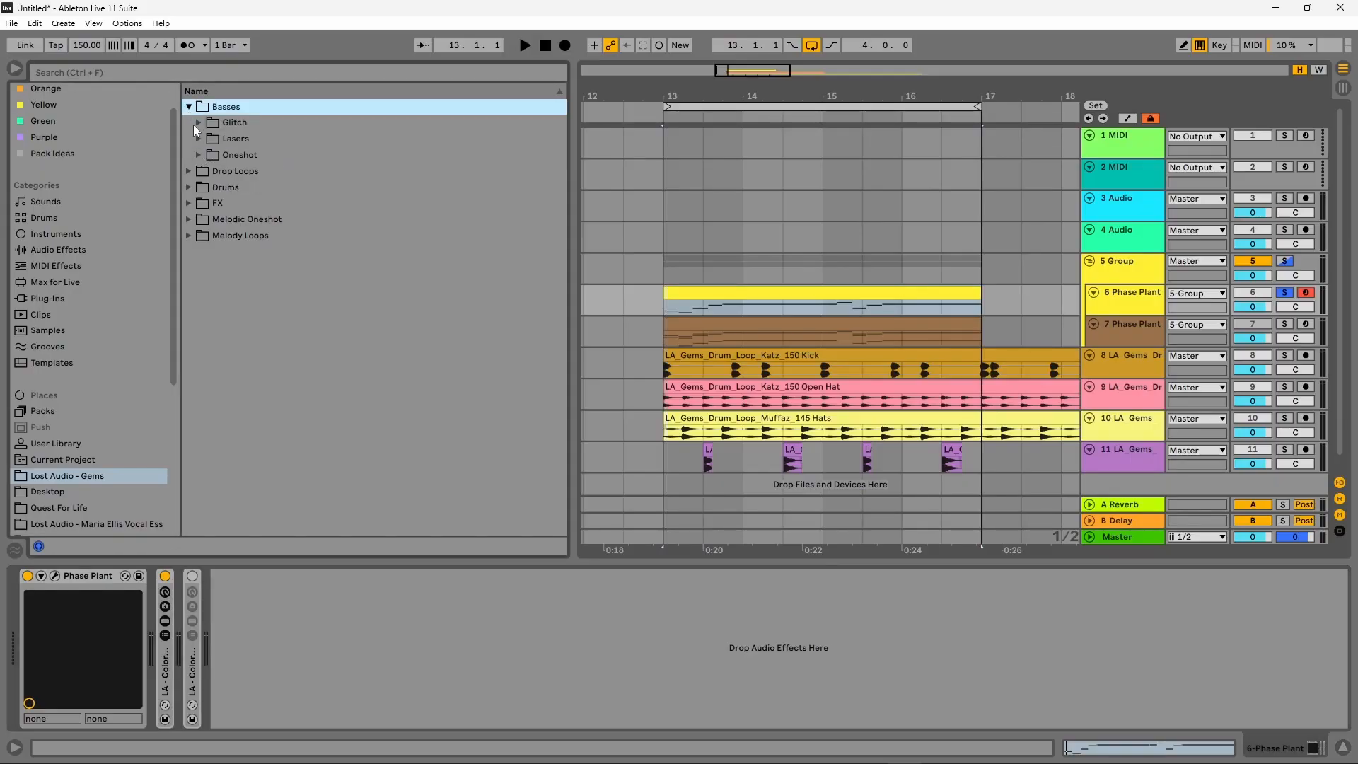
Step: Open the Gems pack's Basses > Oneshot folder and preview a series of its bass samples
left_click(198, 154)
left_click(251, 198)
left_click(373, 314)
left_click(328, 382)
scroll(328, 382, "down", 2)
key("Down")
key("Down")
key("Down")
key("Down")
key("Down")
key("Down")
key("Down")
key("Down")
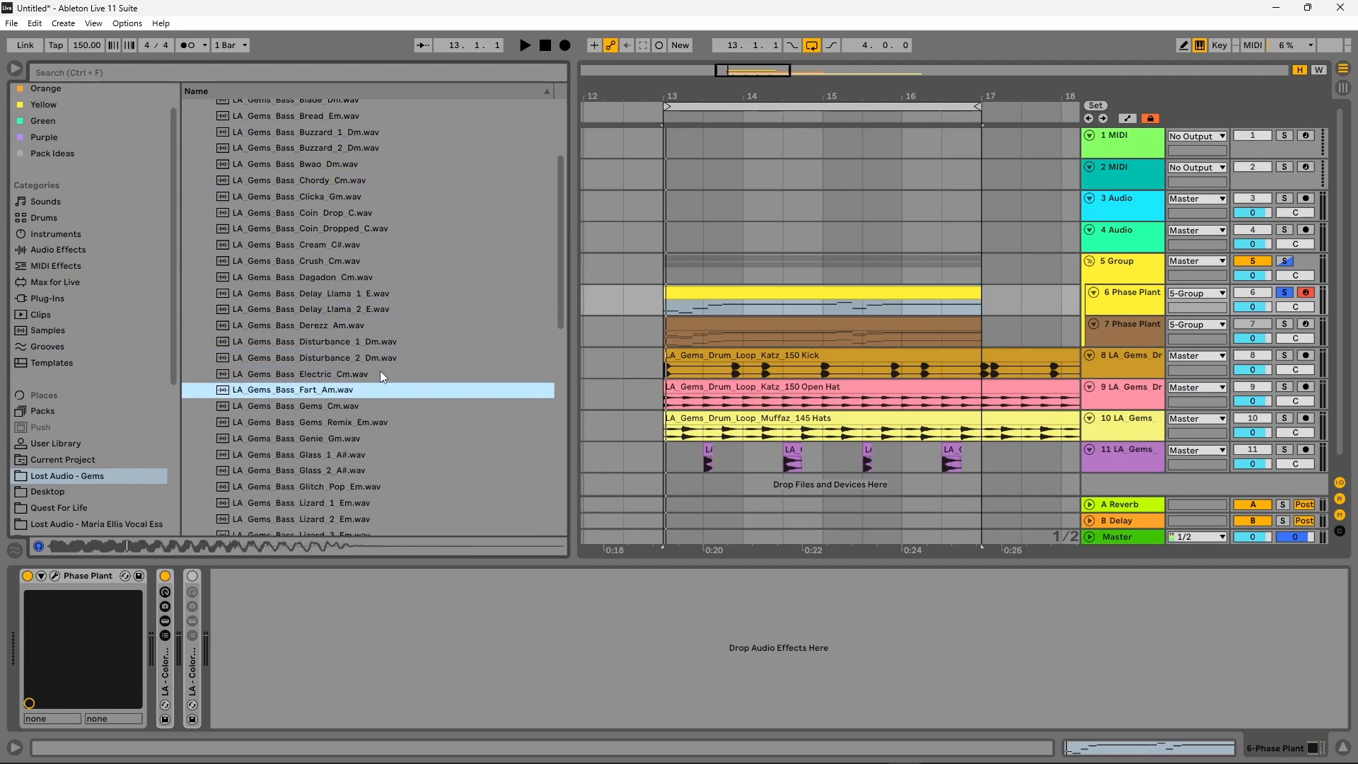
scroll(379, 371, "down", 2)
key("Down")
key("Down")
key("Down")
key("Down")
scroll(563, 229, "up", 2)
Step: Expand and bypass the first Colorbass rack, and open the Phase Plant synth's window on the same track
left_click(166, 690)
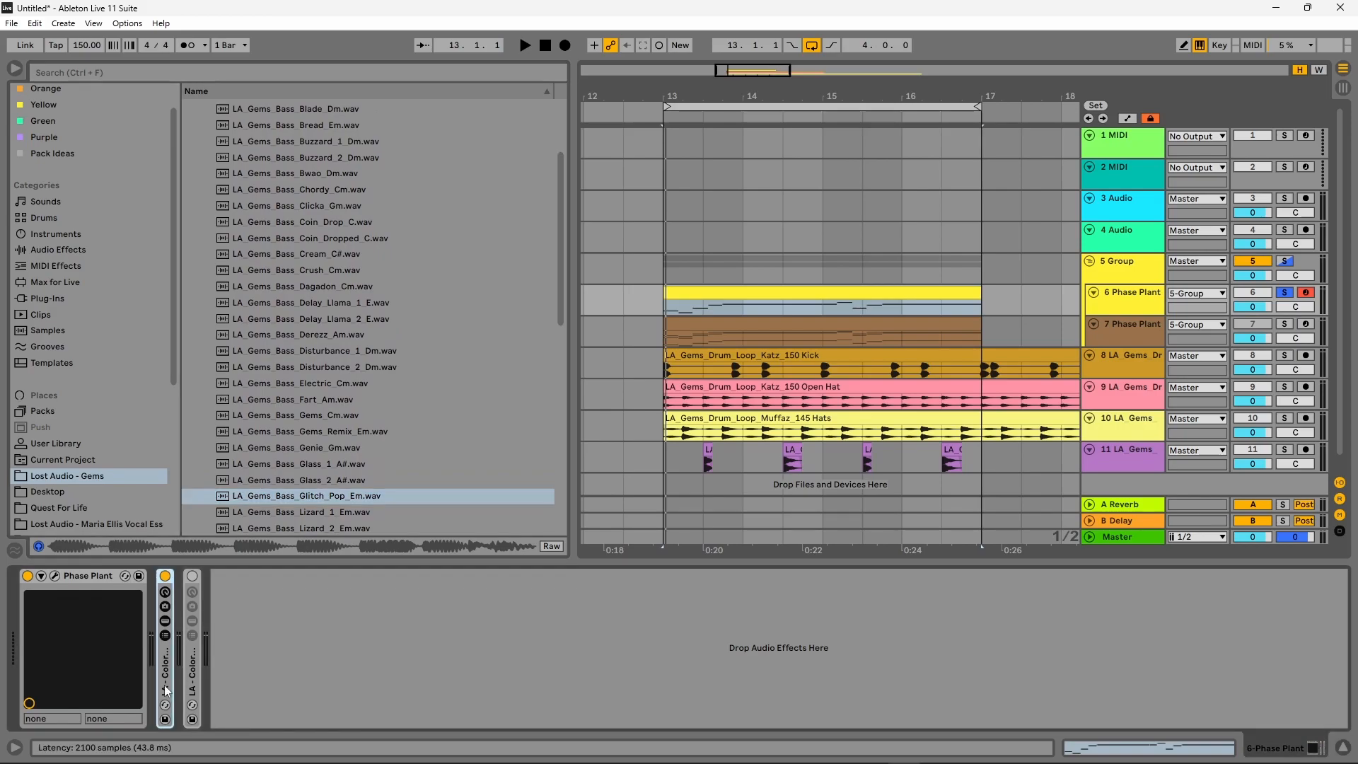
double_click(166, 690)
left_click(165, 576)
left_click(55, 576)
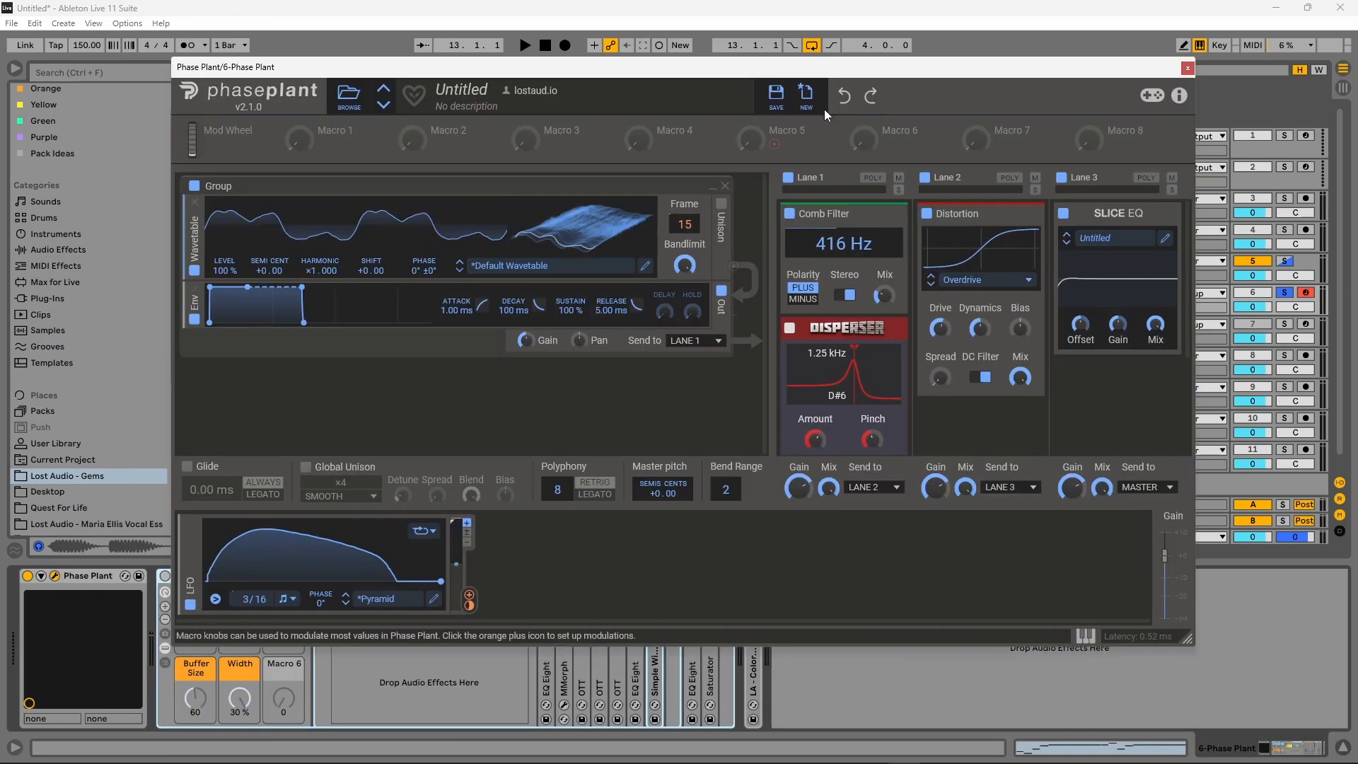
left_click_drag(707, 67, 647, 94)
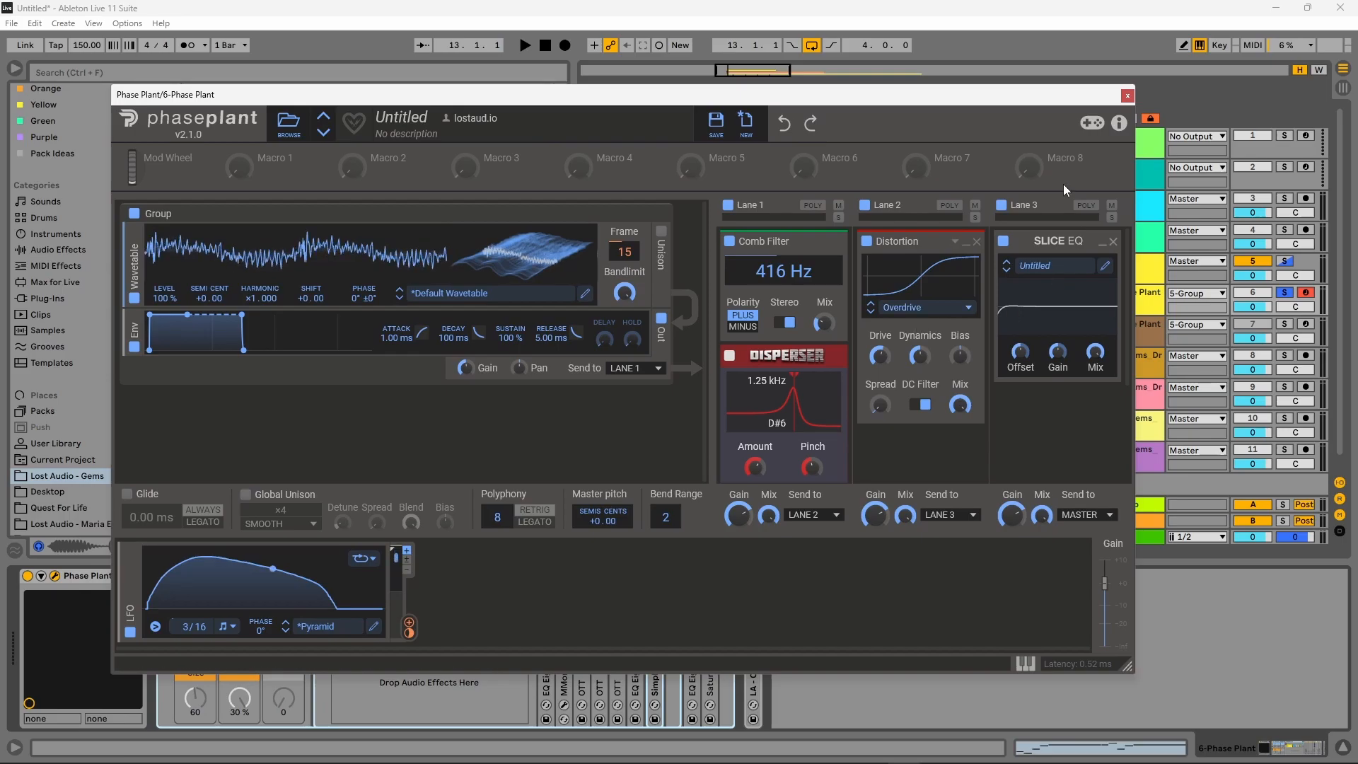
left_click_drag(976, 102, 1022, 96)
left_click_drag(1023, 96, 1071, 94)
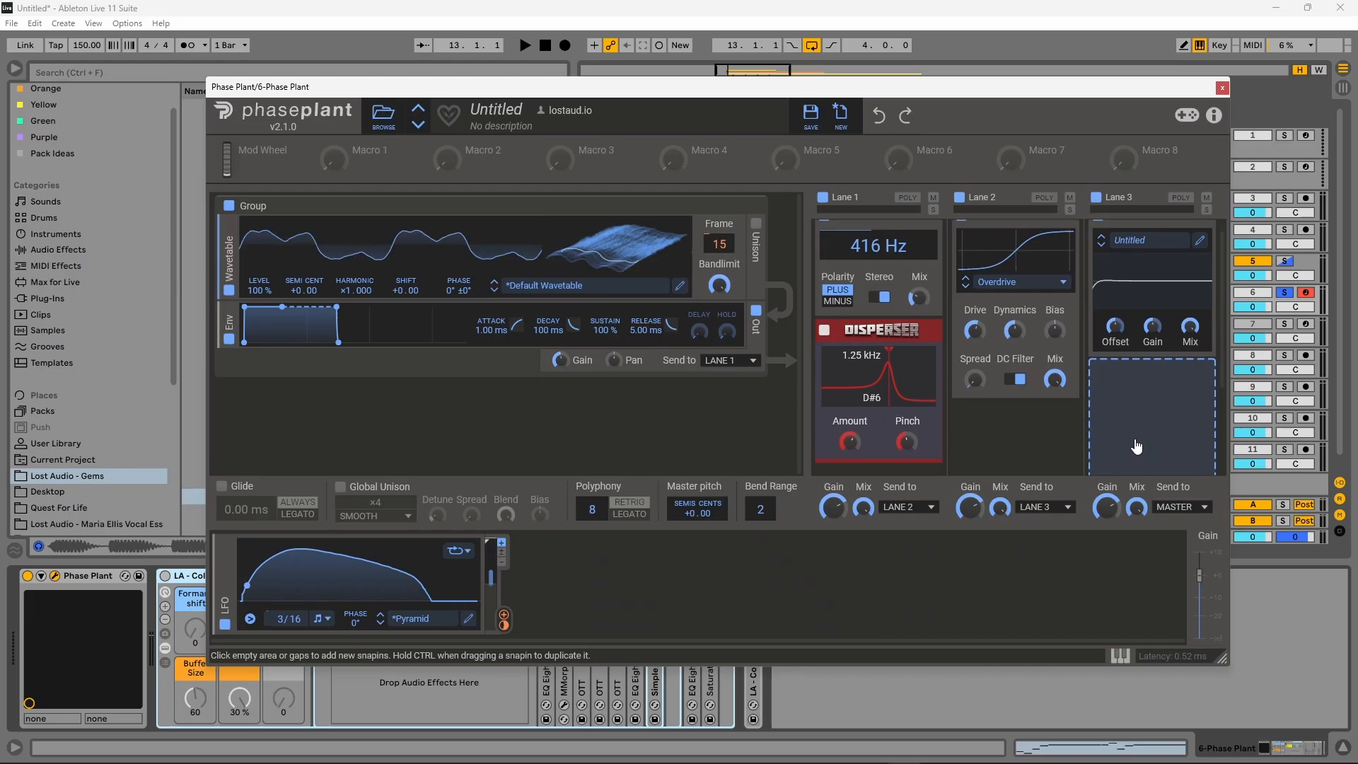
scroll(1138, 447, "up", 2)
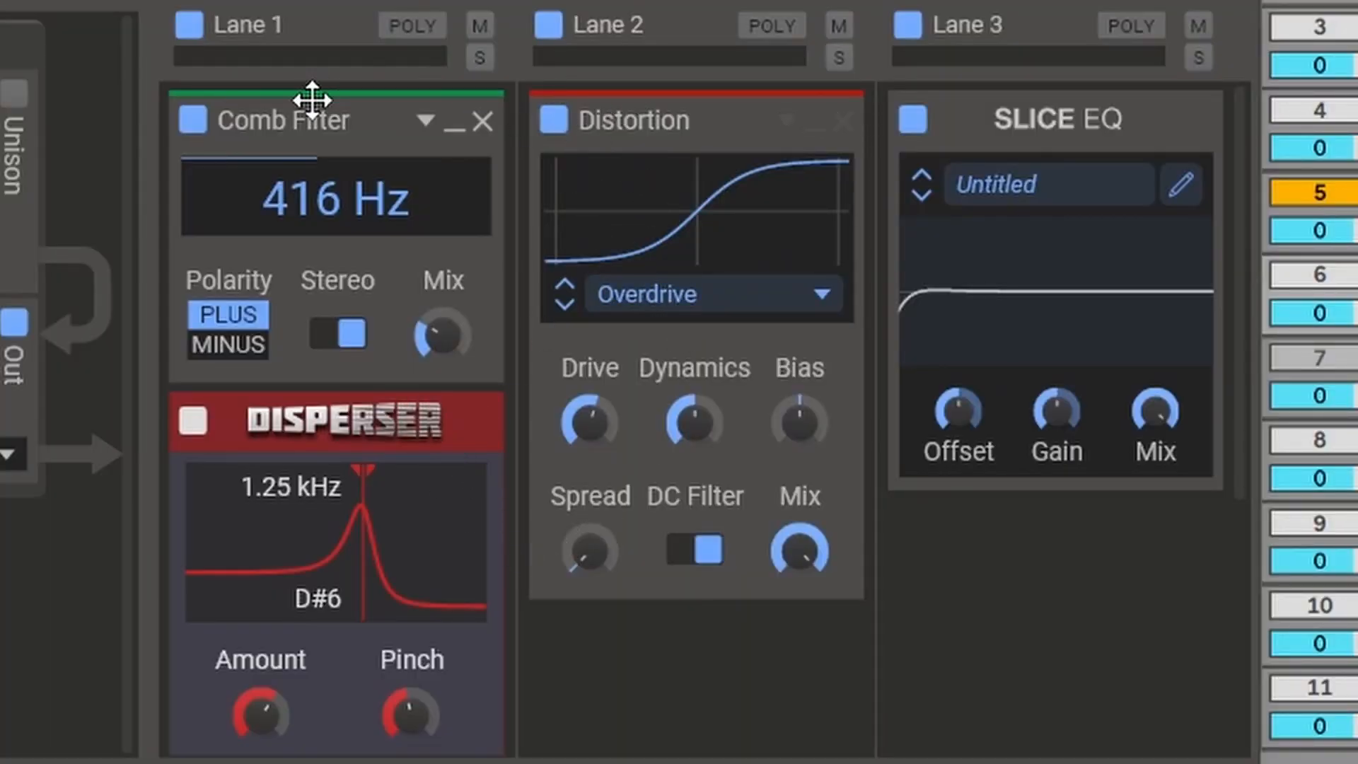
Step: Bypass and re-enable Phase Plant's Lane 1 and Lane 2 to compare their effects, and close the synth window
left_click(193, 121)
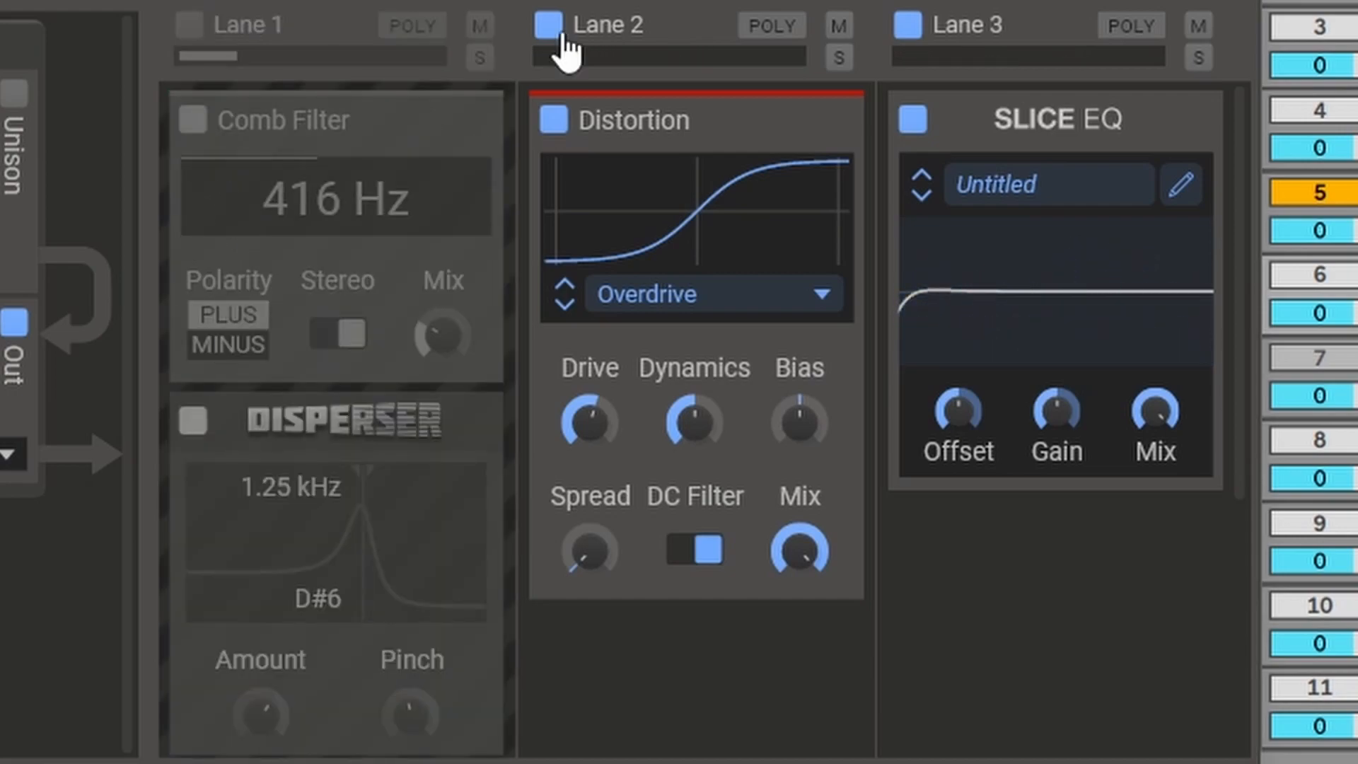
left_click(562, 33)
left_click(561, 33)
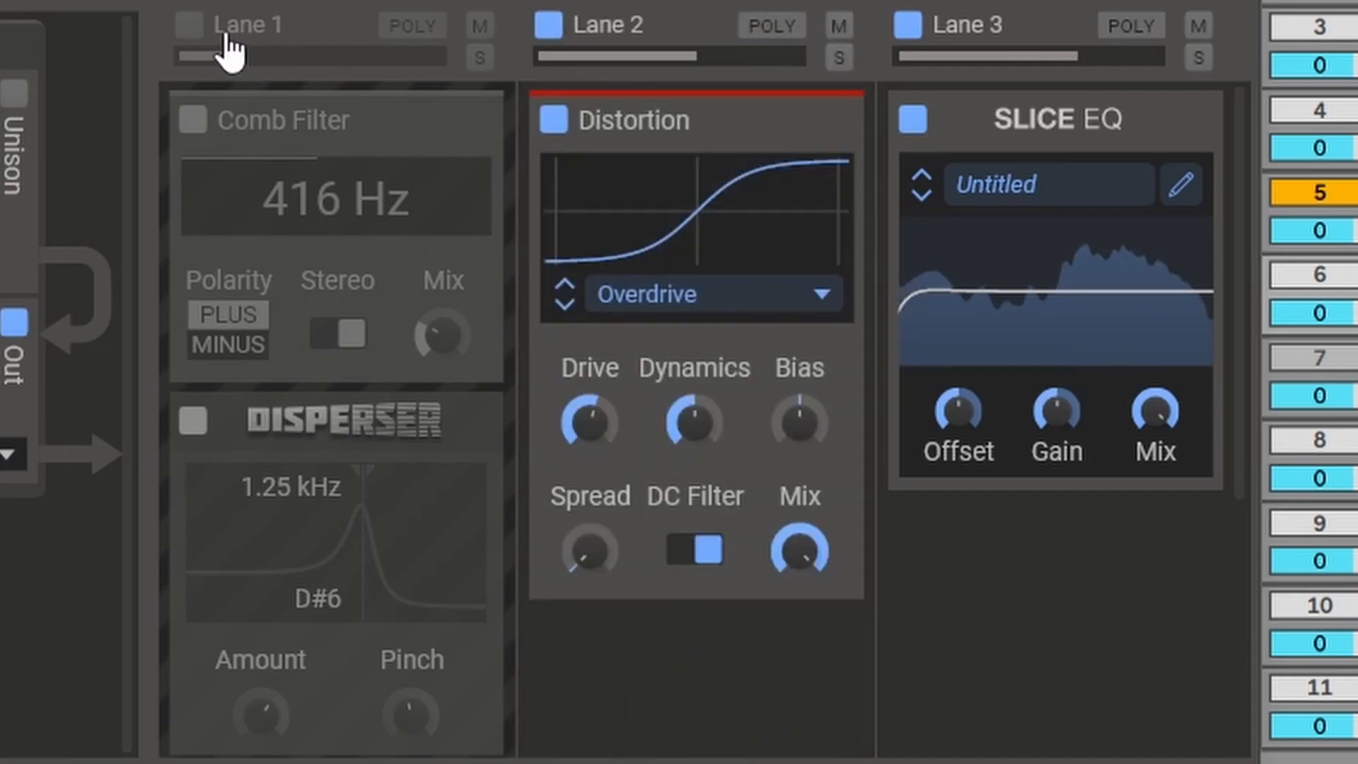
left_click(189, 26)
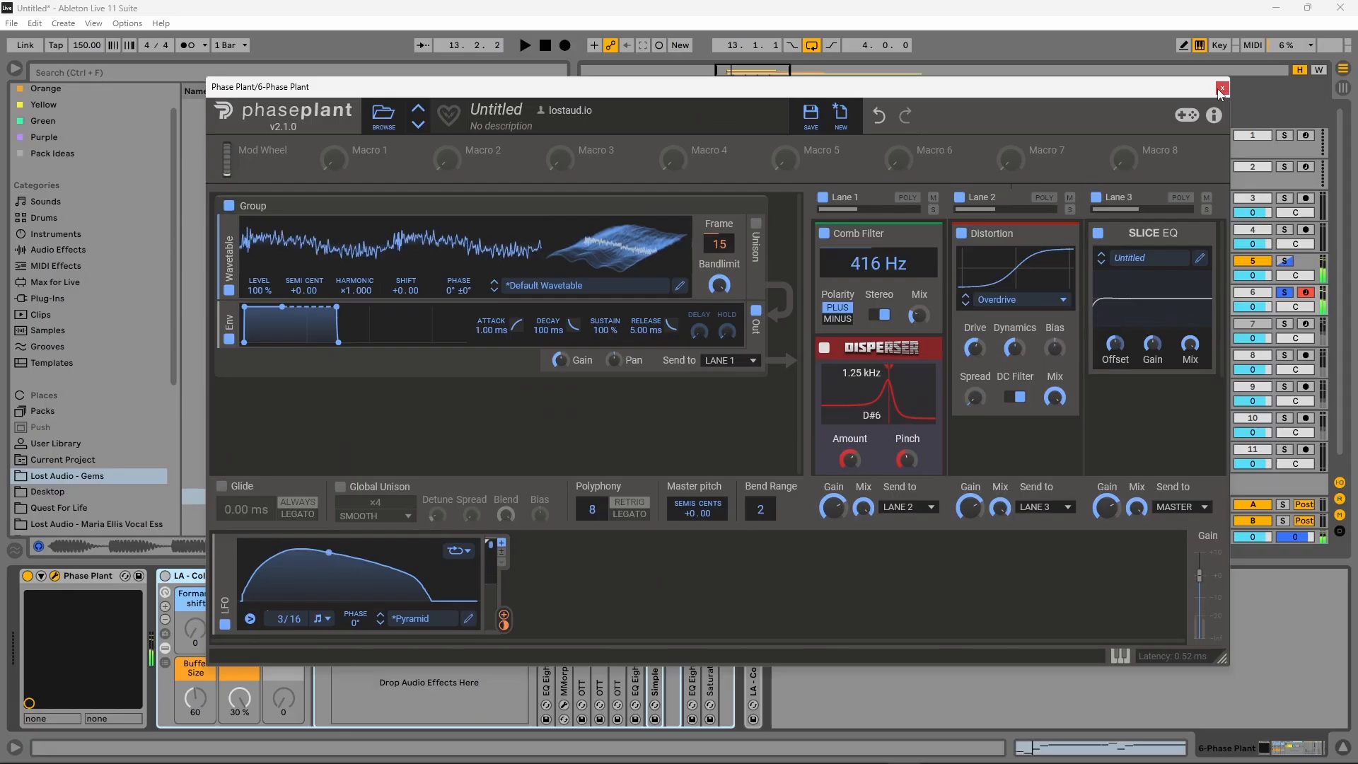
left_click(1217, 83)
Step: Open the MMorph plugin window from inside the Colorbass rack and examine its settings
left_click(563, 705)
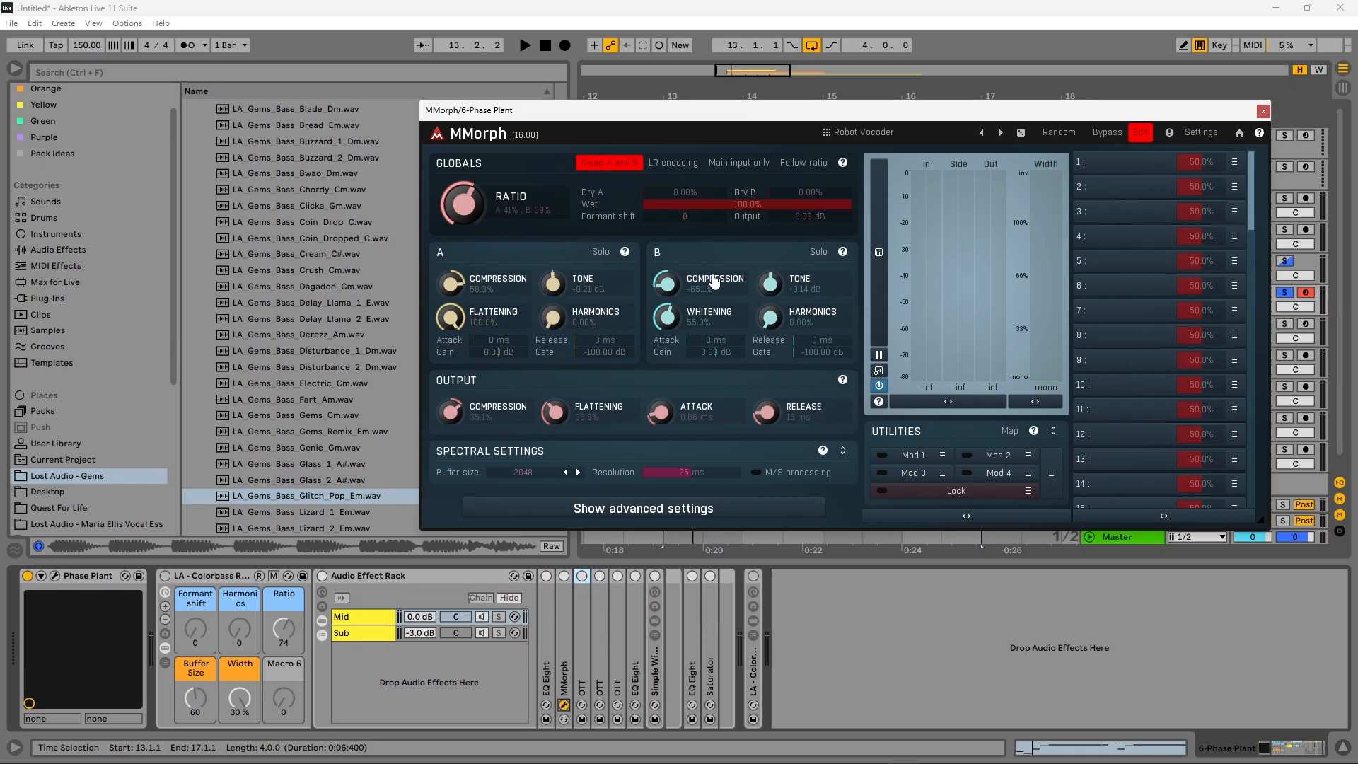
left_click(461, 581)
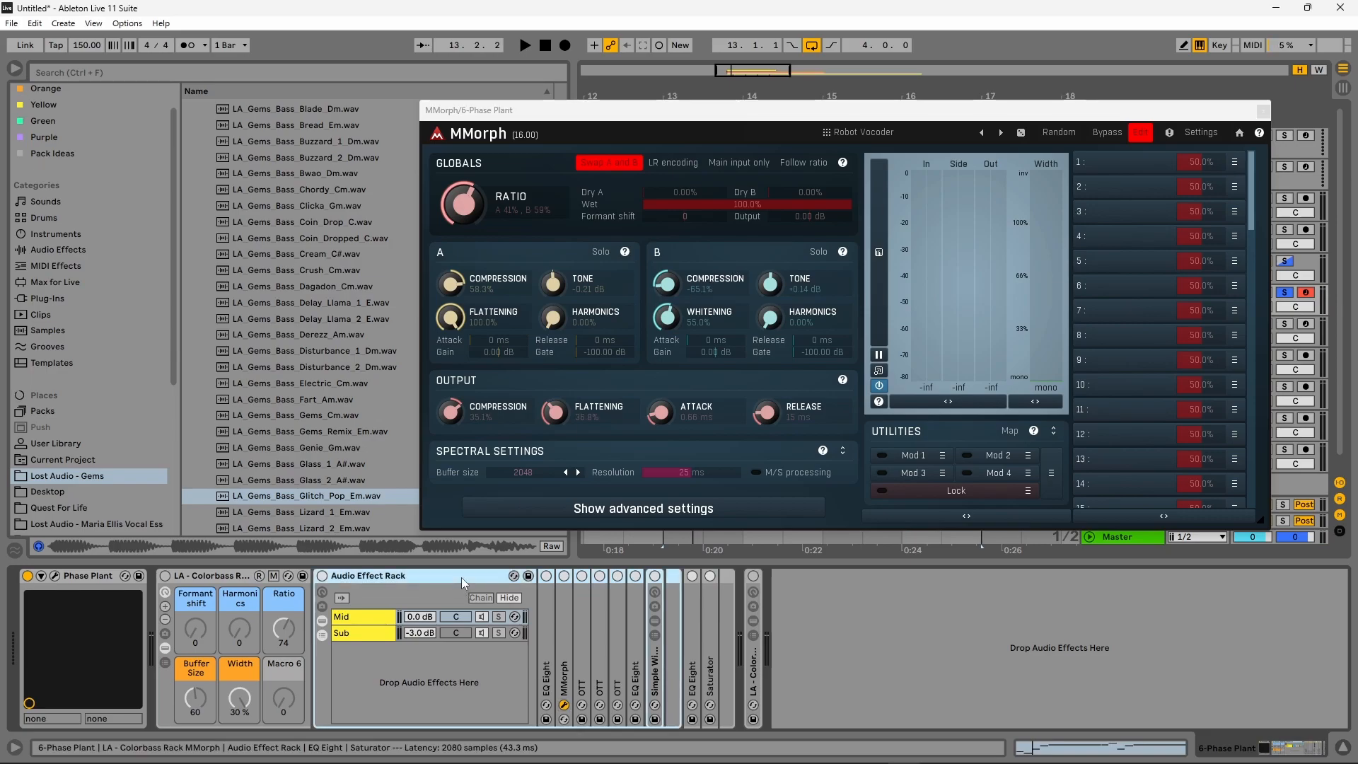
left_click(563, 705)
left_click(564, 705)
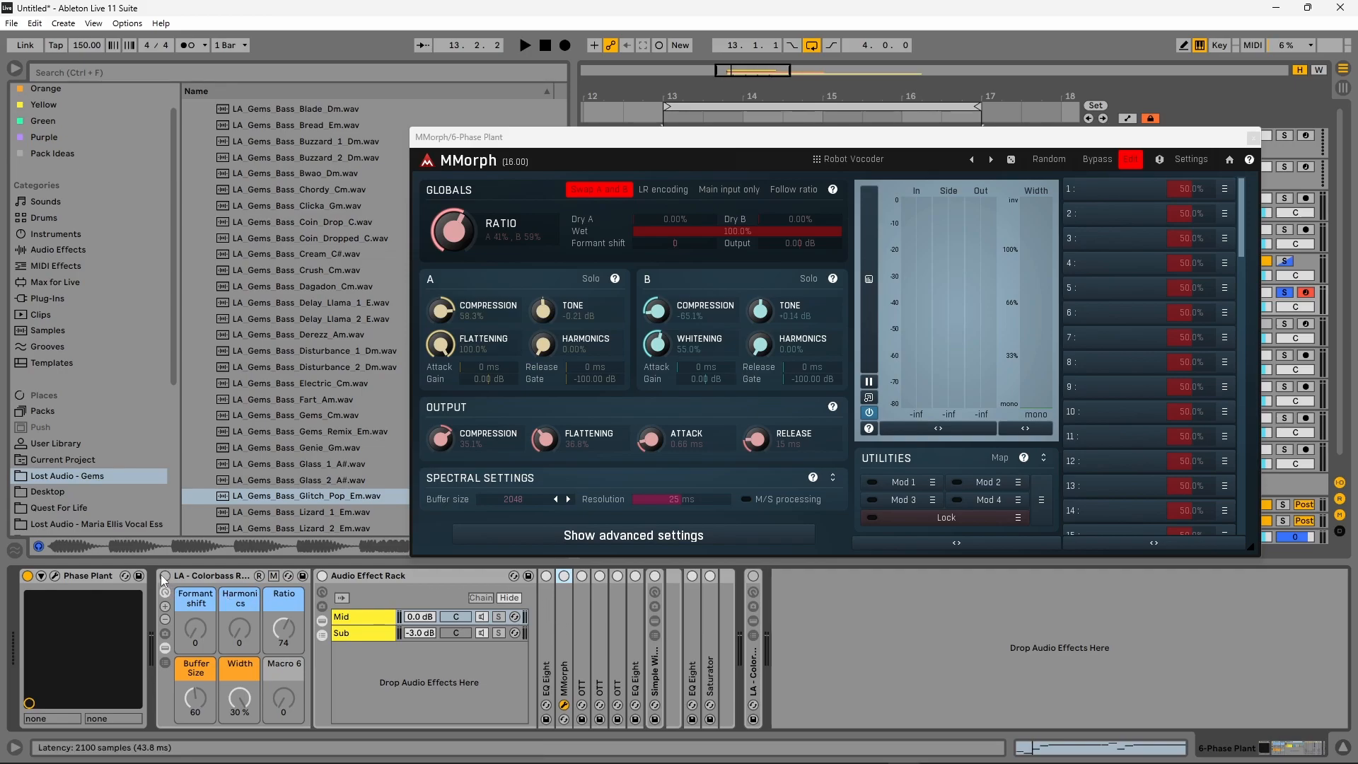
left_click_drag(1060, 143, 1067, 118)
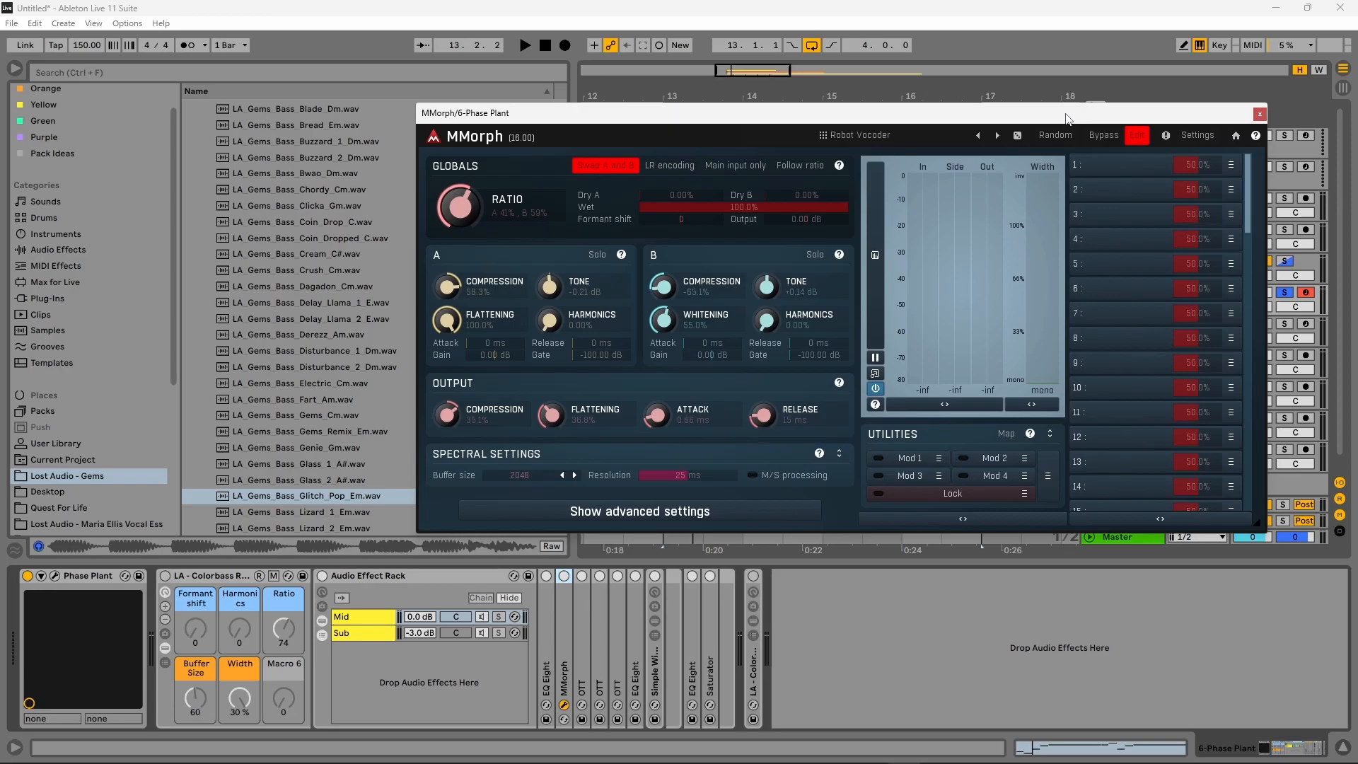
Step: Select the rack's Mid chain and expand the MMorph device to show its sidechain settings, closing the plugin window
left_click(655, 684)
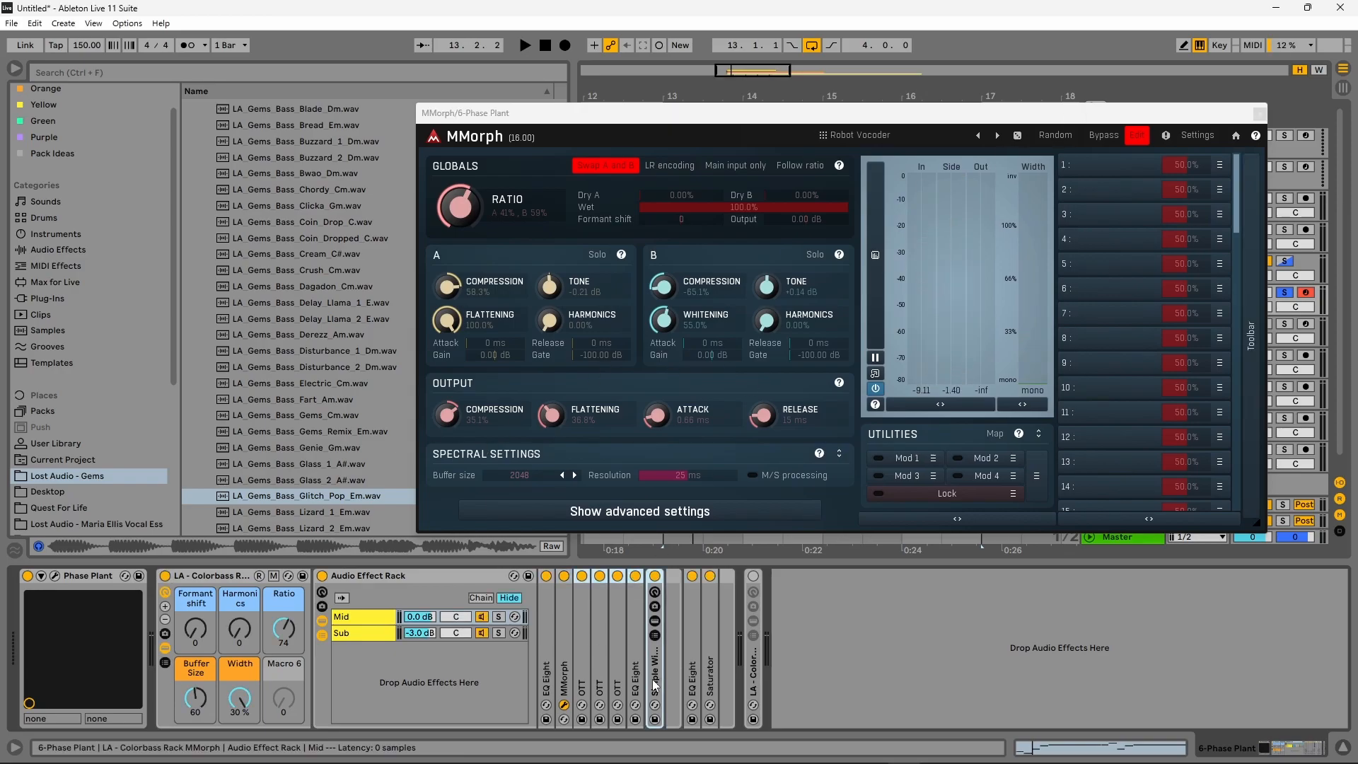
left_click(673, 631)
left_click_drag(906, 113, 875, 116)
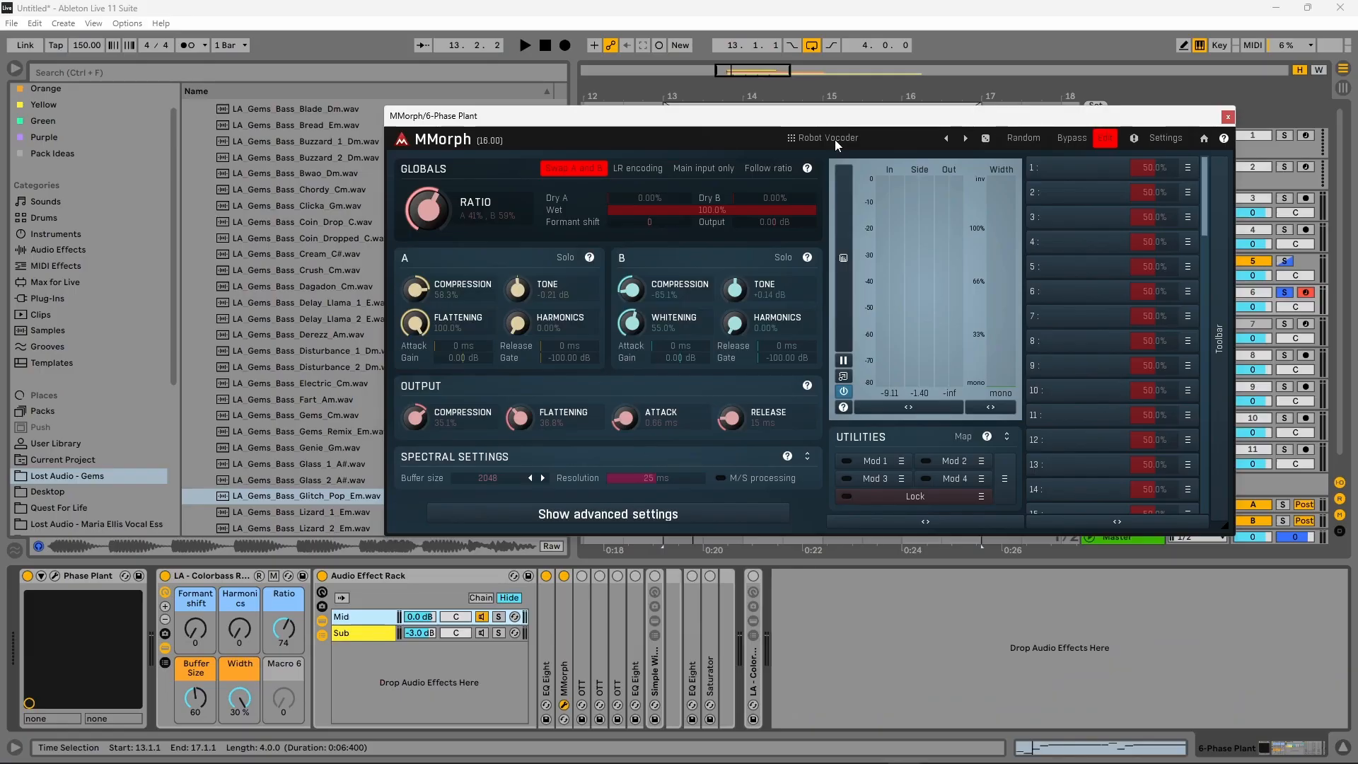
double_click(564, 663)
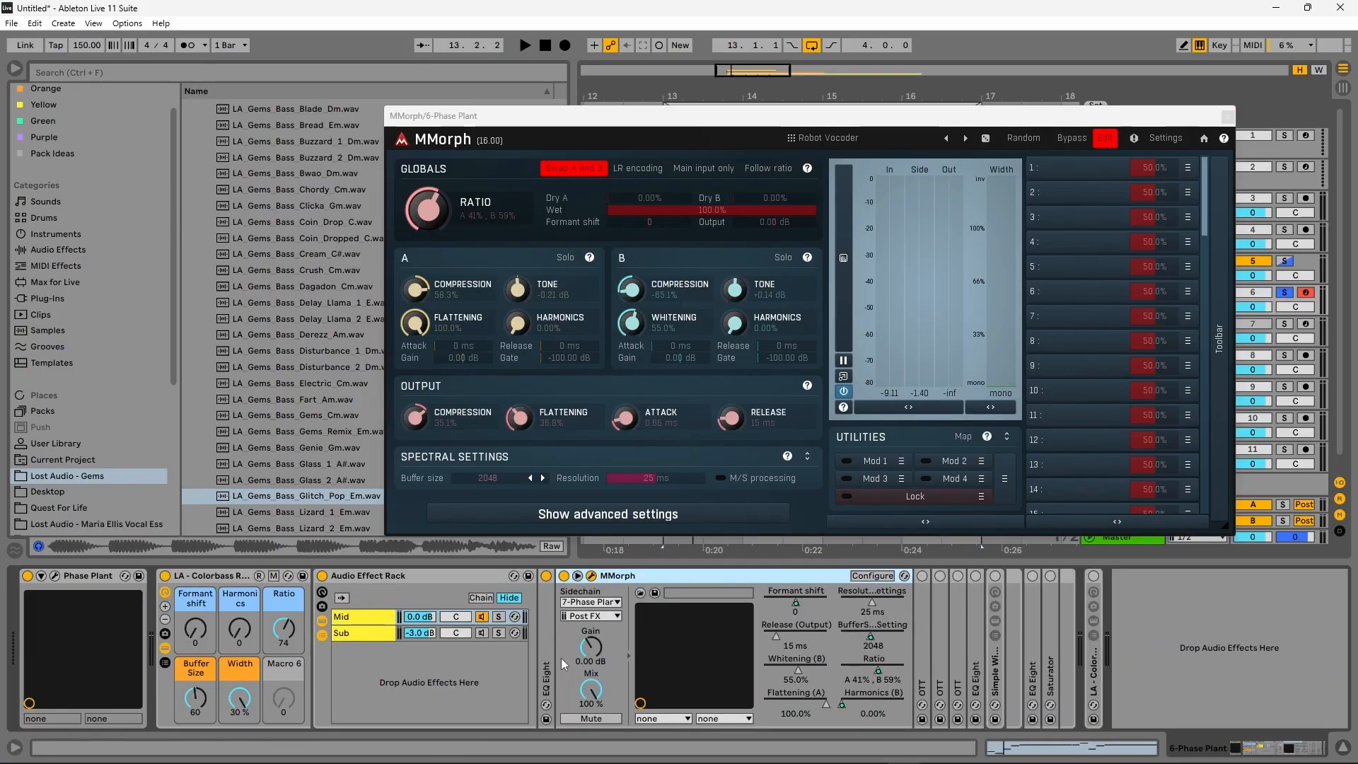
left_click(1228, 118)
Step: Solo the second Phase Plant track in the group and open its synth window
left_click(1142, 342)
left_click(1284, 324)
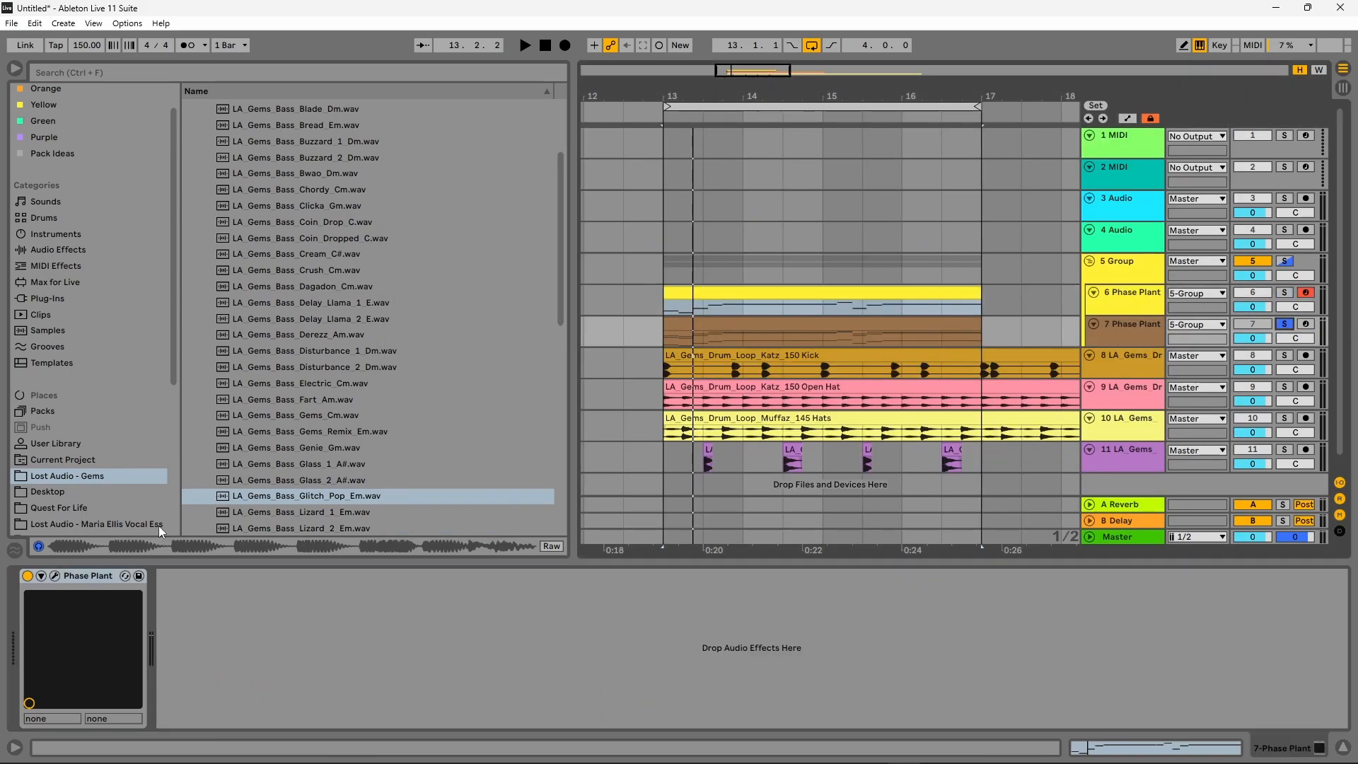
left_click(54, 576)
Step: Play the loop and compare the chord sound with the Slice EQ bypassed and active
key("space")
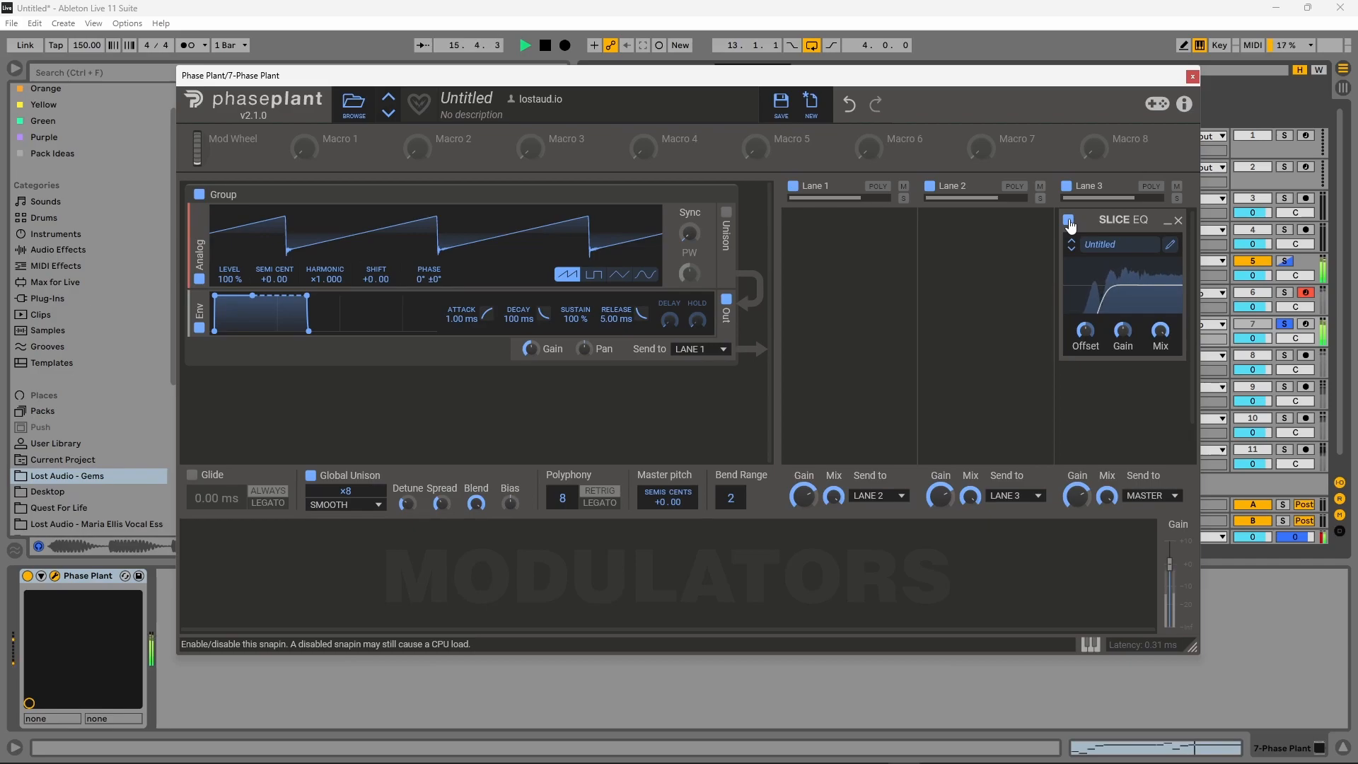
left_click(1069, 221)
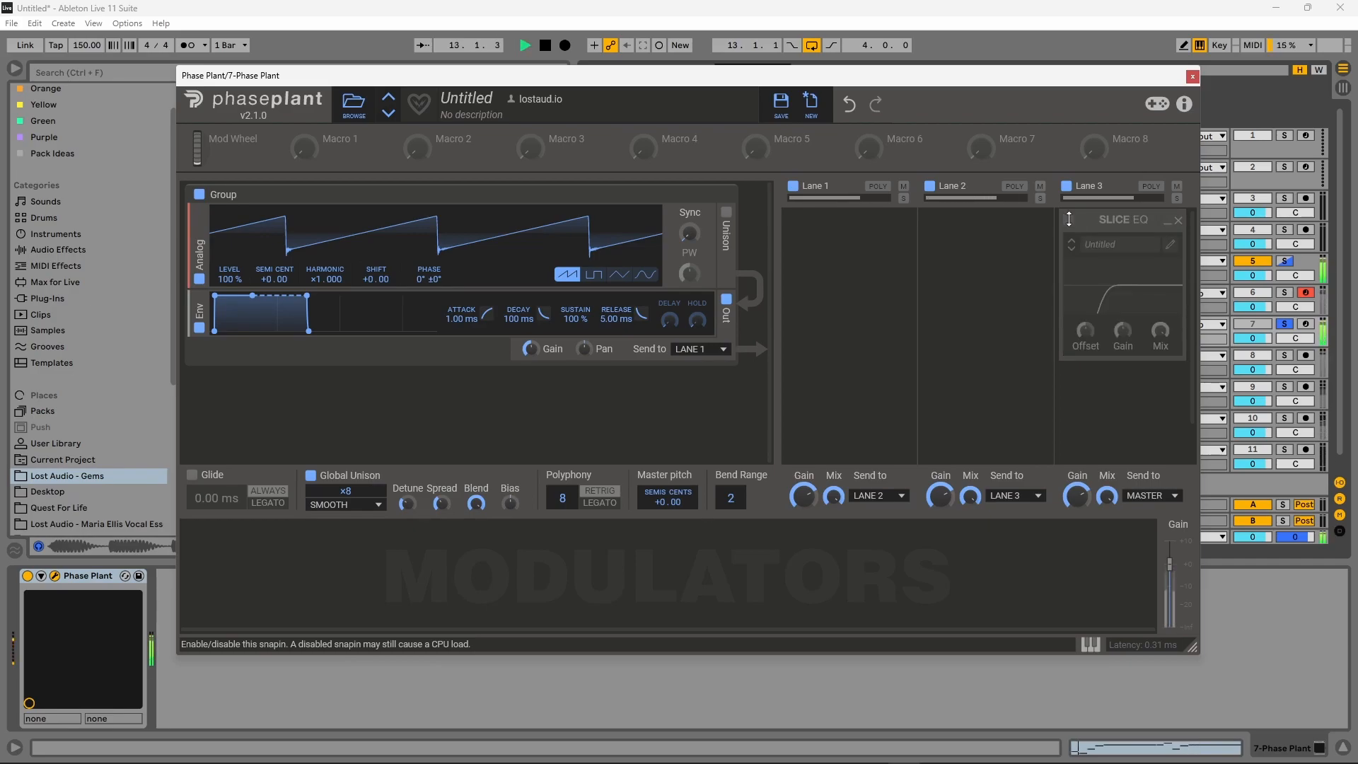
left_click(1068, 222)
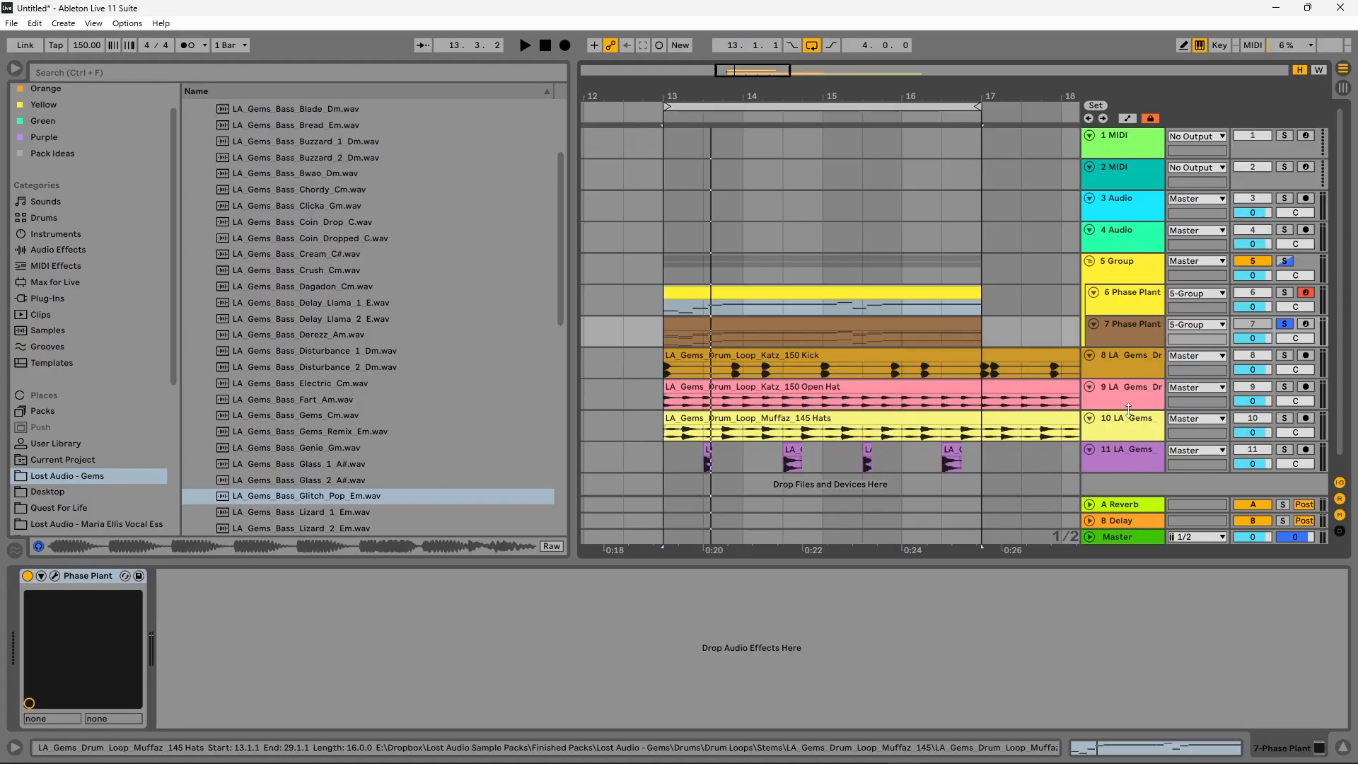
Step: Load the Robot Vocoder preset in MMorph on the first Phase Plant track
left_click(1114, 316)
left_click(591, 575)
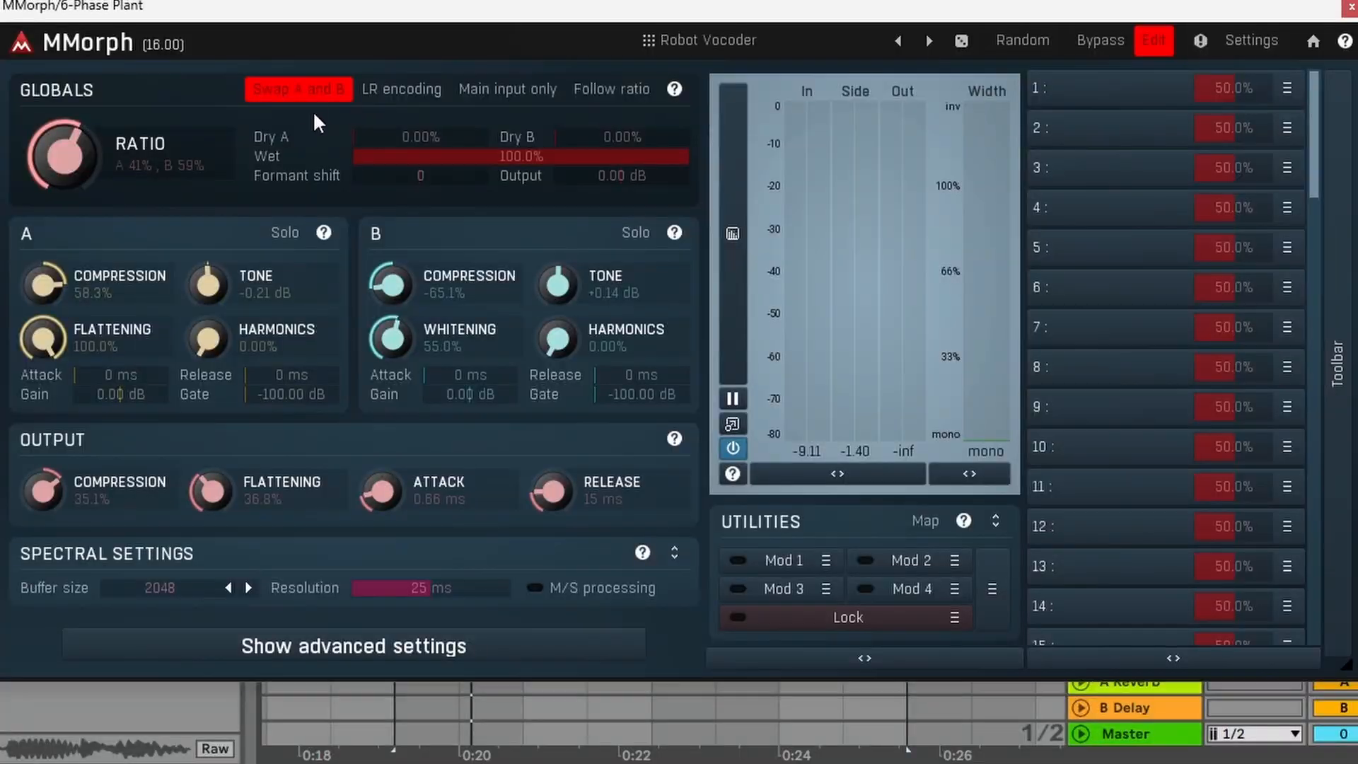
left_click(753, 52)
left_click(494, 548)
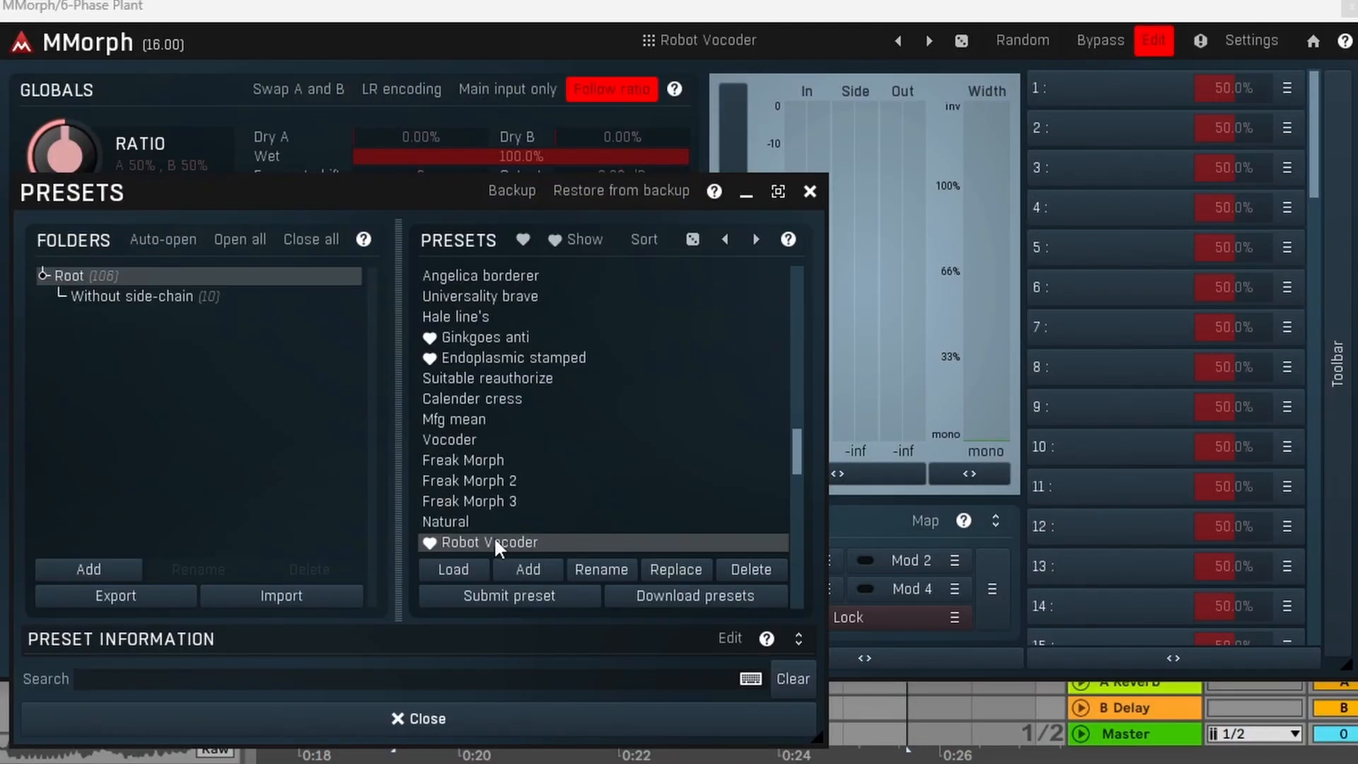
left_click(559, 721)
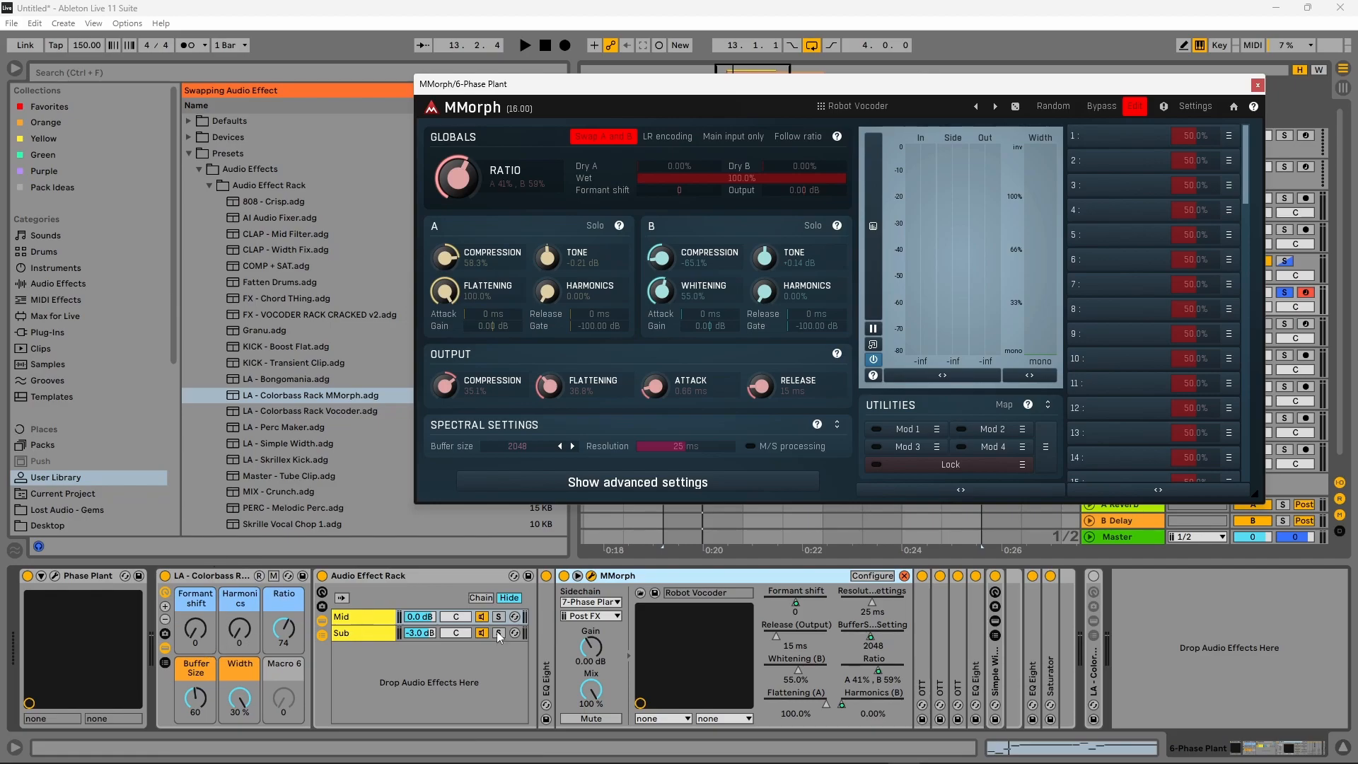
Step: Leave preset swapping for MMorph and hide the device's parameter list
left_click(905, 576)
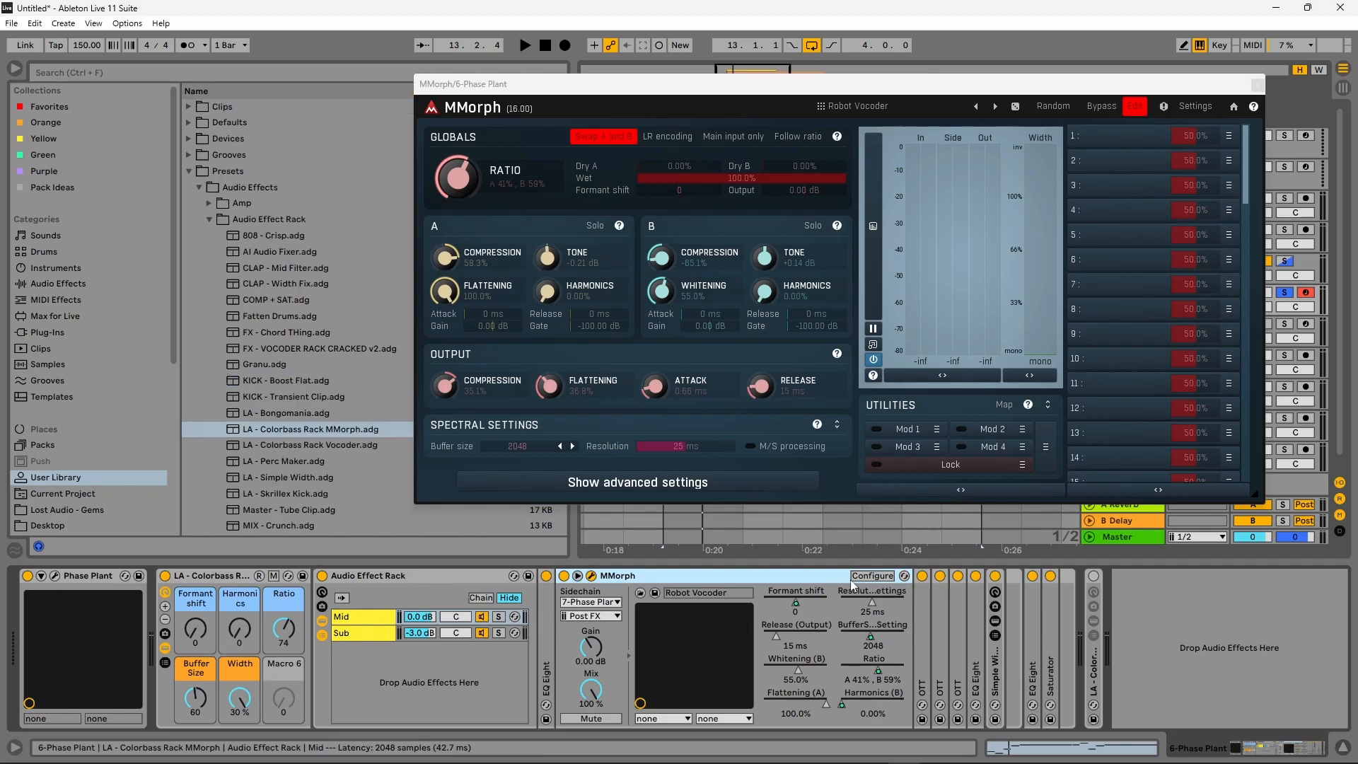
left_click(578, 576)
left_click(675, 106)
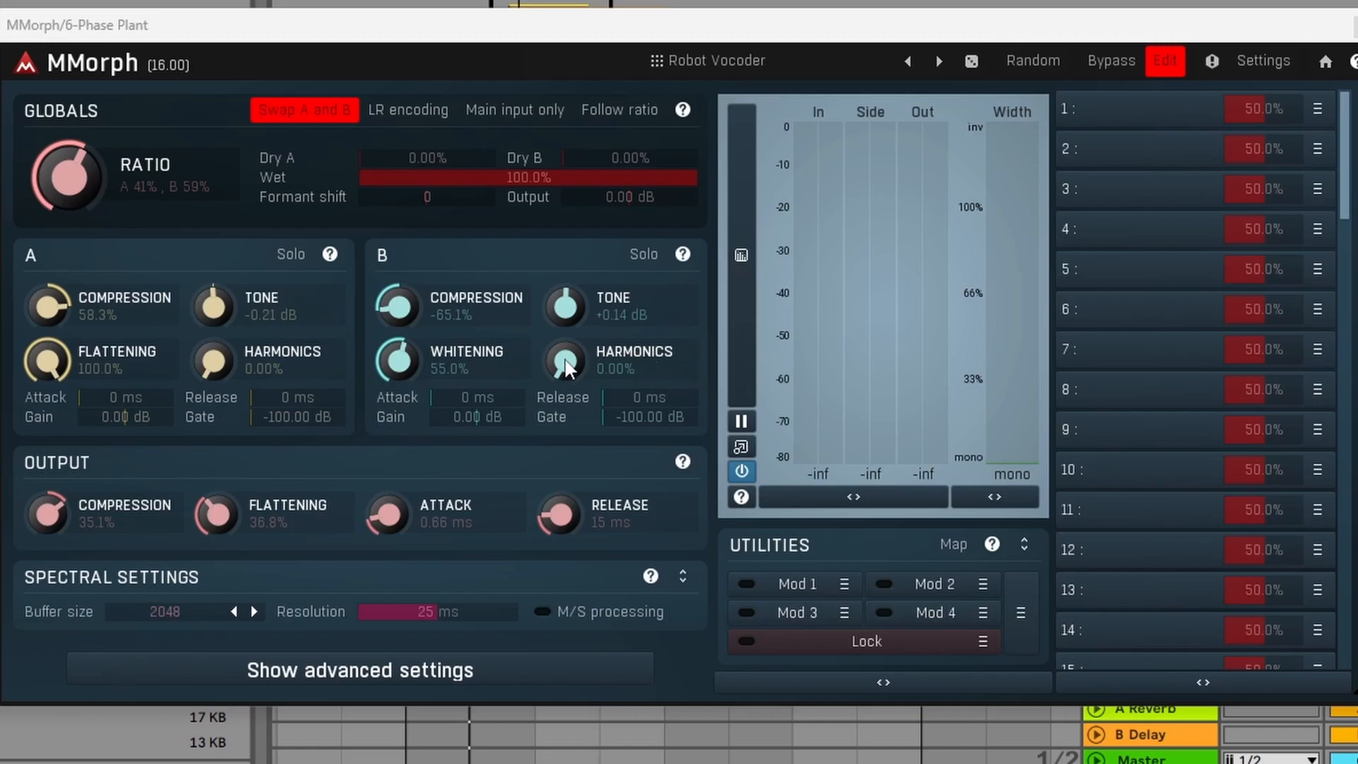
Step: Try raising the Colorbass rack's Harmonics macro to about 98 and play the loop to hear it
left_click_drag(239, 628, 240, 621)
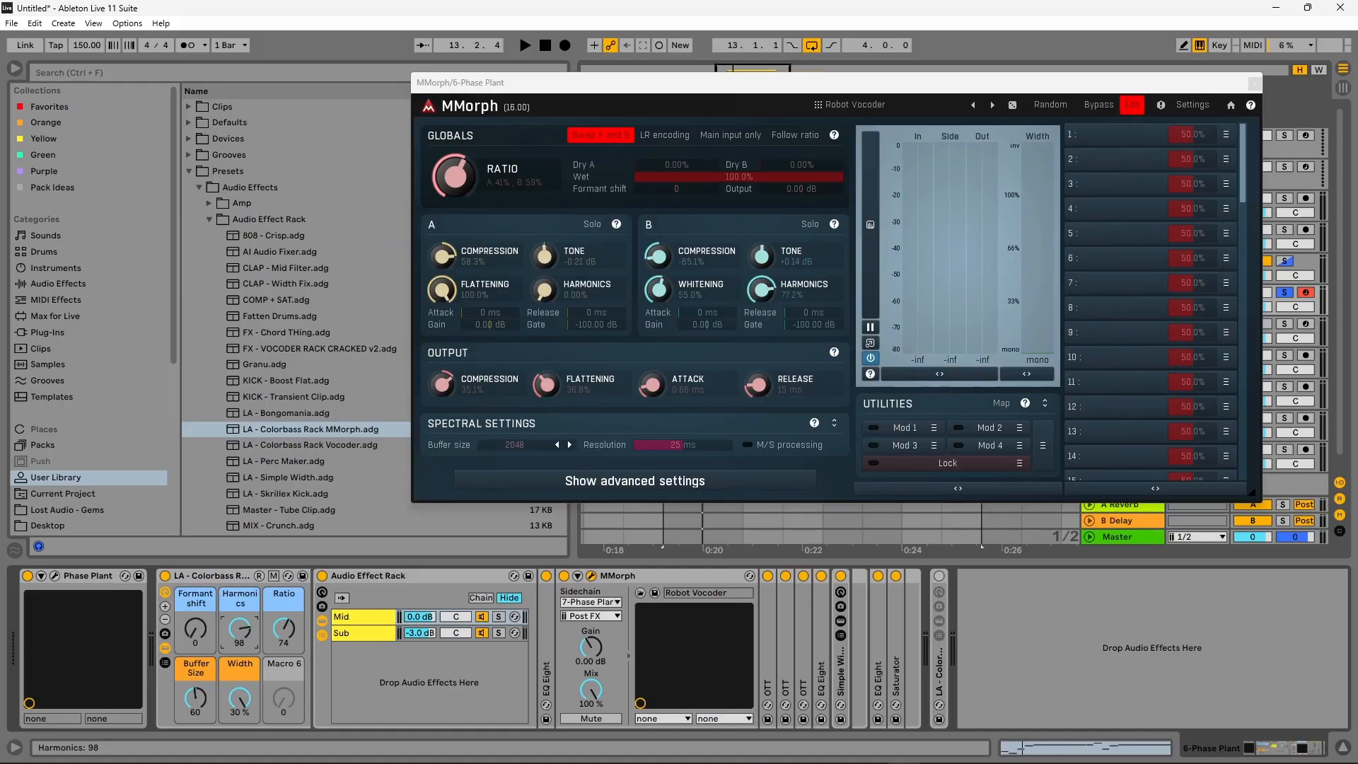
left_click_drag(239, 621, 239, 587)
key("space")
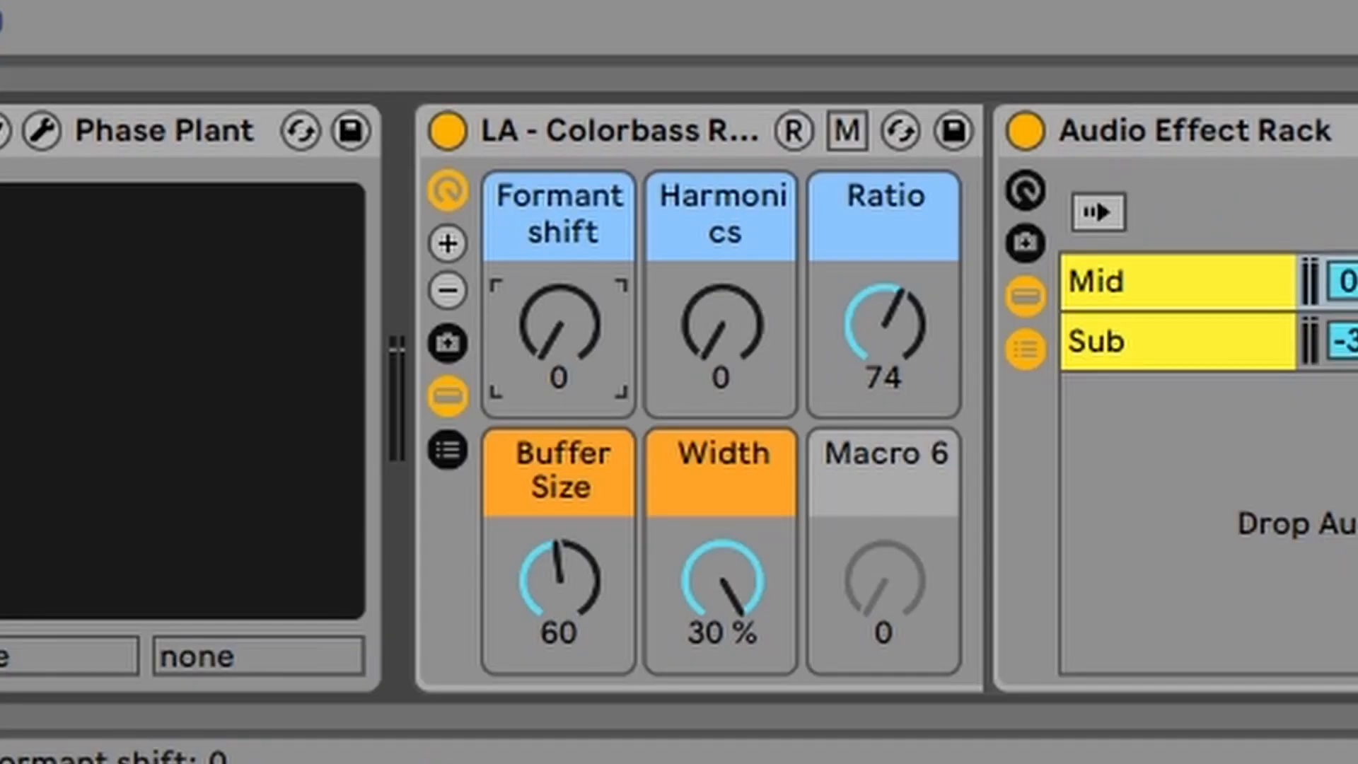
Step: Play the loop while trying out the rack's Formant shift macro, and select the Ratio macro
key("space")
mouse_move(558, 325)
left_mouse_down()
mouse_move(559, 143)
mouse_move(559, 325)
left_mouse_up()
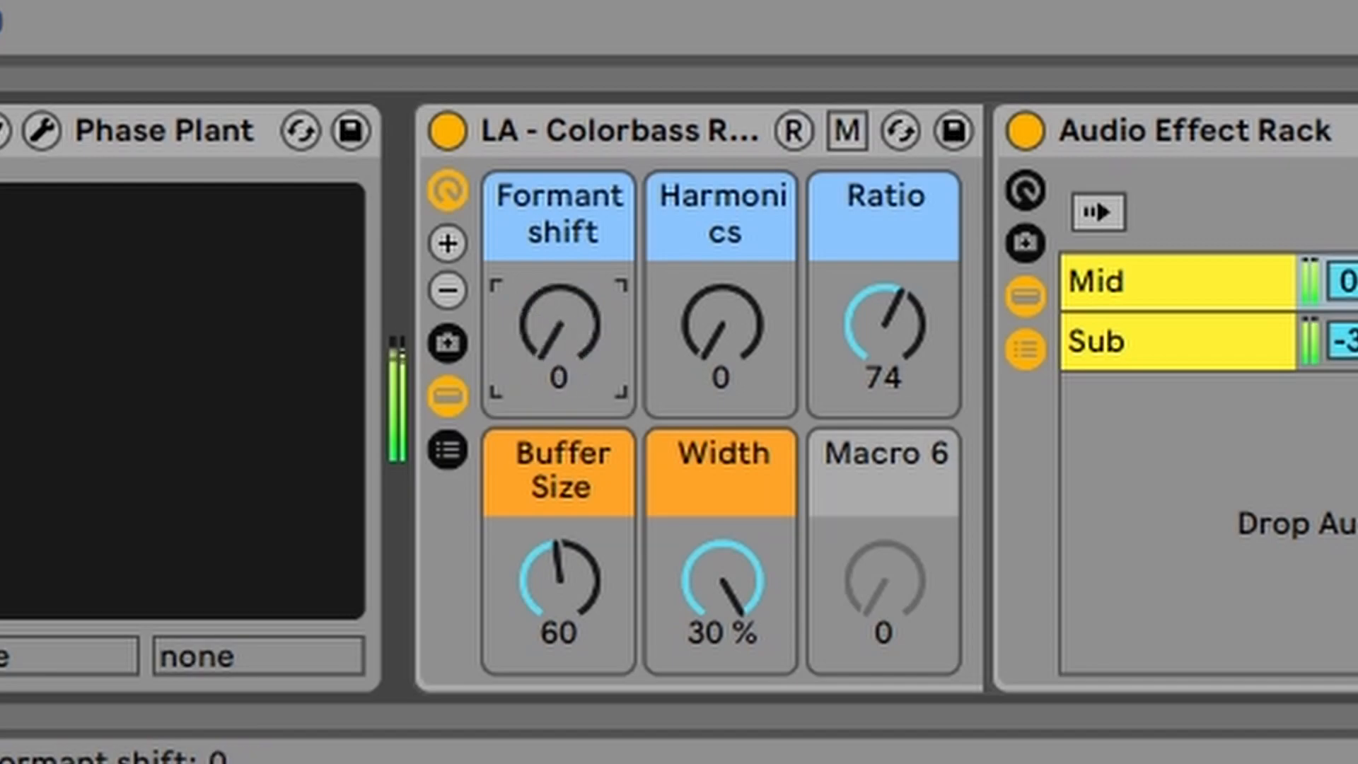
left_click(888, 362)
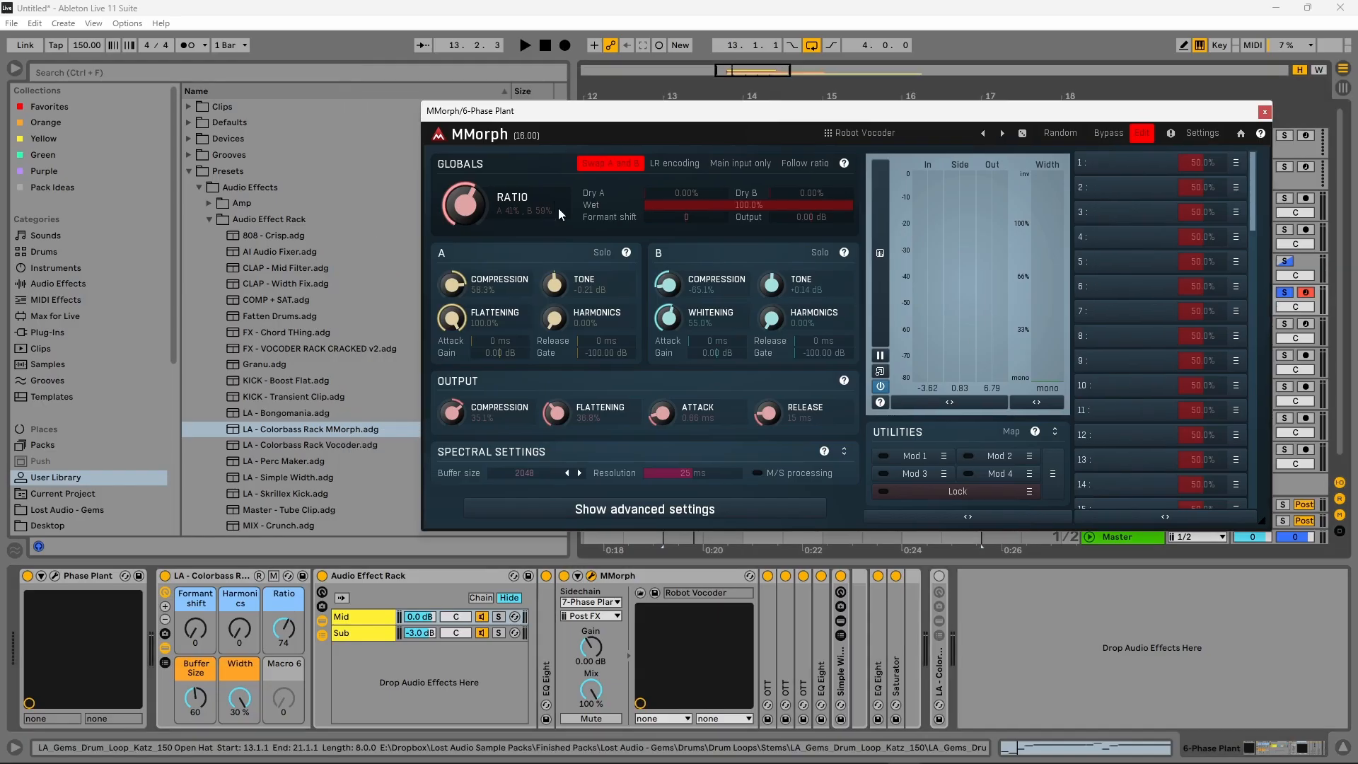
Step: Solo signal B in MMorph to hear it alone, and reposition the plugin window for reading its help
left_click(822, 255)
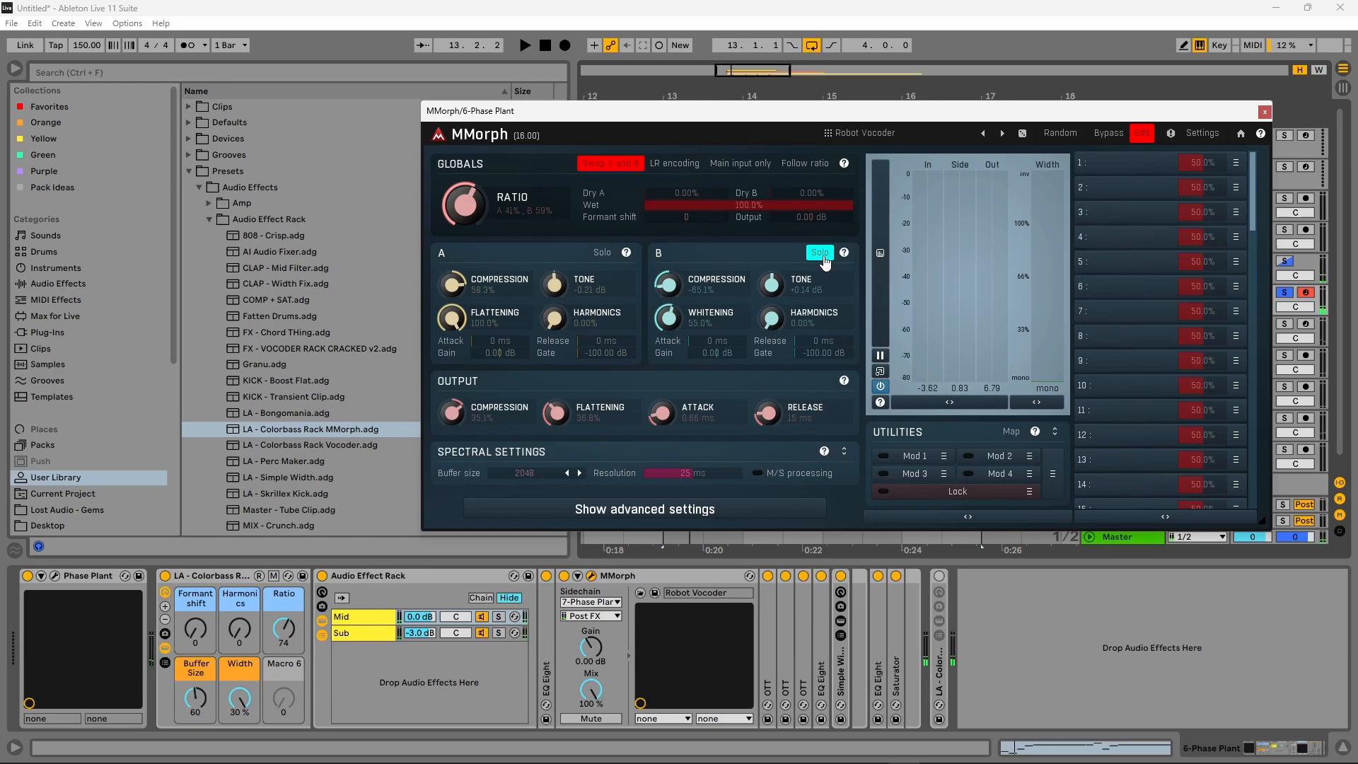
left_click_drag(926, 118, 891, 110)
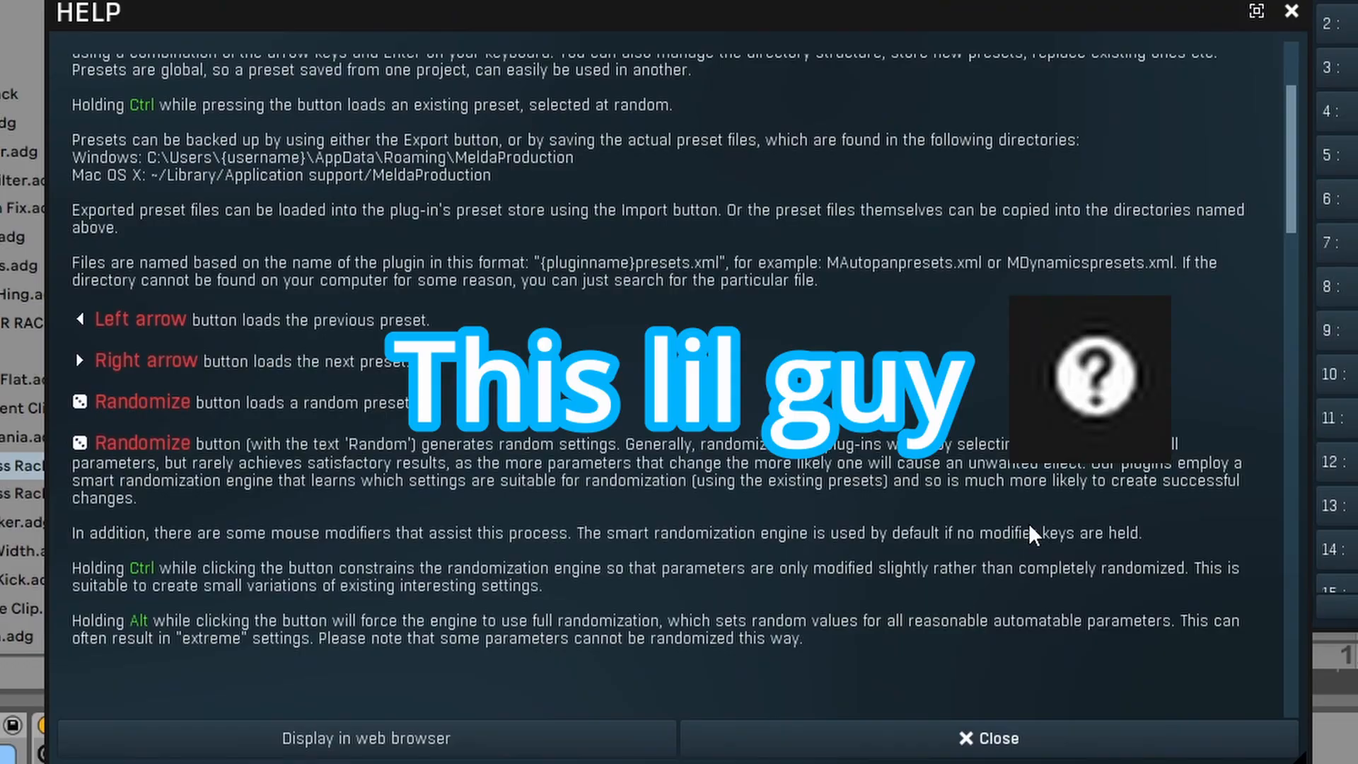
Step: Read through MMorph's help text and close the help window
scroll(1028, 524, "down", 10)
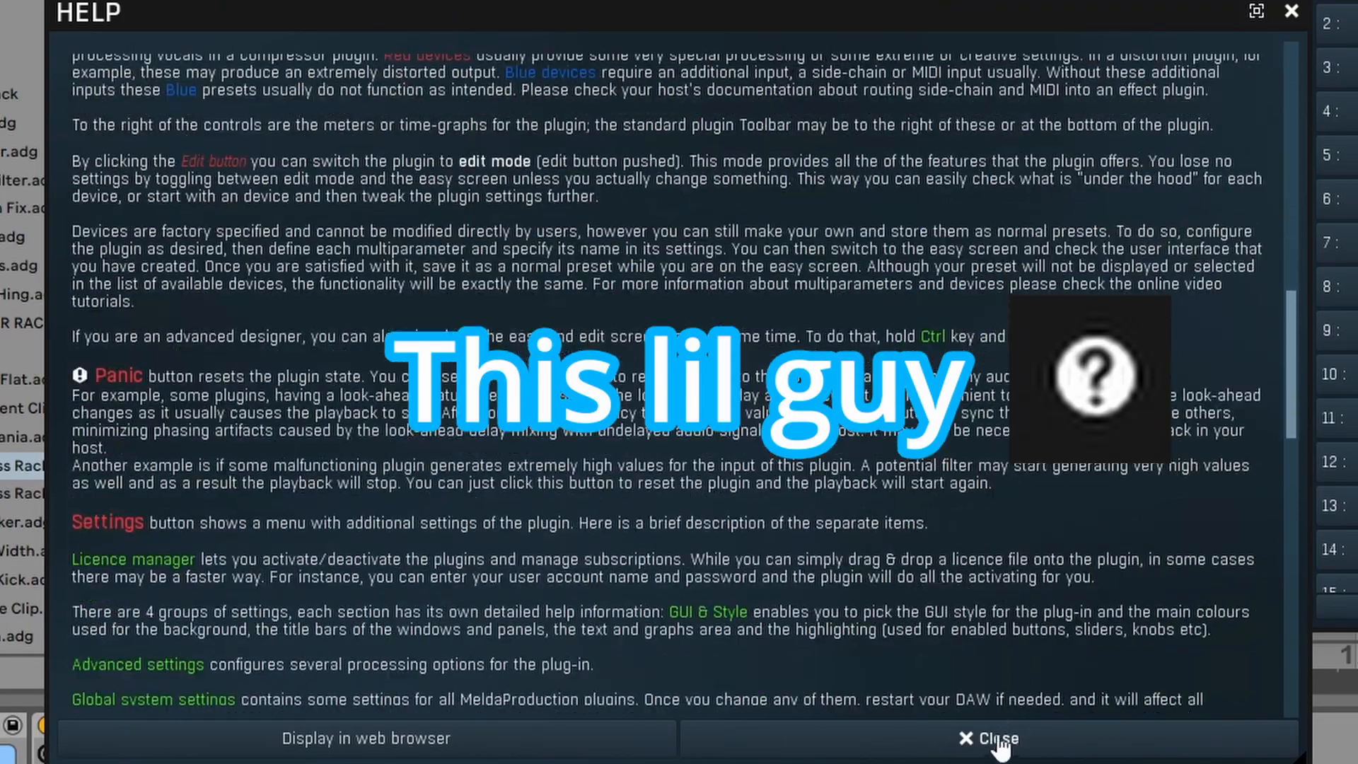
left_click(997, 739)
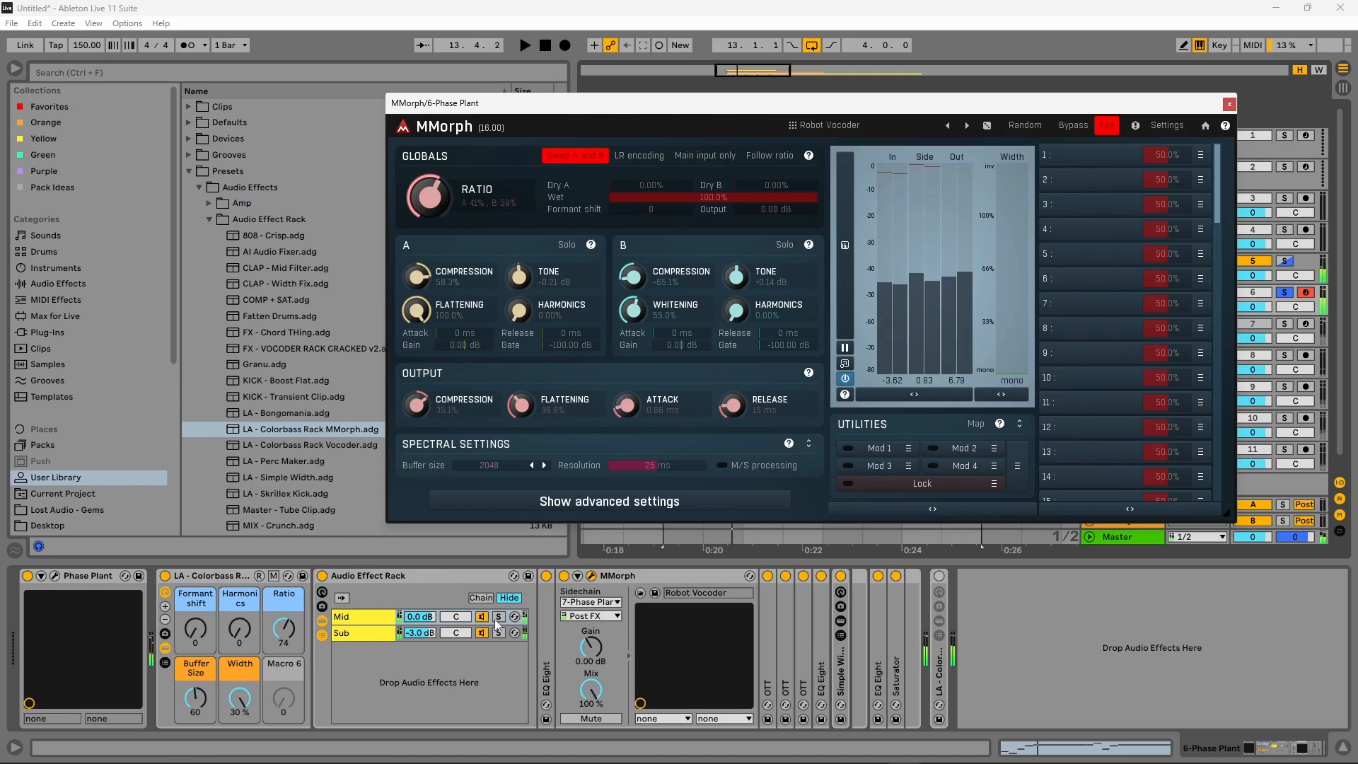
Step: Unfold the OTT compressors and the EQ Eight after MMorph in the Mid chain to inspect their settings
double_click(770, 656)
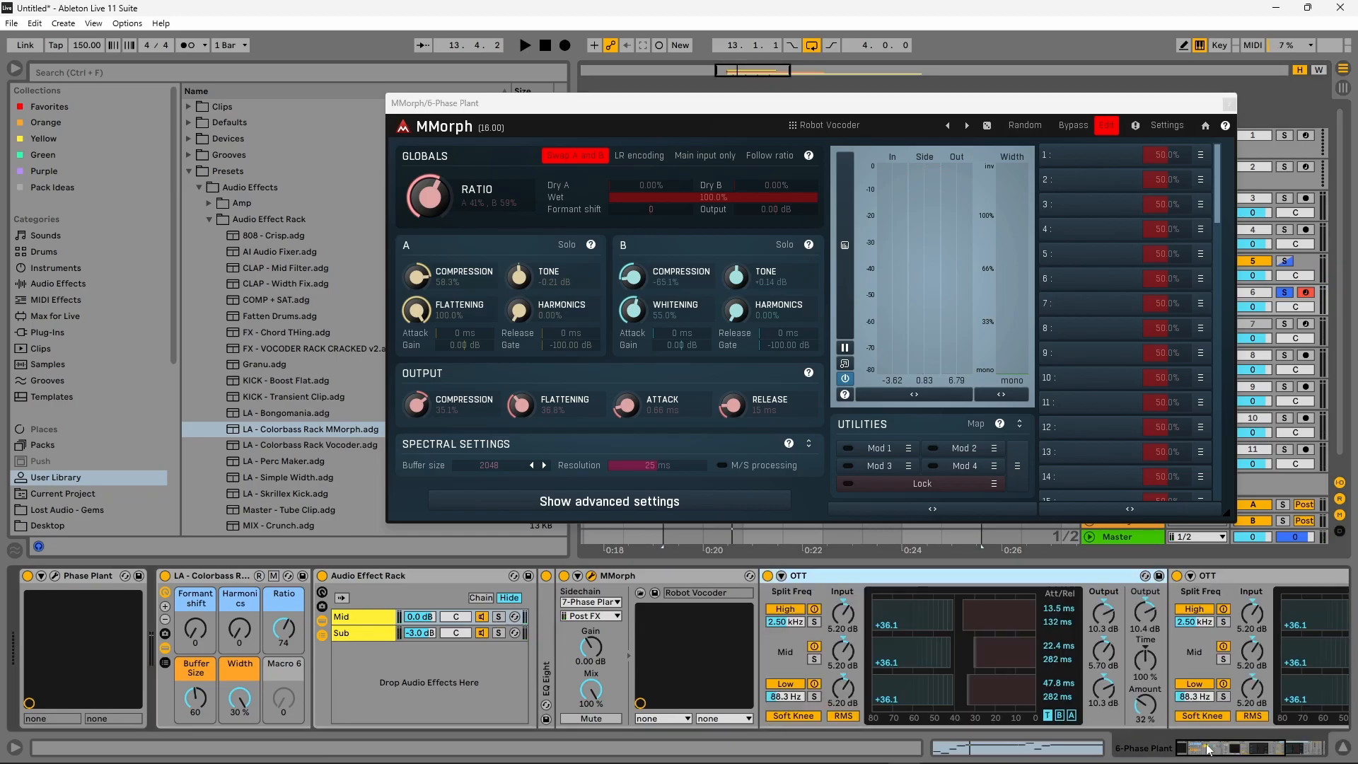
left_click_drag(1205, 748, 1283, 756)
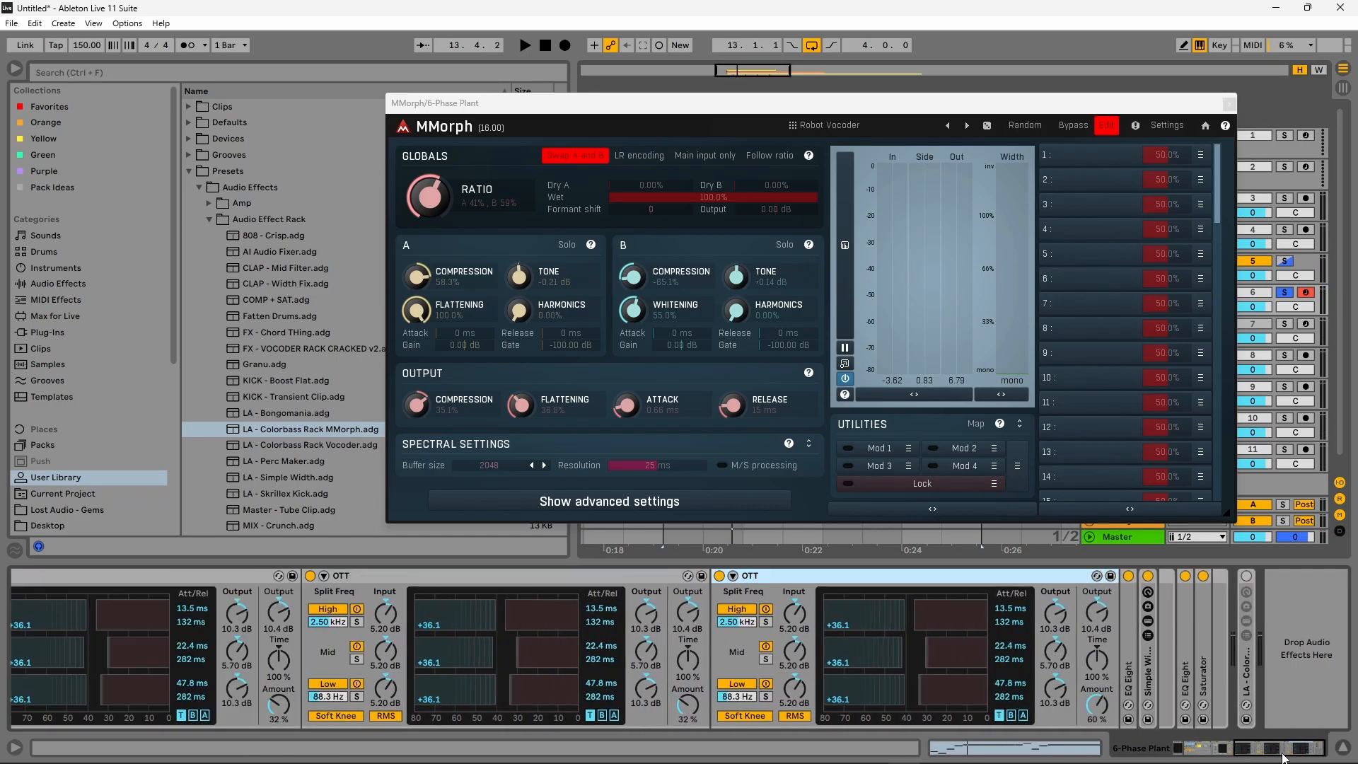
double_click(1128, 659)
left_click(259, 704)
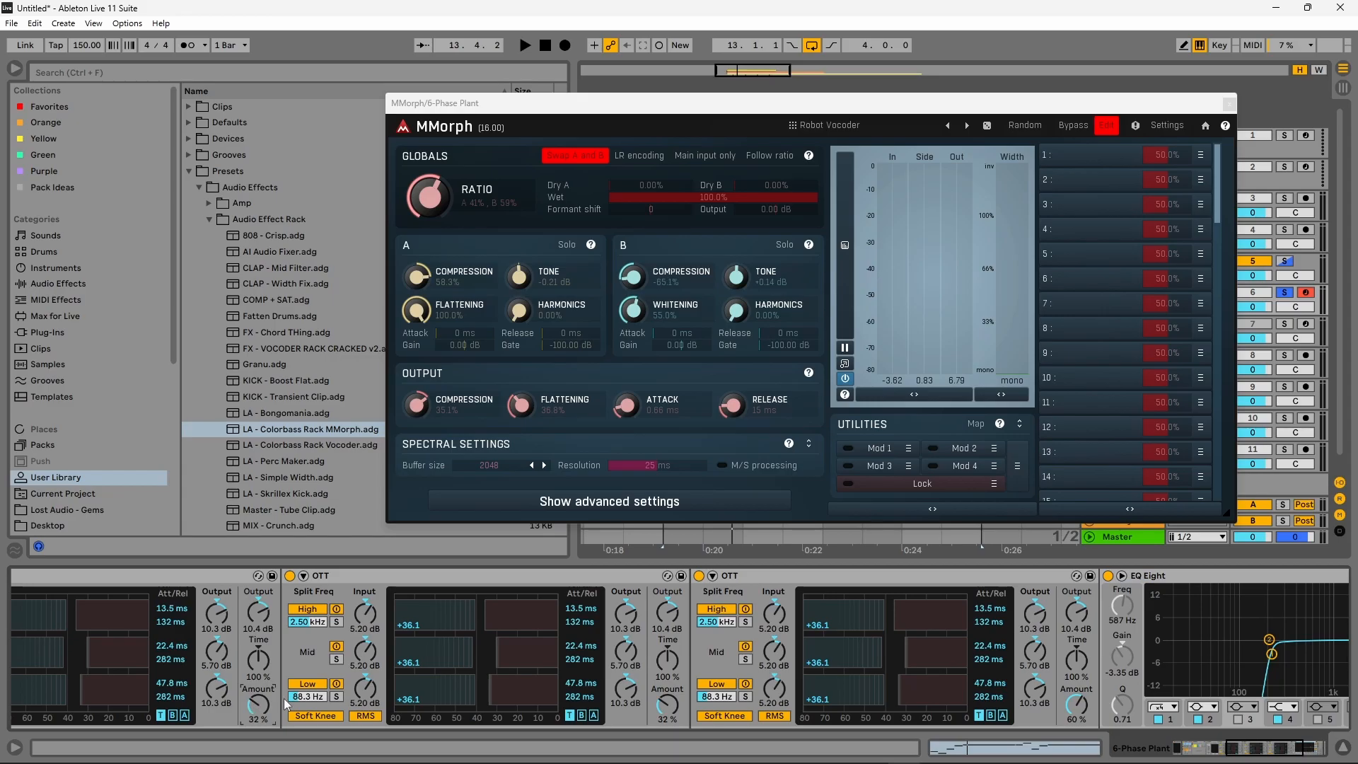
left_click_drag(1268, 749, 1270, 750)
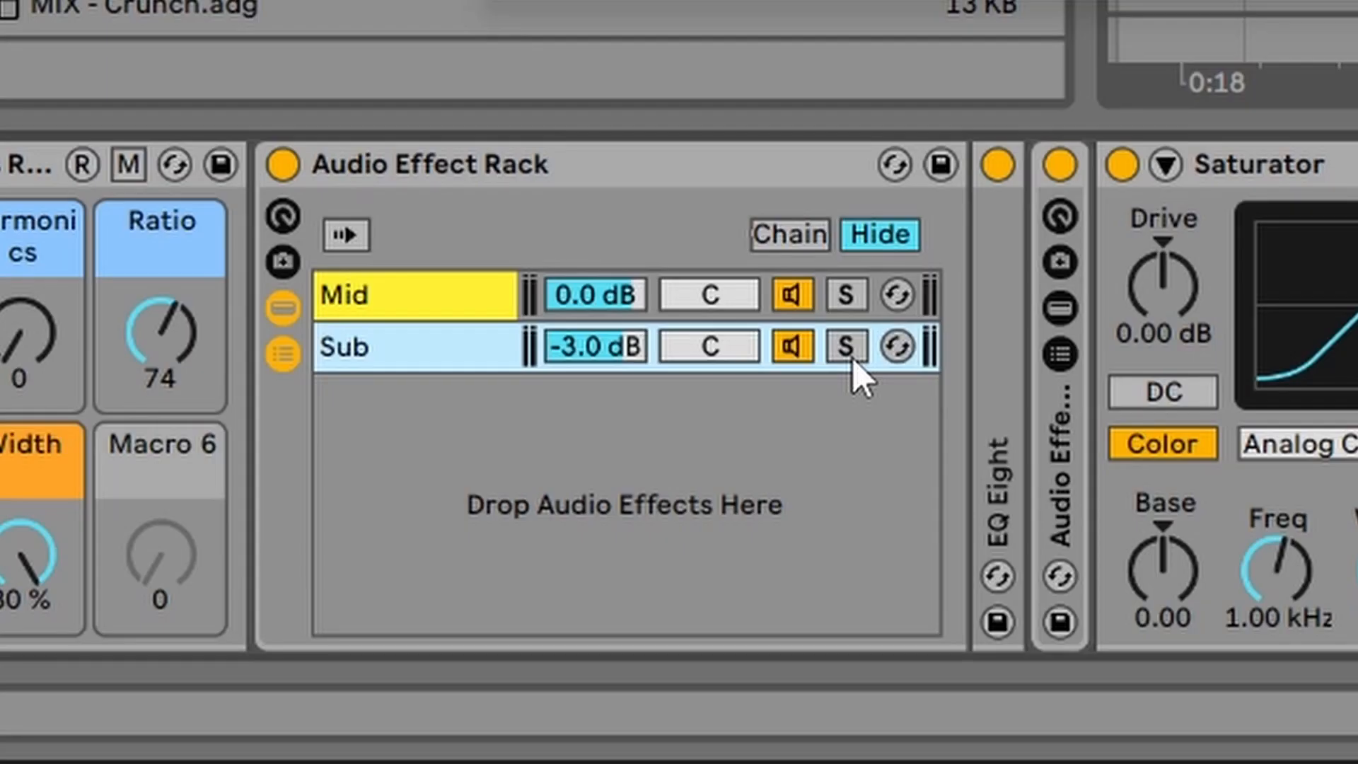
Step: Solo the Sub chain in the Audio Effect Rack and show its devices
left_click(845, 347)
left_click(413, 297)
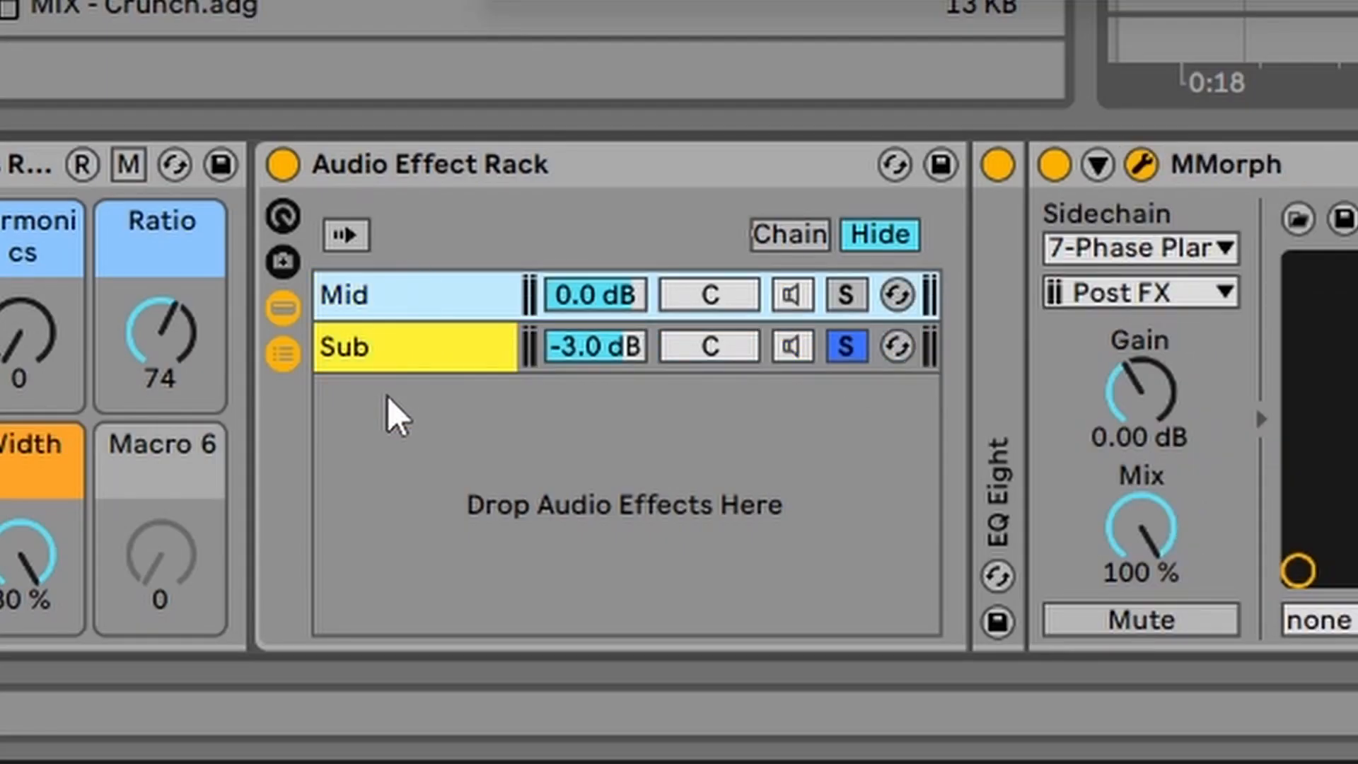
left_click(416, 354)
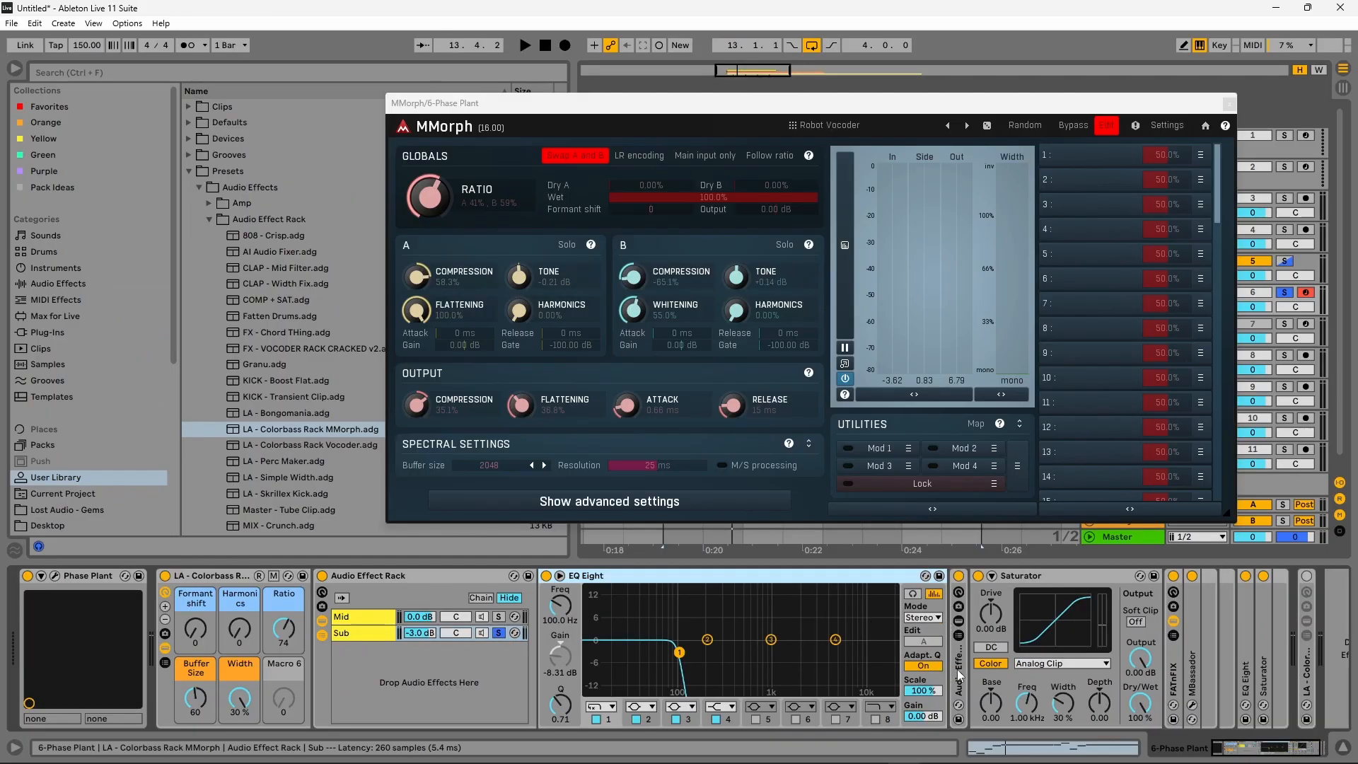
Step: Unfold the nested rack in the Sub chain and play the loop with its Erosion and Shifter chain soloed
double_click(958, 672)
left_click_drag(1227, 744, 1236, 745)
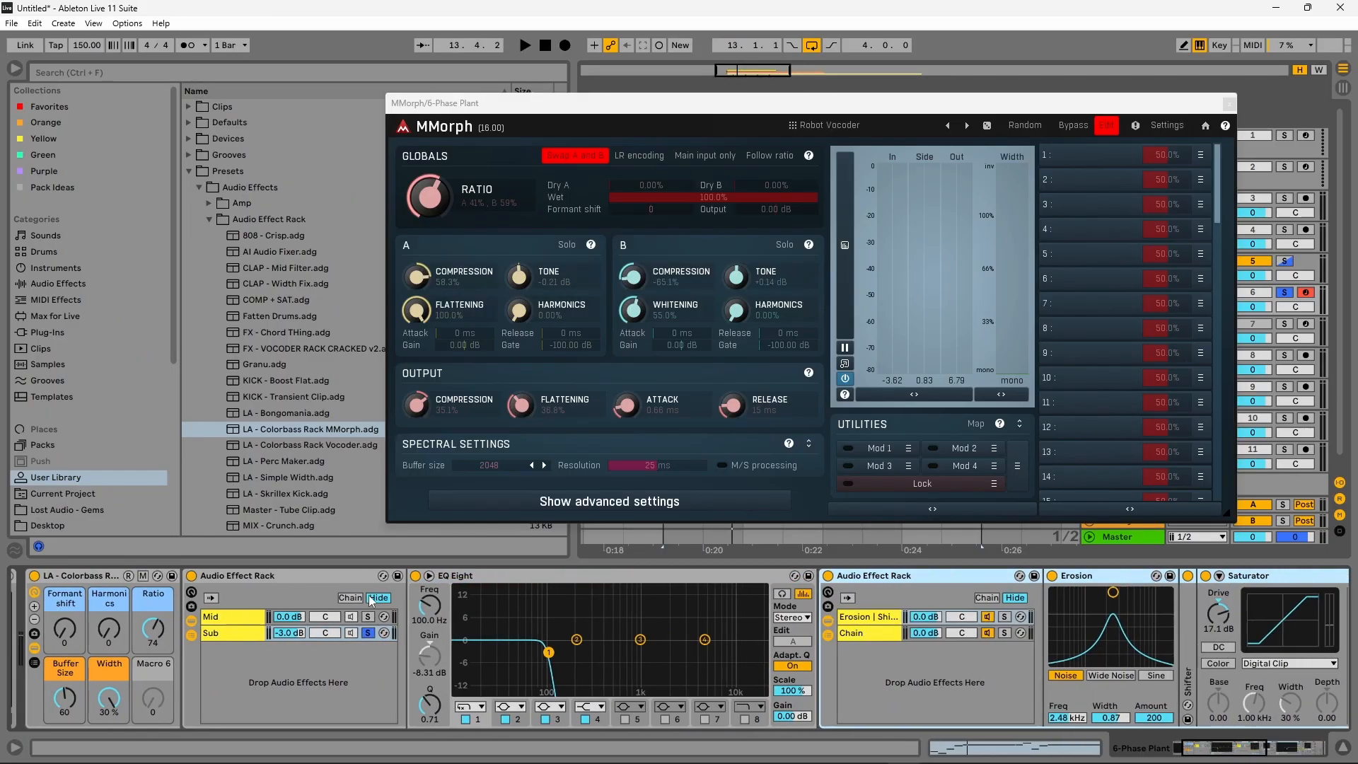
key("space")
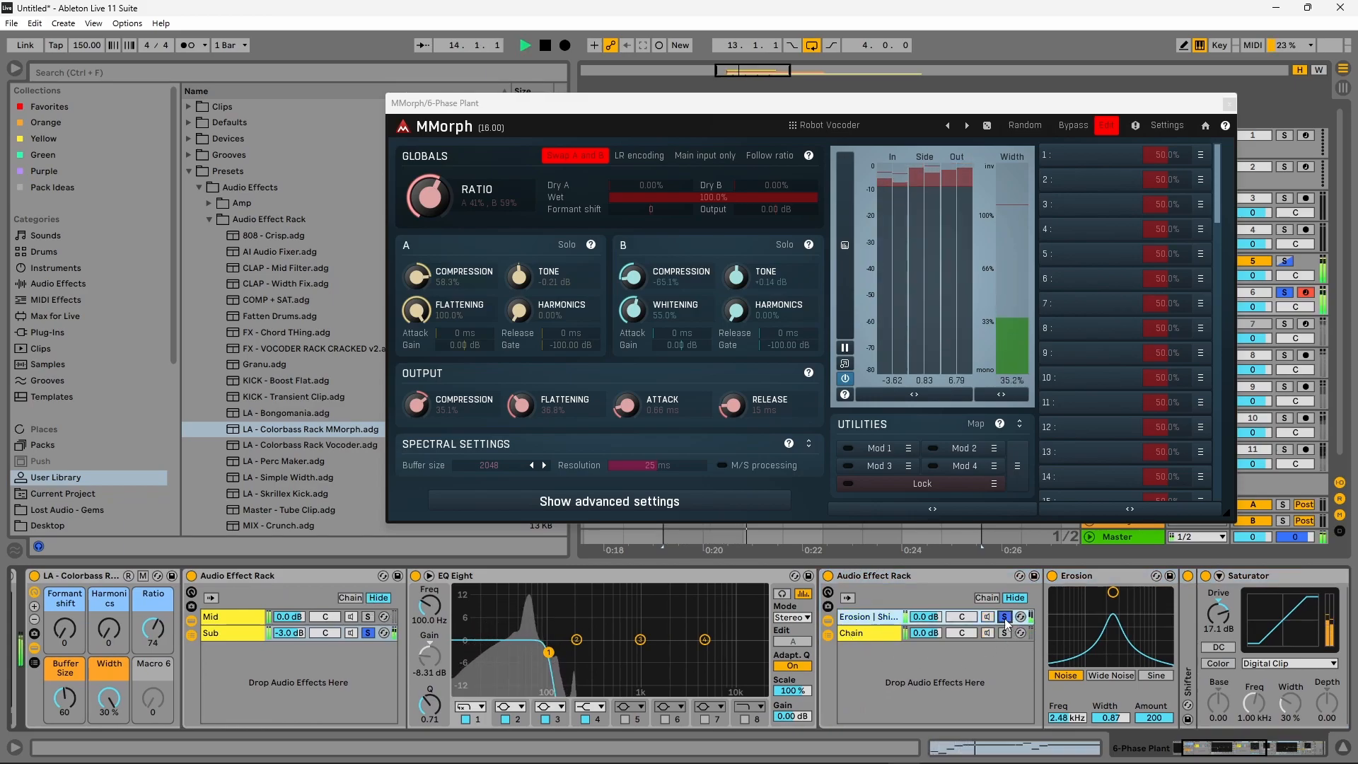
key("space")
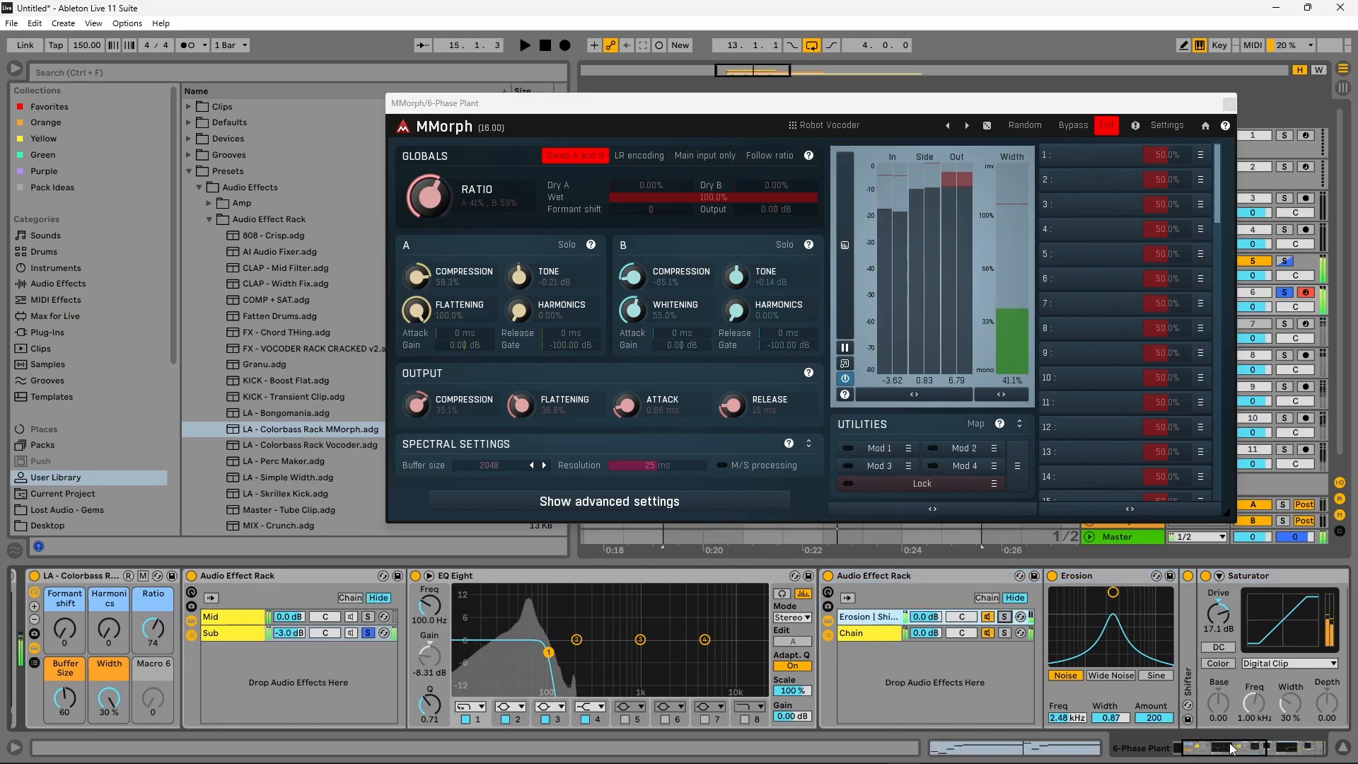
Step: Fold the Erosion and Shifter devices and play the loop while examining the Digital Clip Saturator behind them
left_click_drag(1228, 747, 1251, 746)
double_click(750, 575)
left_click(791, 575)
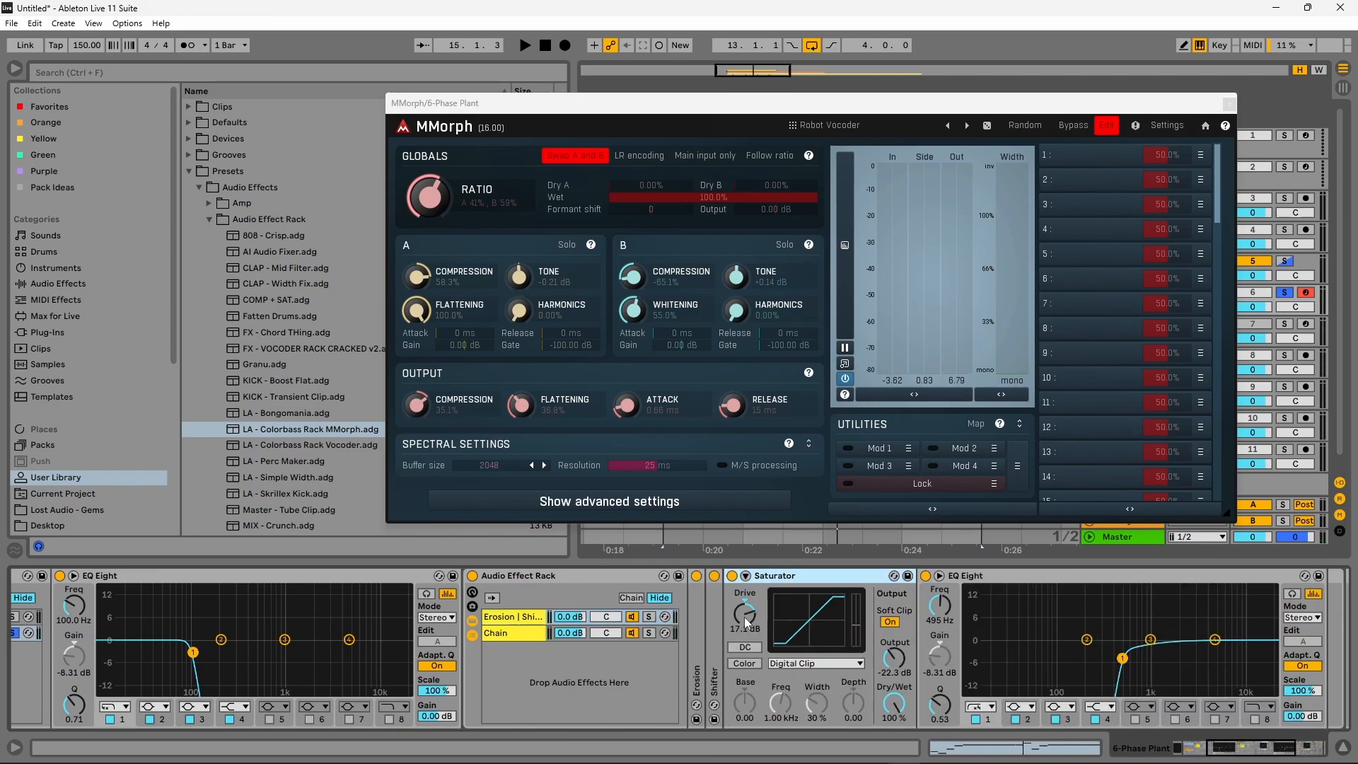
key("space")
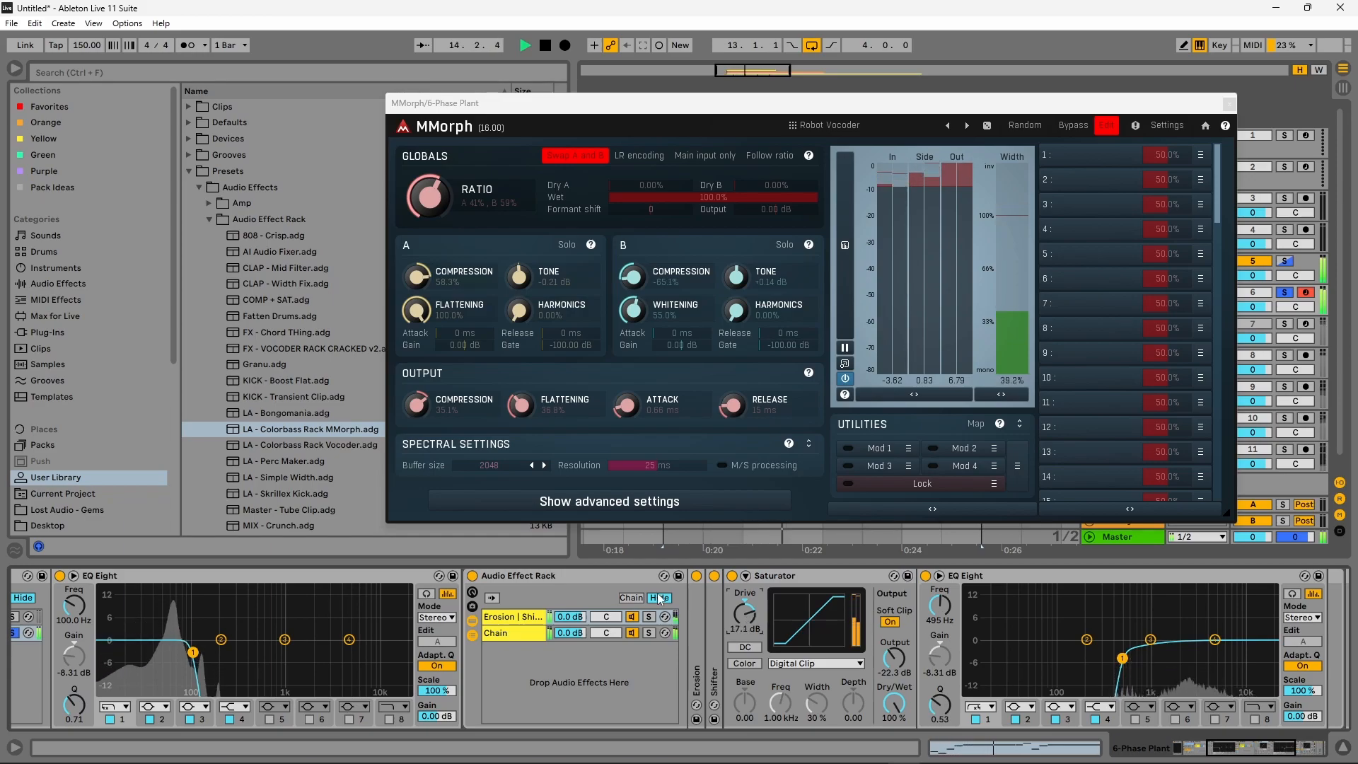
key("space")
Step: Switch the low-cut EQ Eight after the Digital Clip Saturator off and on again, and play the loop to compare
left_click_drag(1212, 746, 1215, 747)
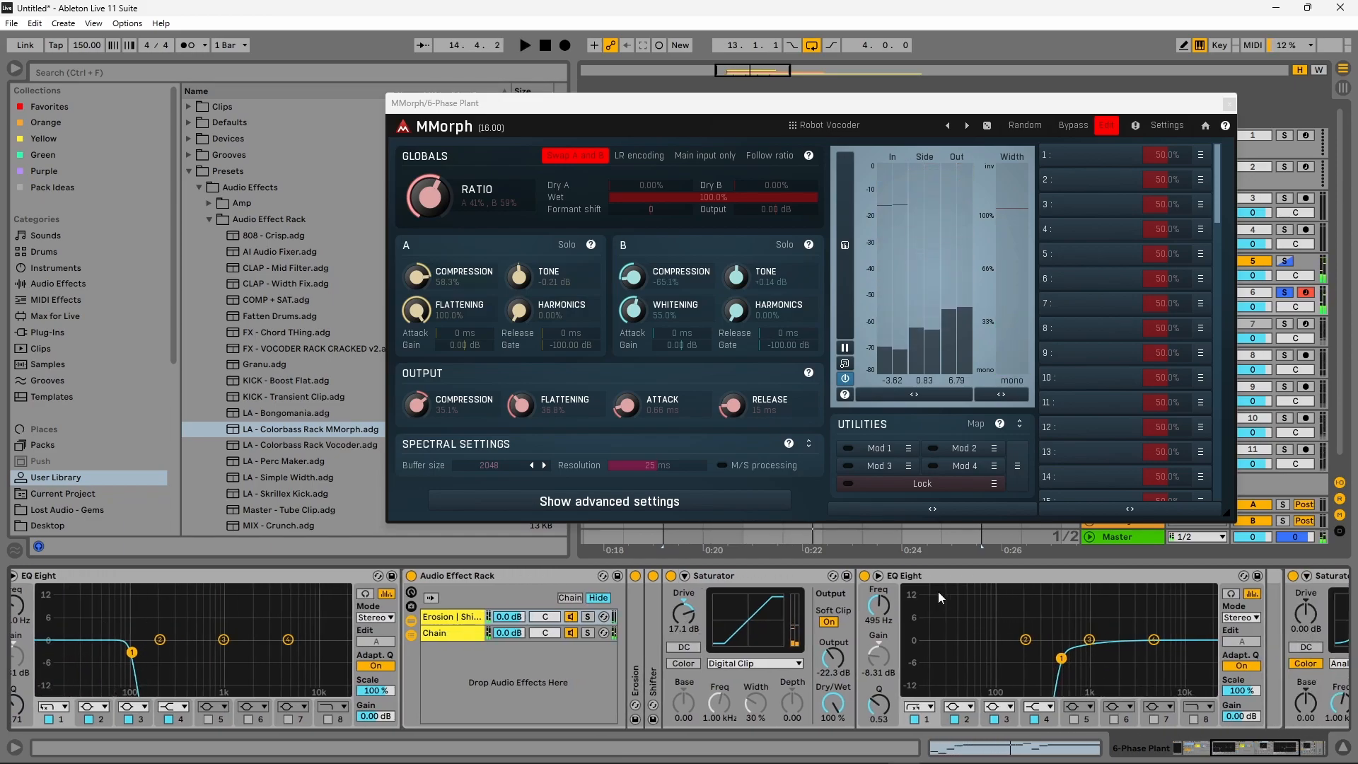
double_click(922, 577)
left_click(862, 574)
left_click(864, 575)
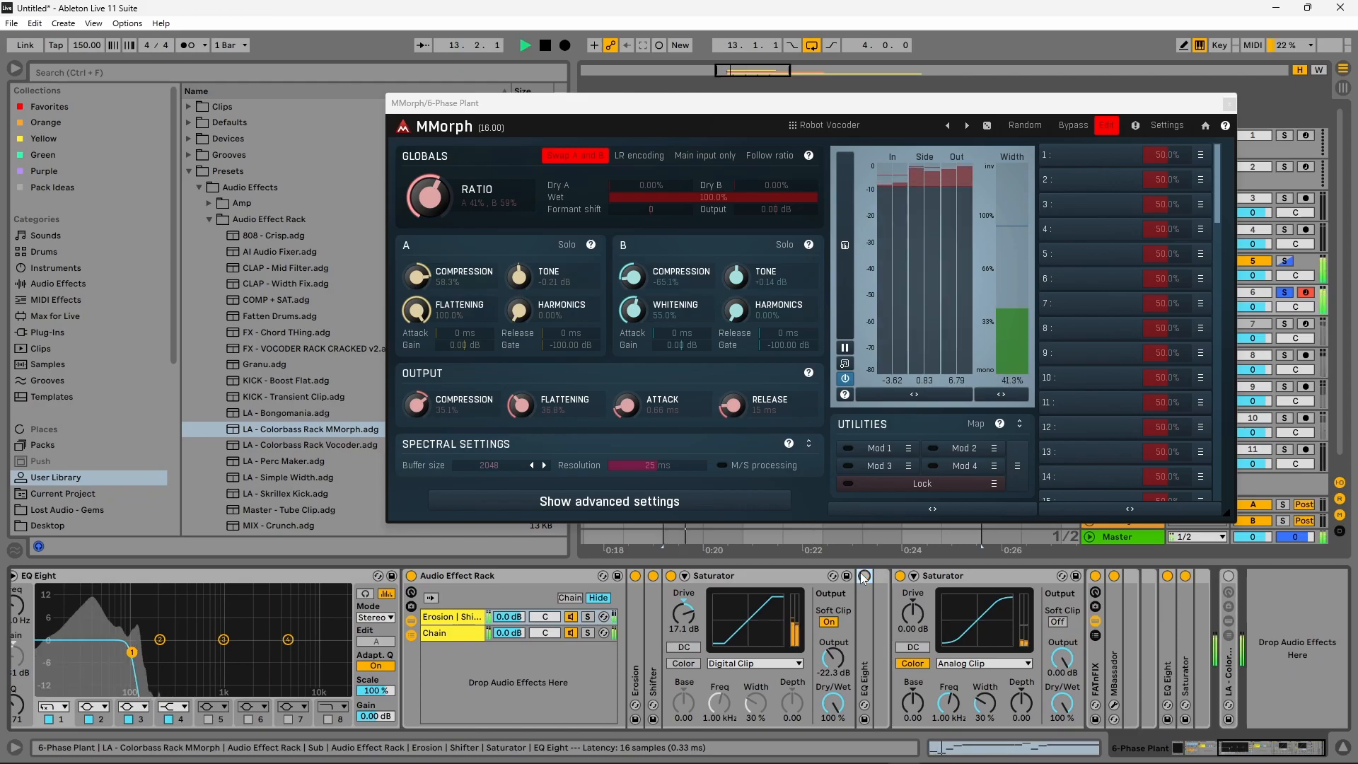
double_click(860, 621)
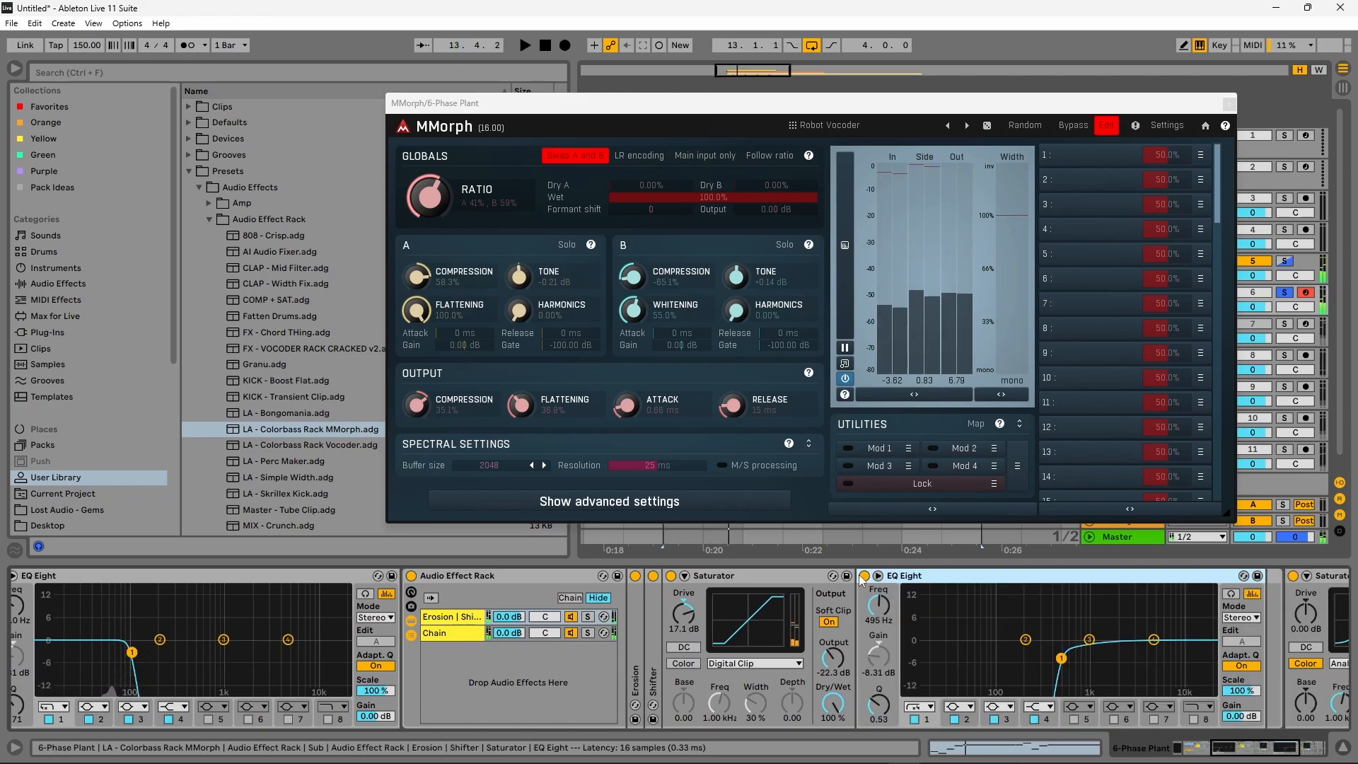
key("space")
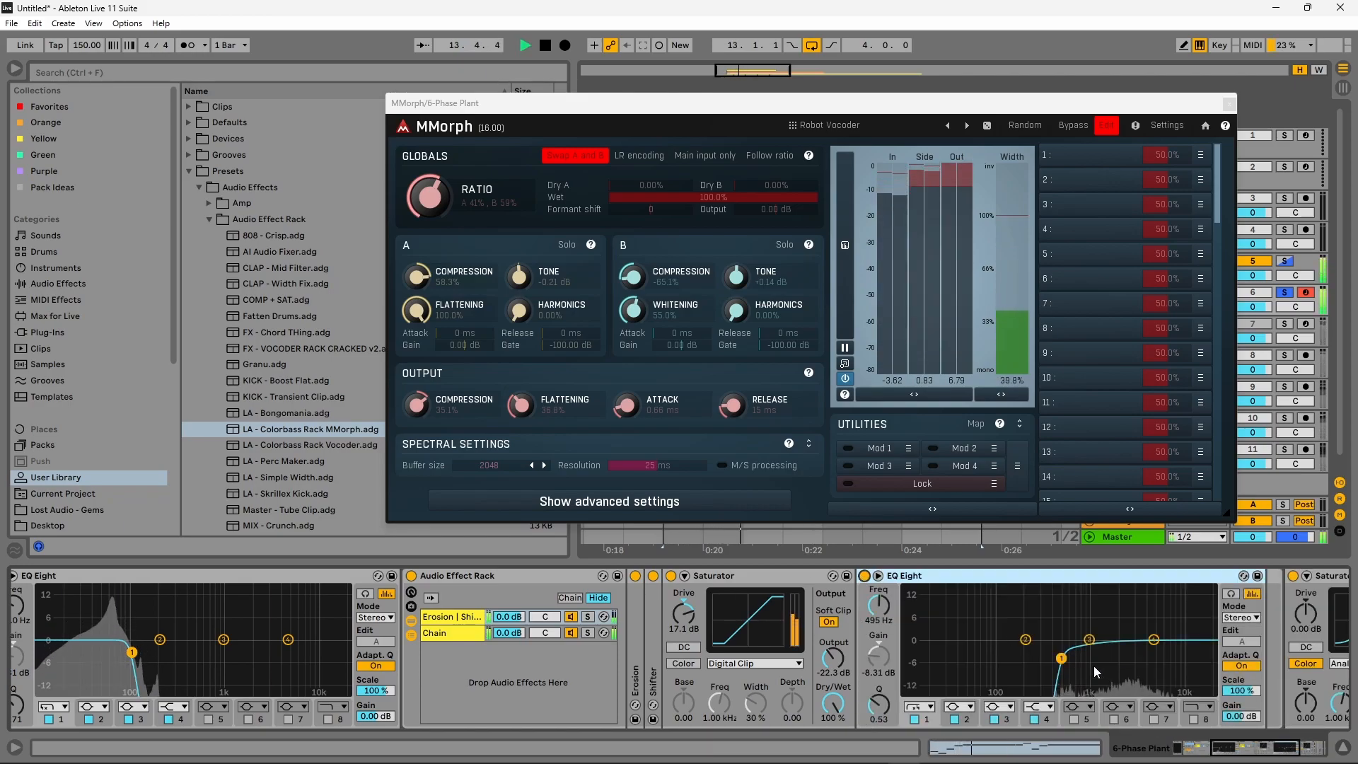
key("space")
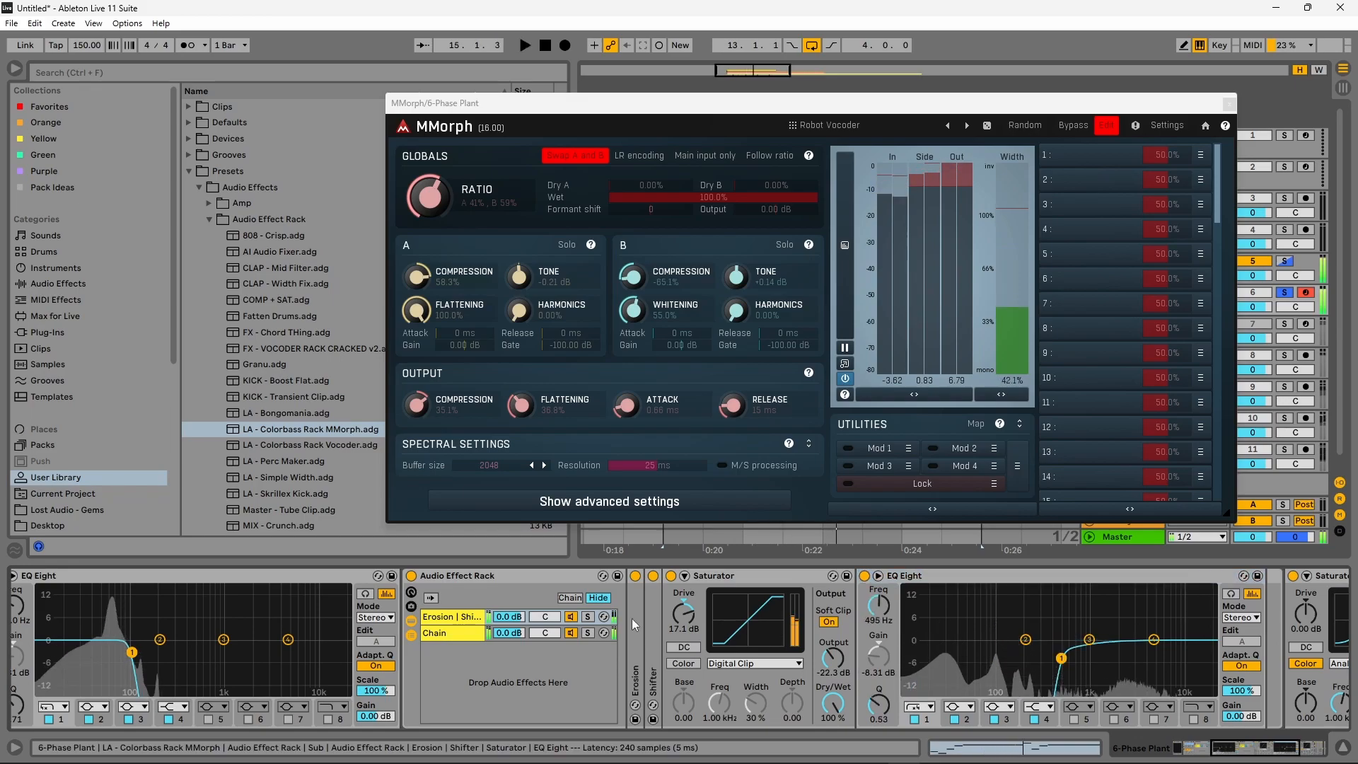
Step: Fold the nested rack in the Sub chain and bring the Analog Clip Saturator after it into view
left_click(1275, 754)
double_click(636, 576)
double_click(159, 576)
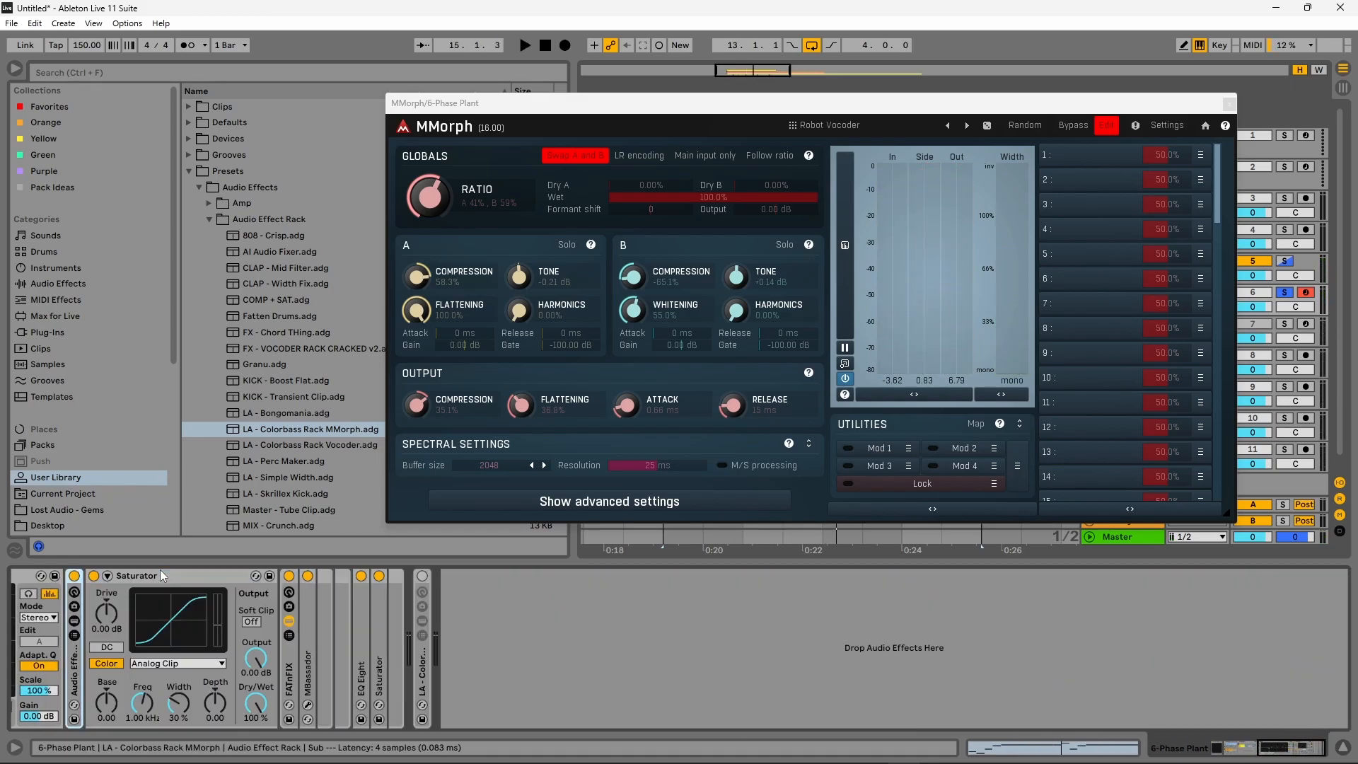
left_click(159, 575)
left_click_drag(1291, 754, 1266, 750)
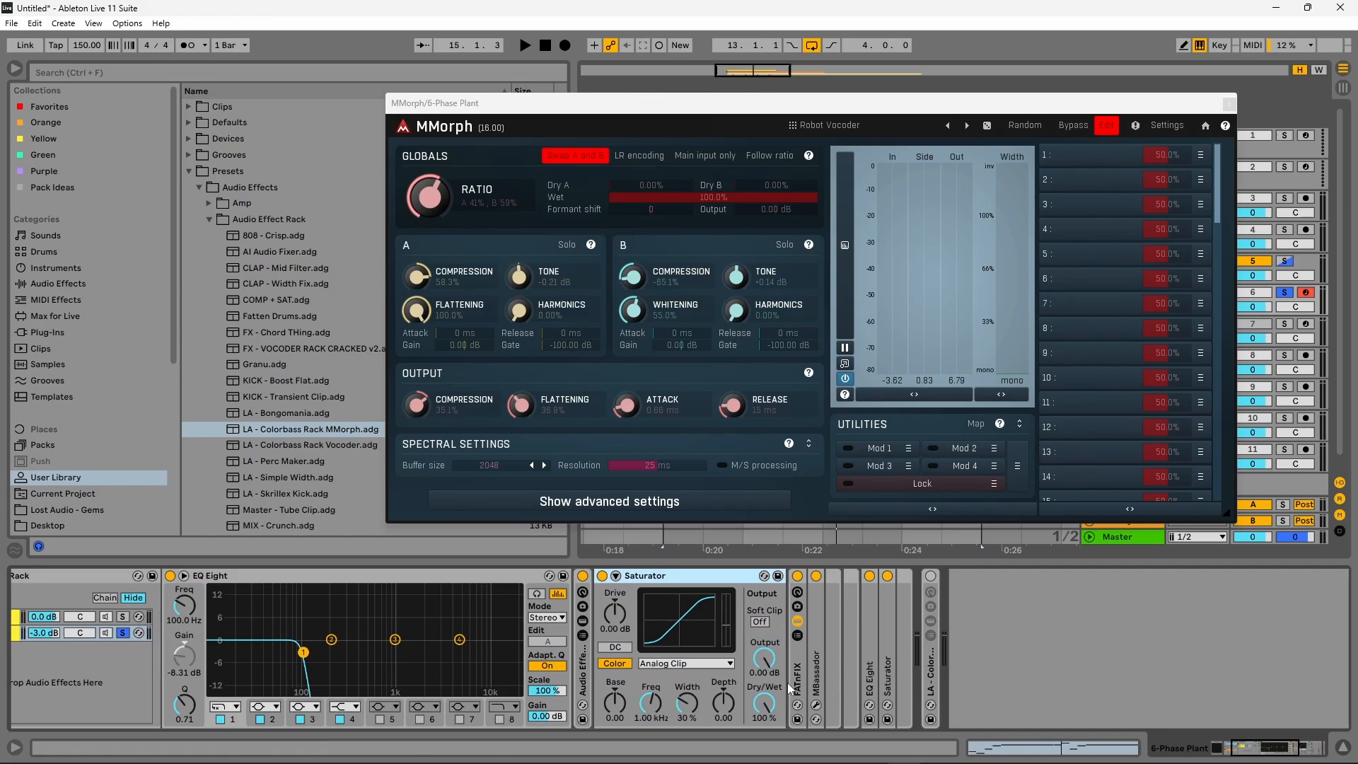
Step: Open MBassador's window and play the loop with the FATnFIX rack bypassed and re-enabled to compare
left_click(816, 706)
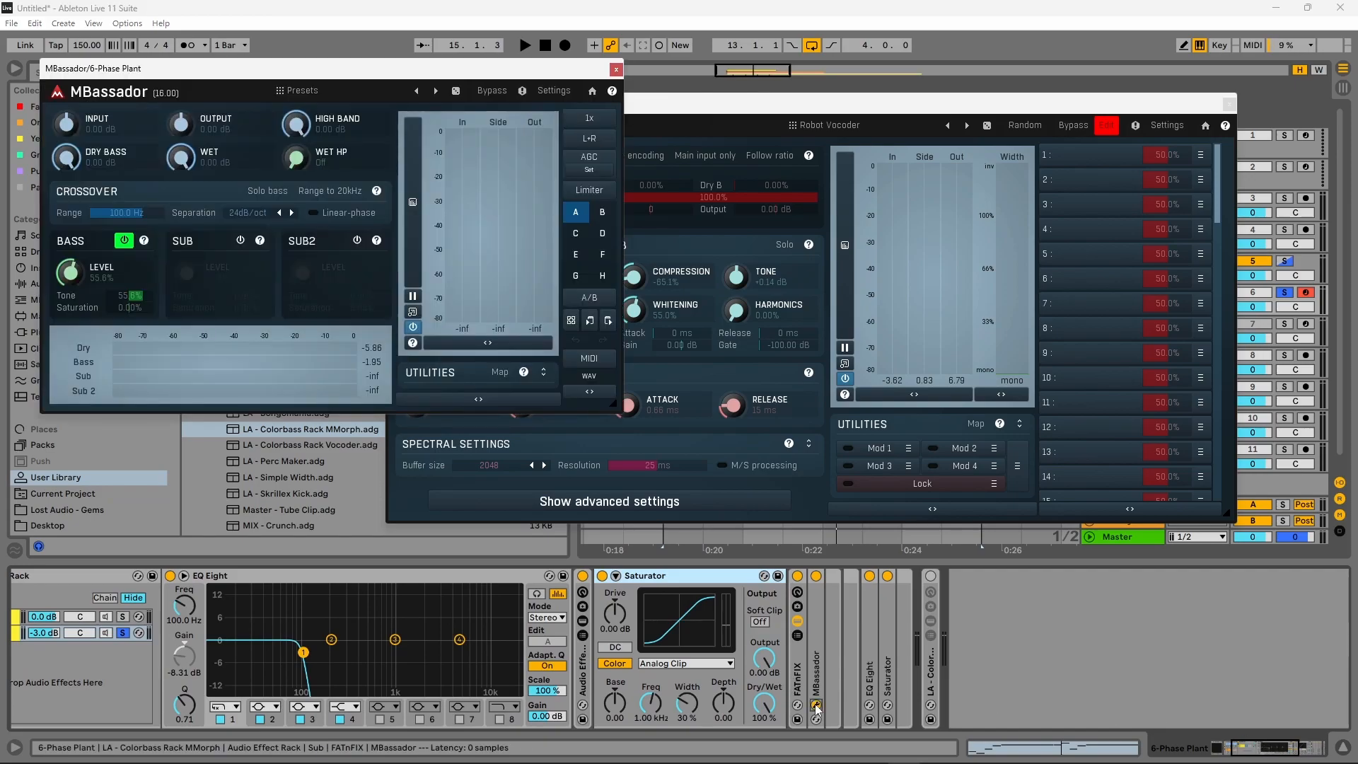
left_click(798, 576)
key("space")
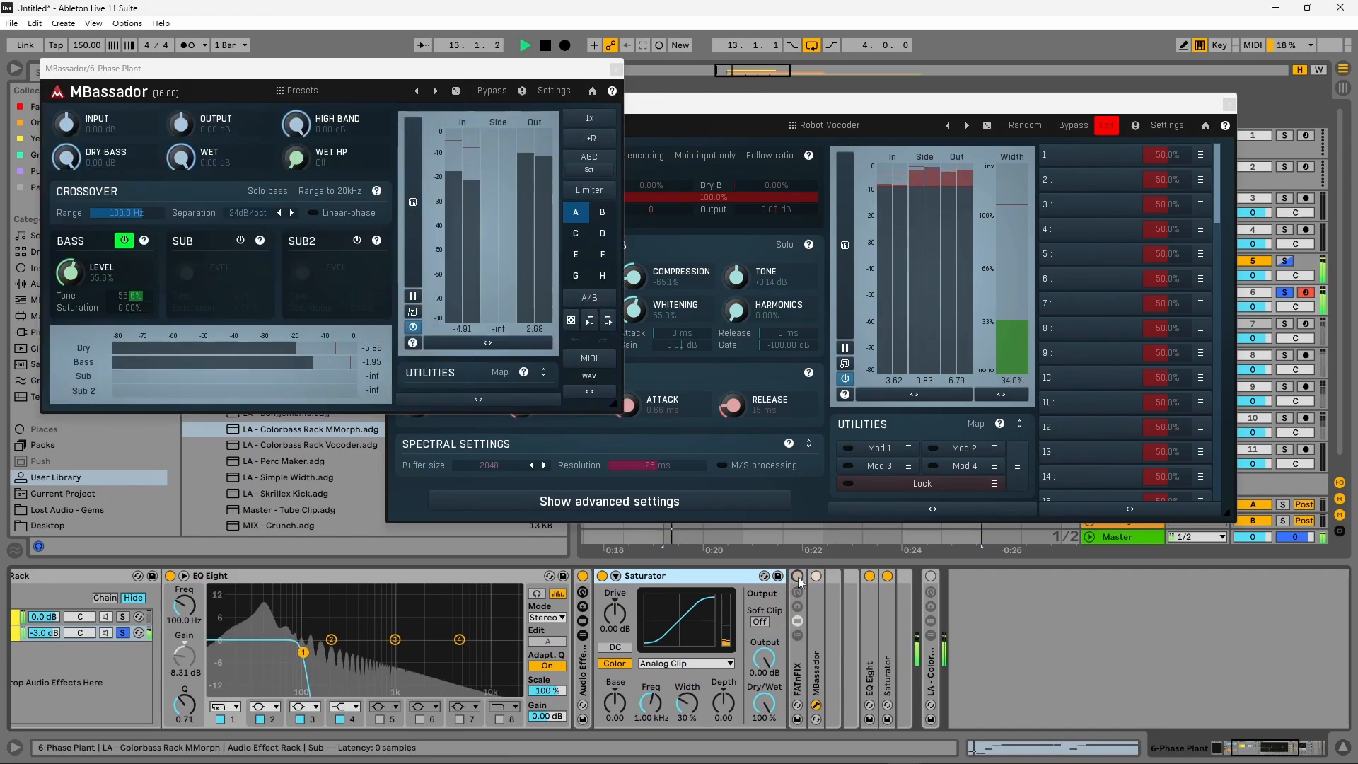
left_click(797, 576)
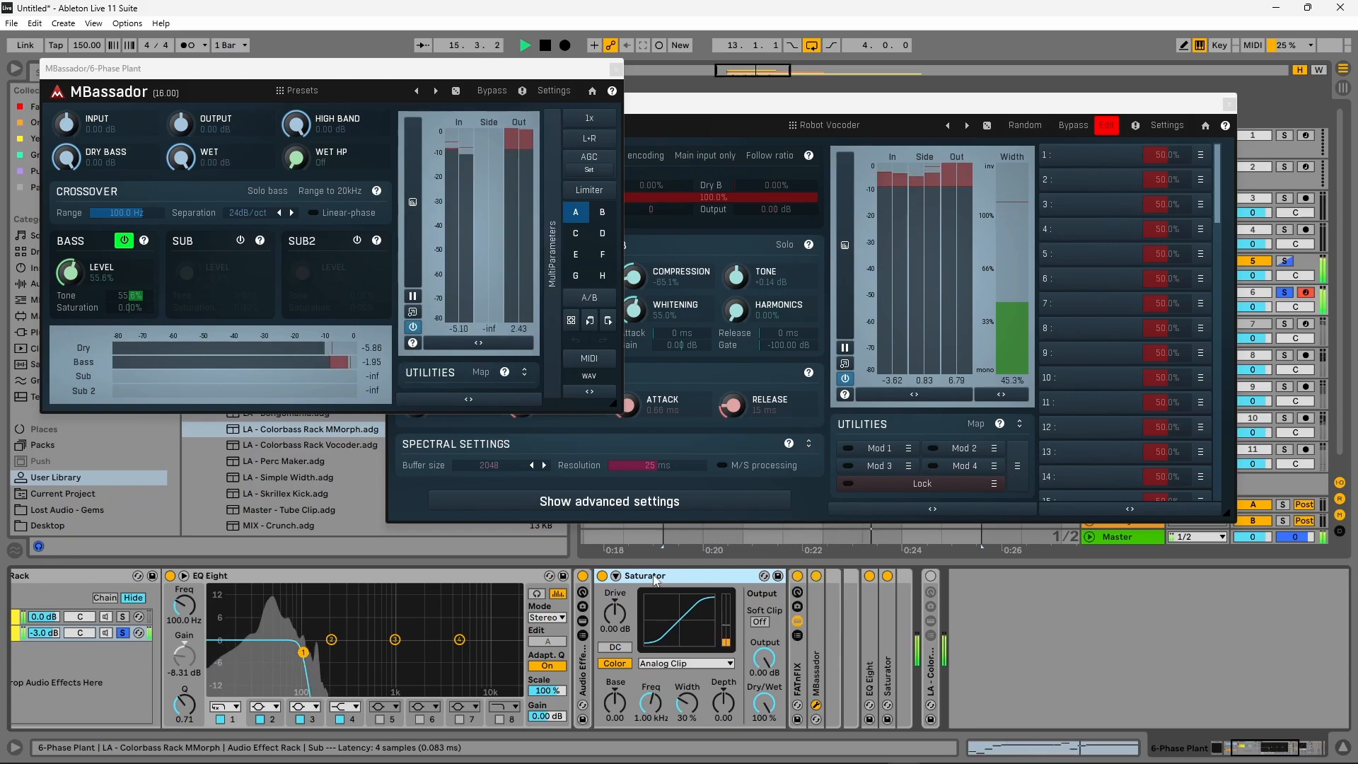
key("space")
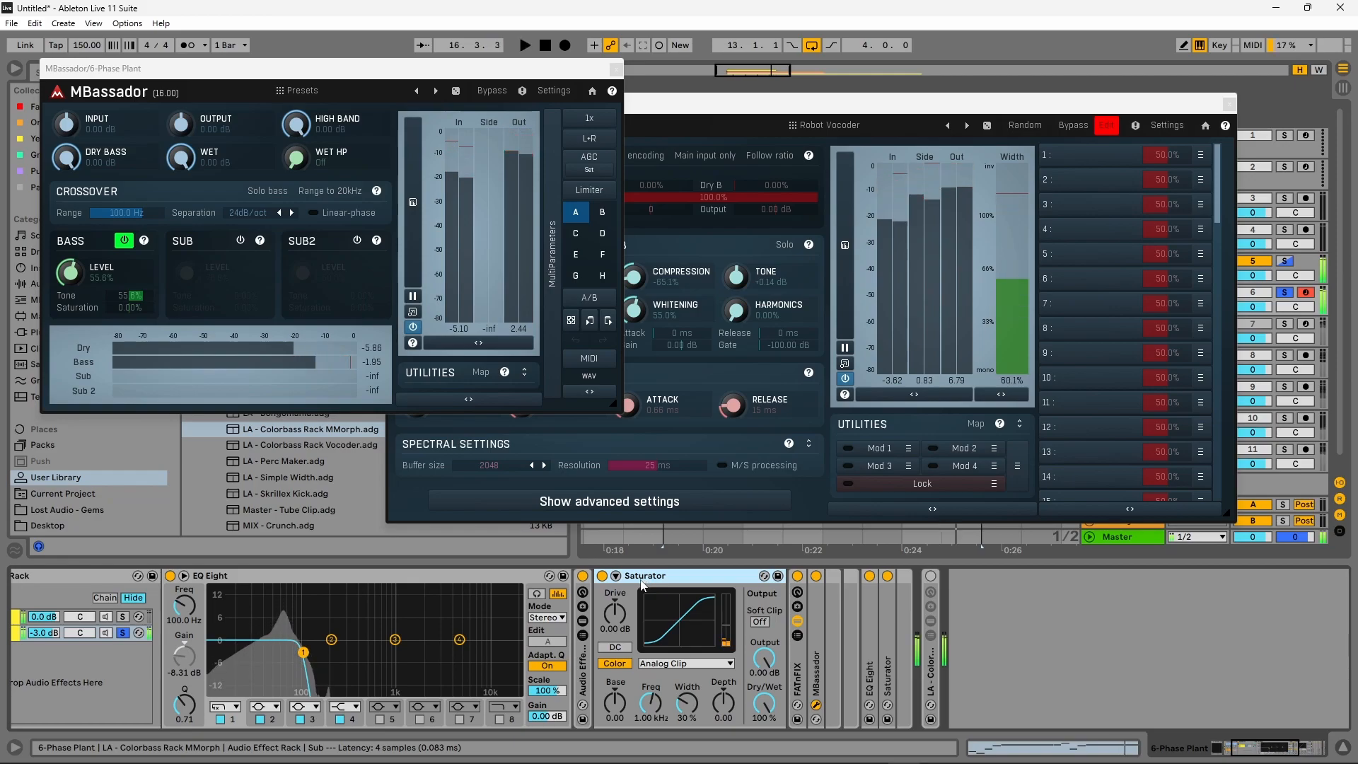
Step: Play the loop while trying out the Analog Clip Saturator's Drive, fold the Saturator and close MBassador's window
key("space")
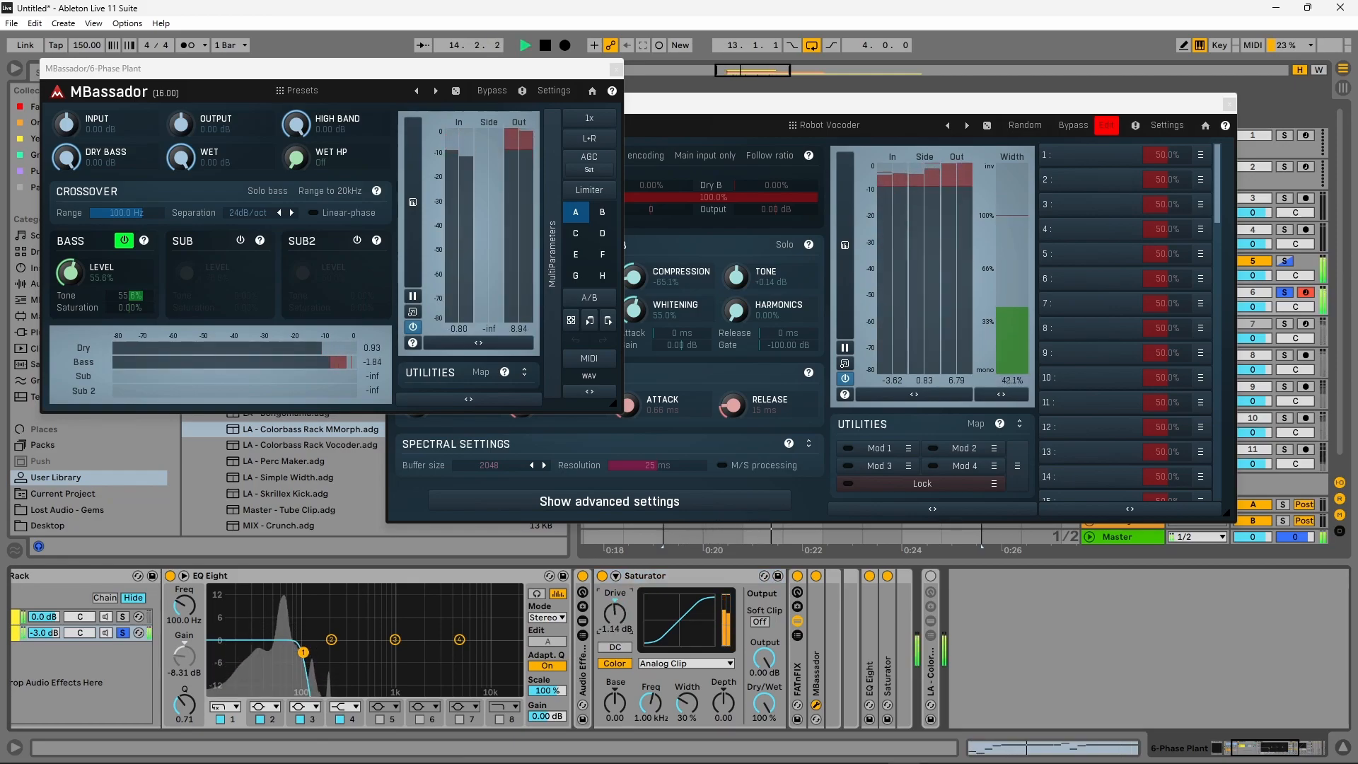
key("space")
double_click(645, 575)
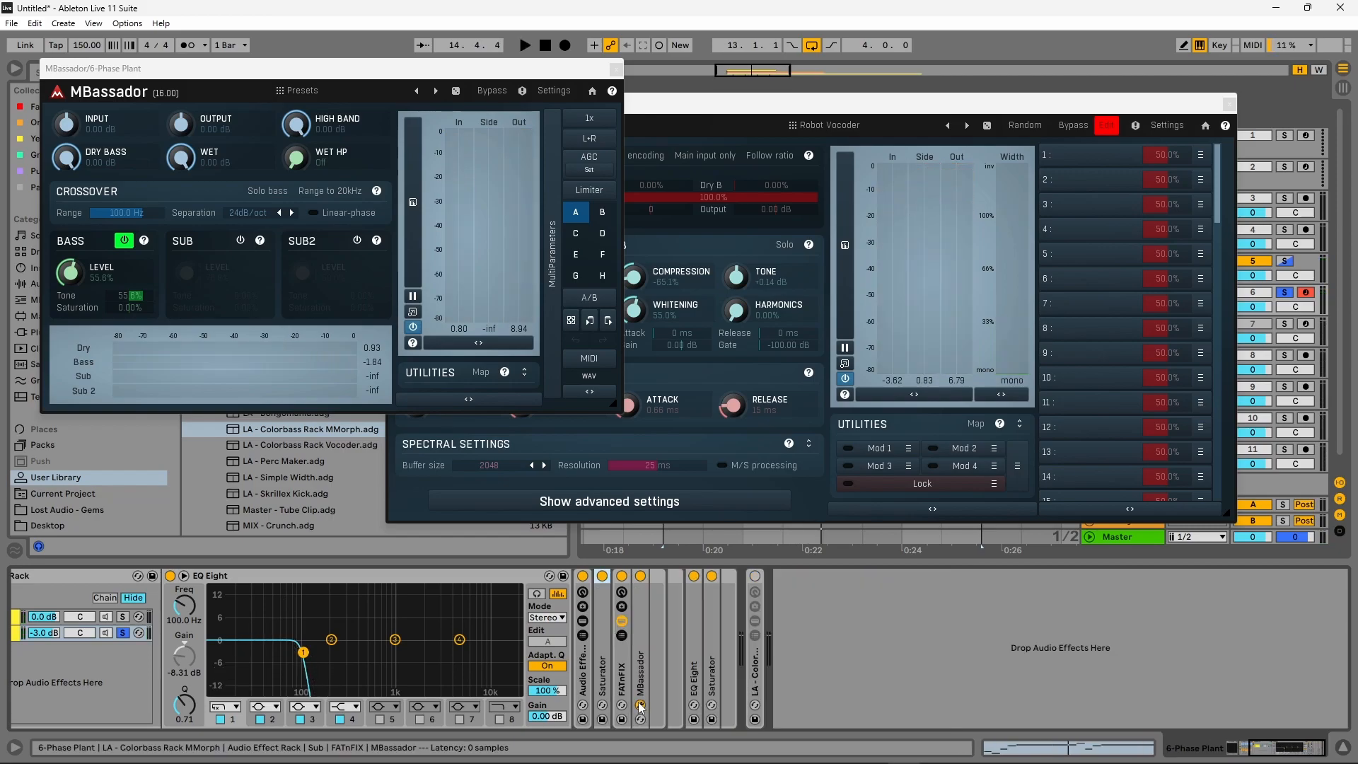
left_click(640, 705)
Step: Unfold the EQ Eight near the end of the rack and try out its bands while playing the loop
double_click(691, 668)
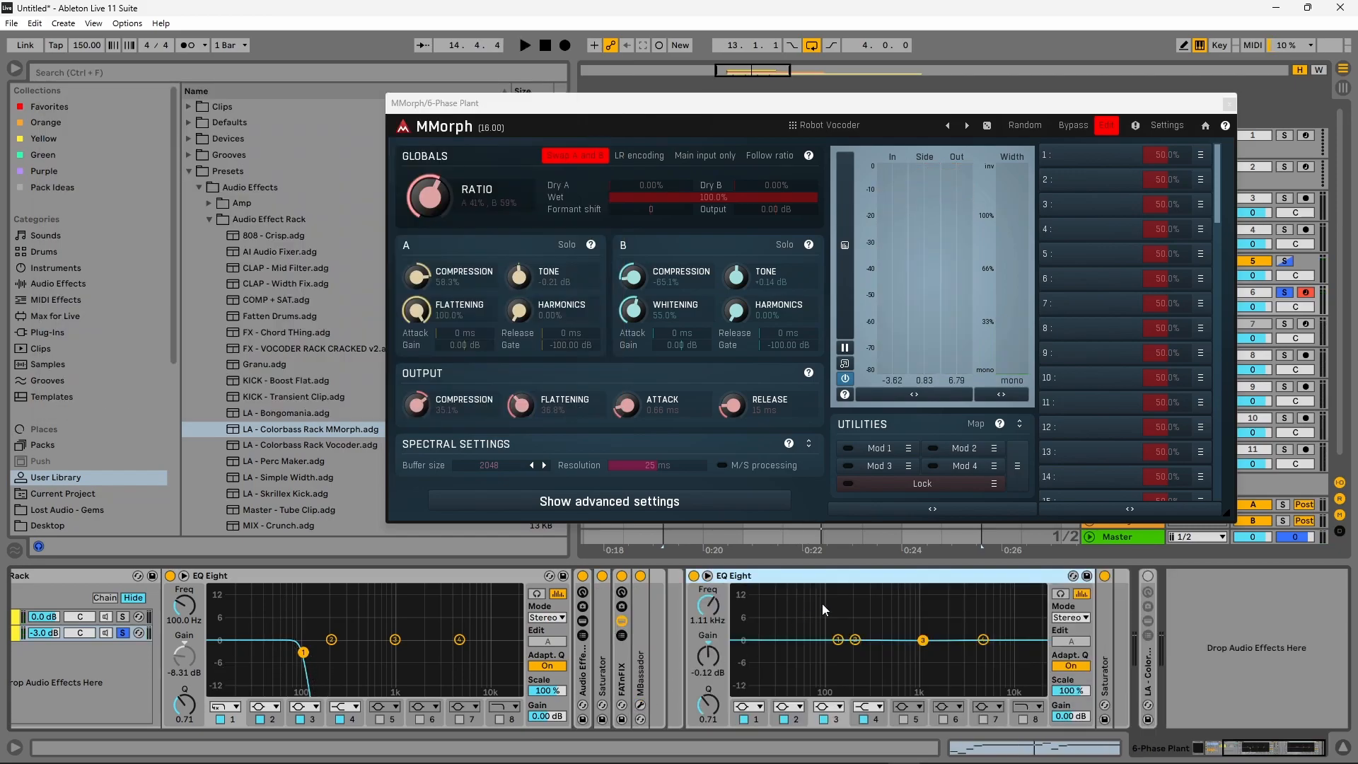
left_click_drag(1277, 746, 1182, 736)
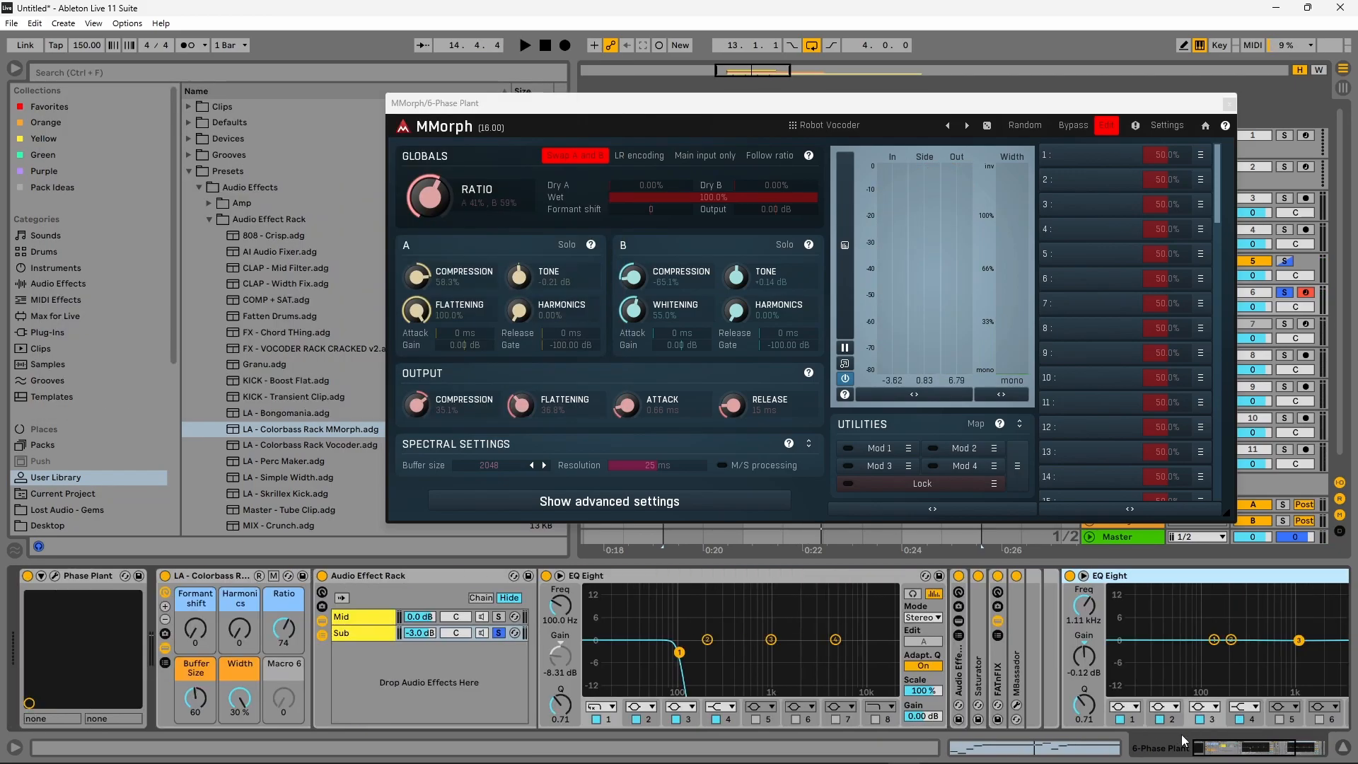
double_click(757, 577)
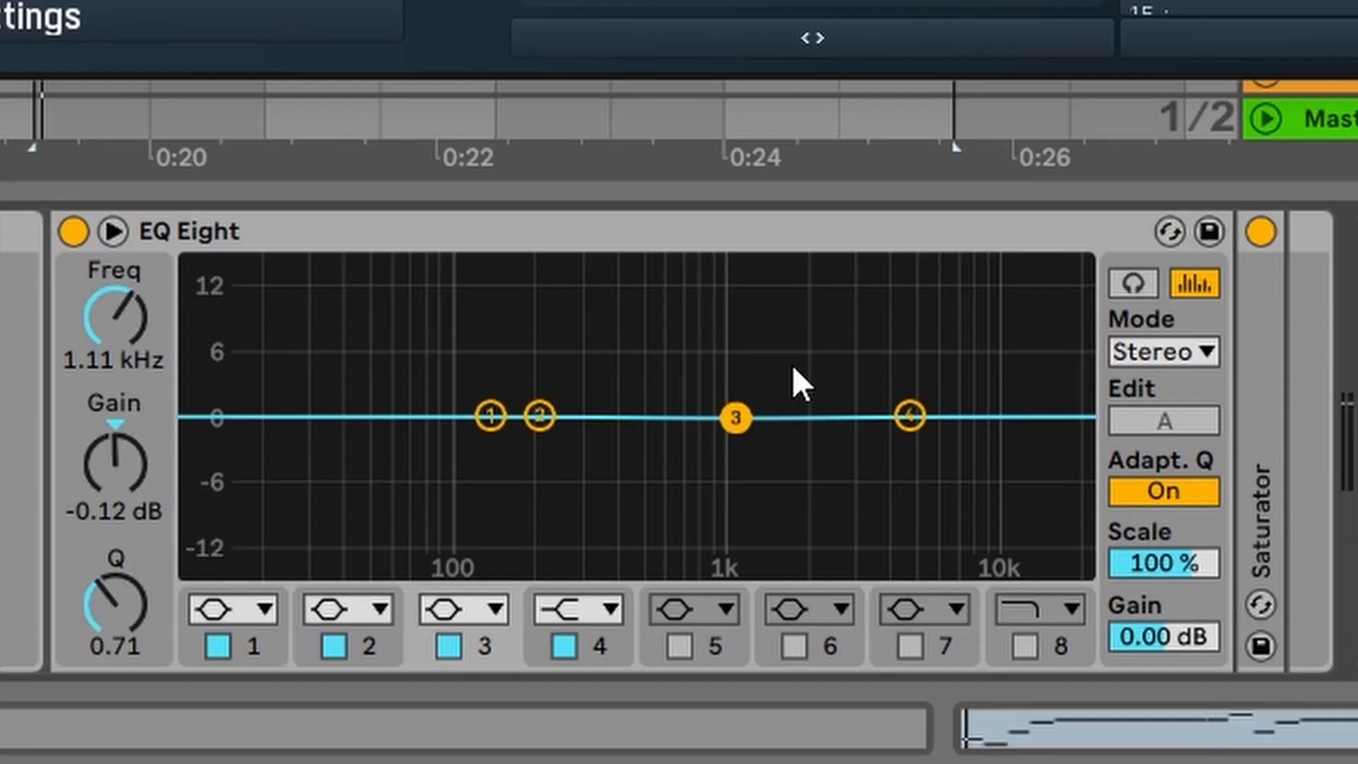
key("space")
left_click_drag(906, 640, 875, 588)
left_click_drag(650, 270, 727, 430)
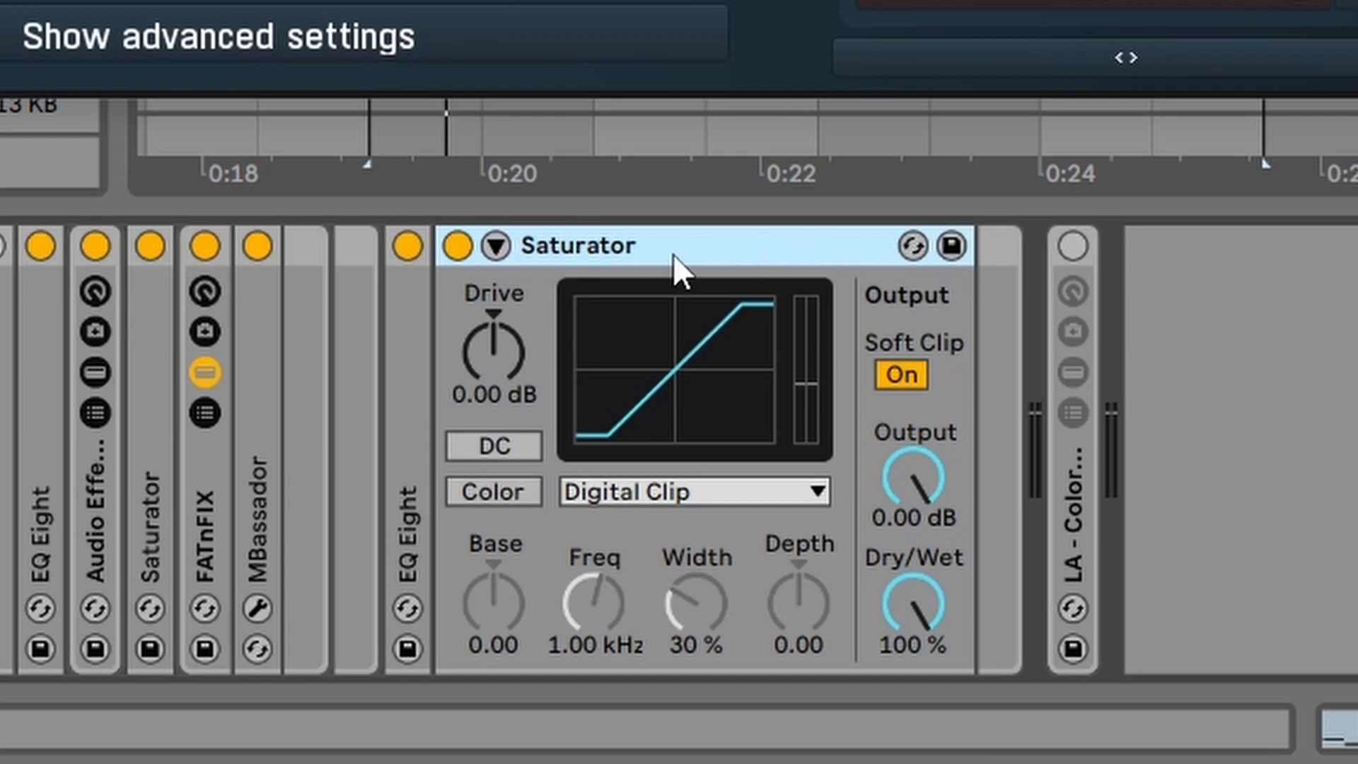
Step: Try the Color option on the rack's final Saturator, switch it back off and fold the device
left_click(504, 495)
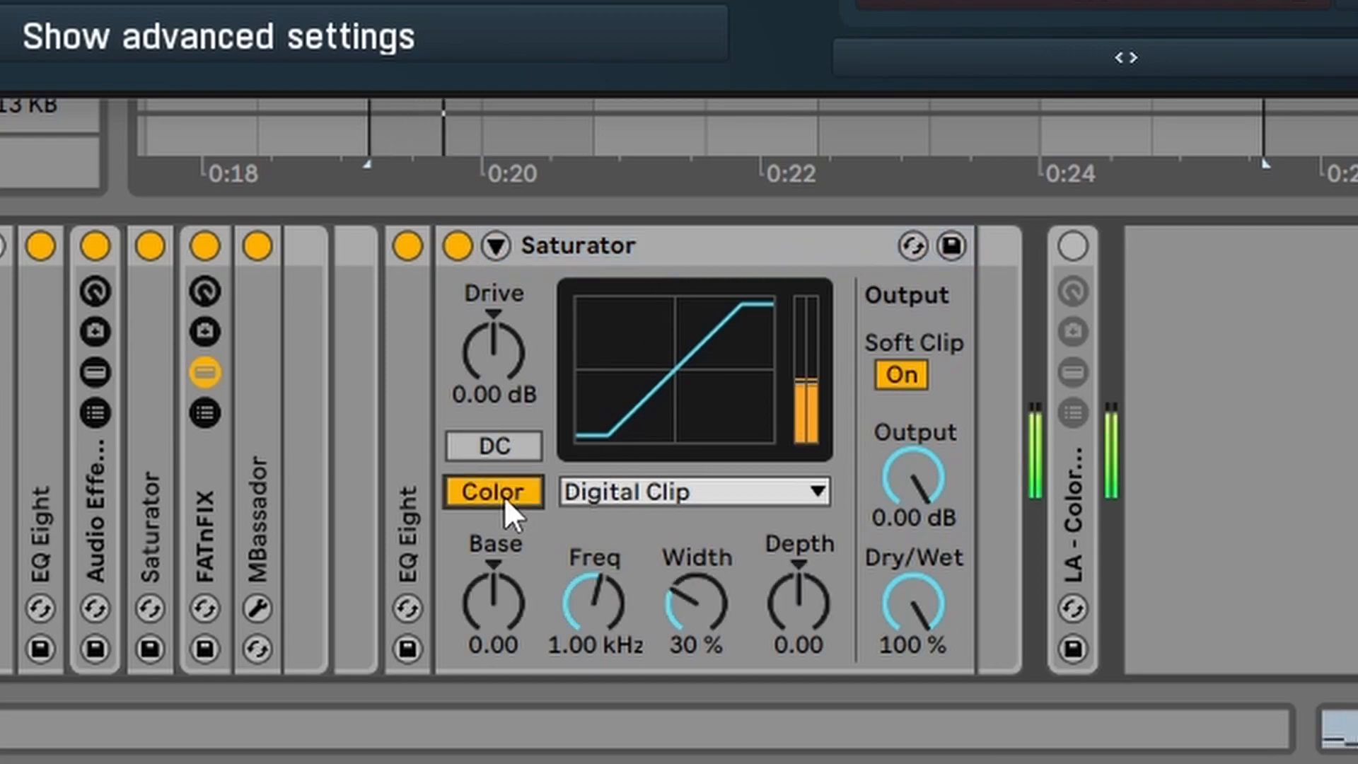
left_click(503, 495)
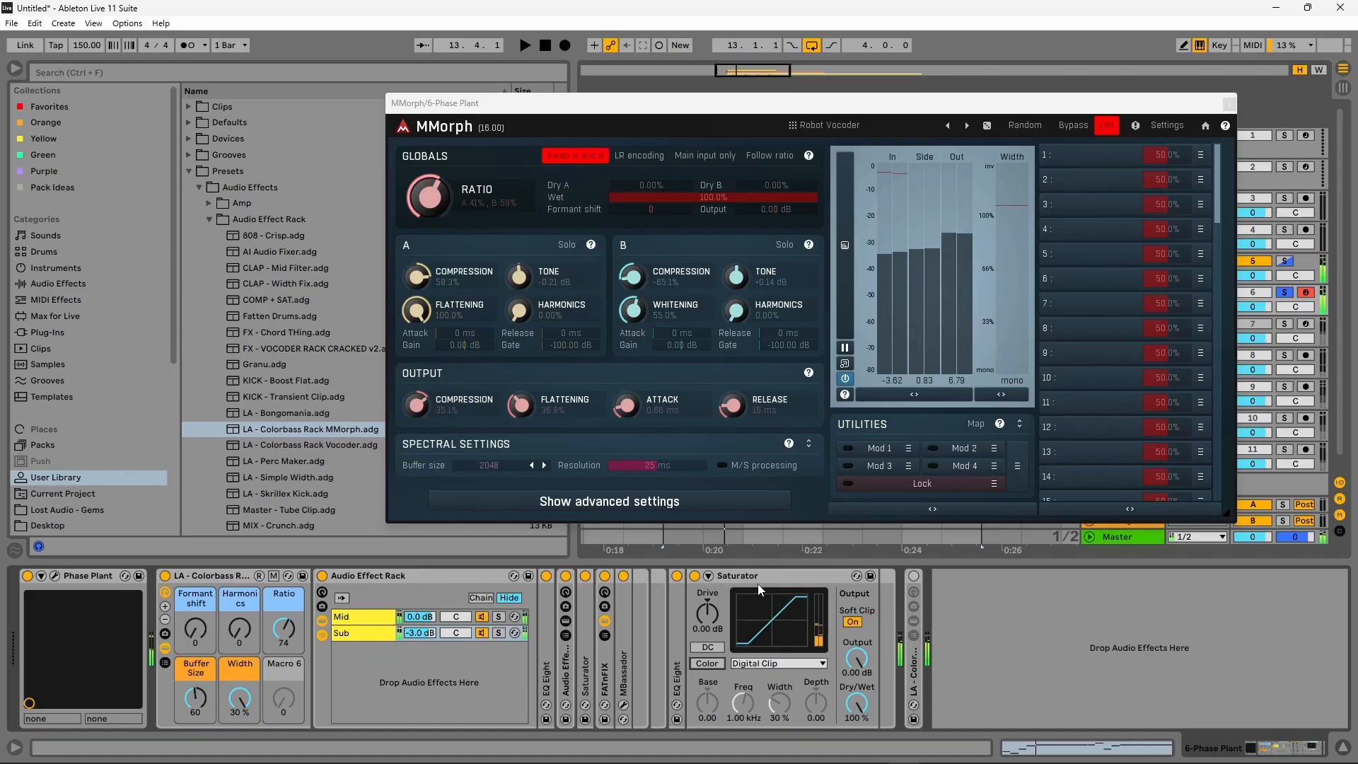
double_click(595, 248)
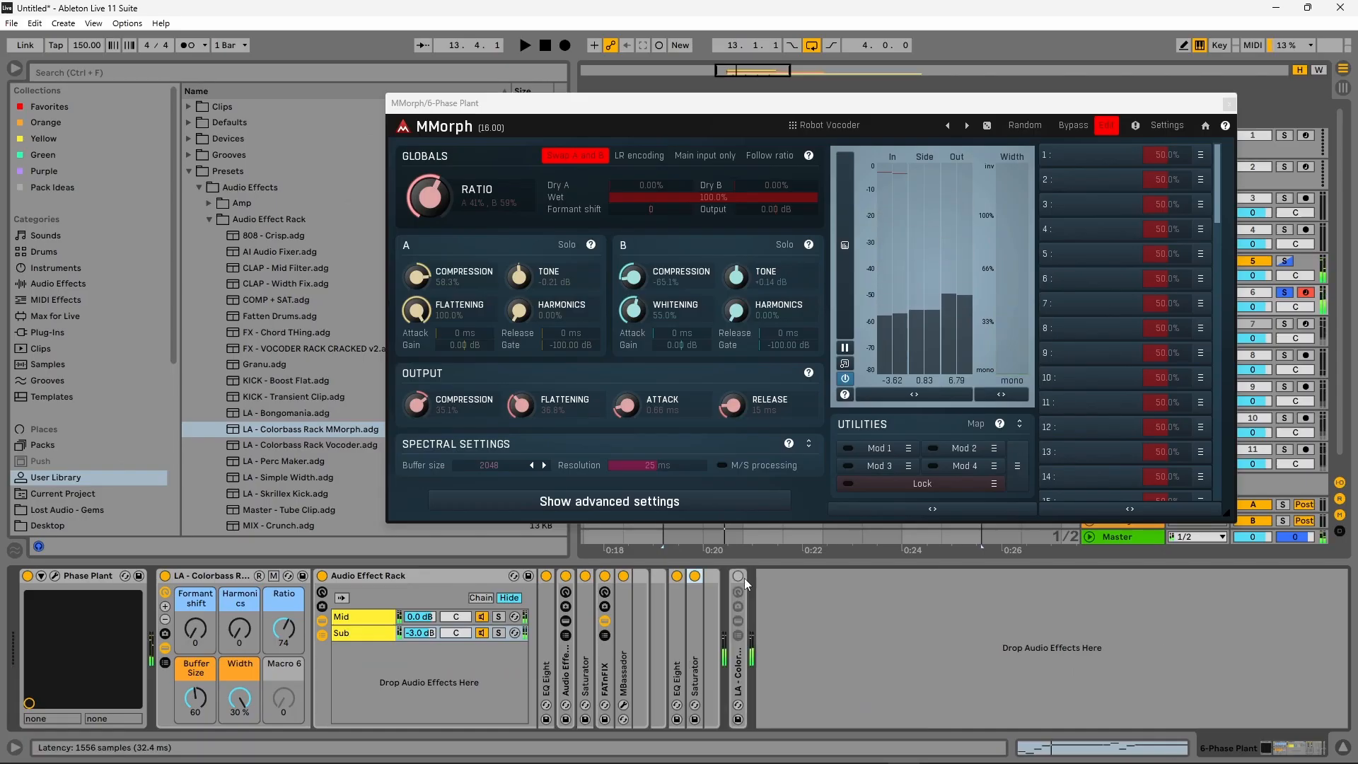
Step: Switch from the MMorph Colorbass rack to the Colorbass Rack Vocoder and inspect the Vocoder and Delay in its Mid chain
left_click(375, 574)
double_click(376, 576)
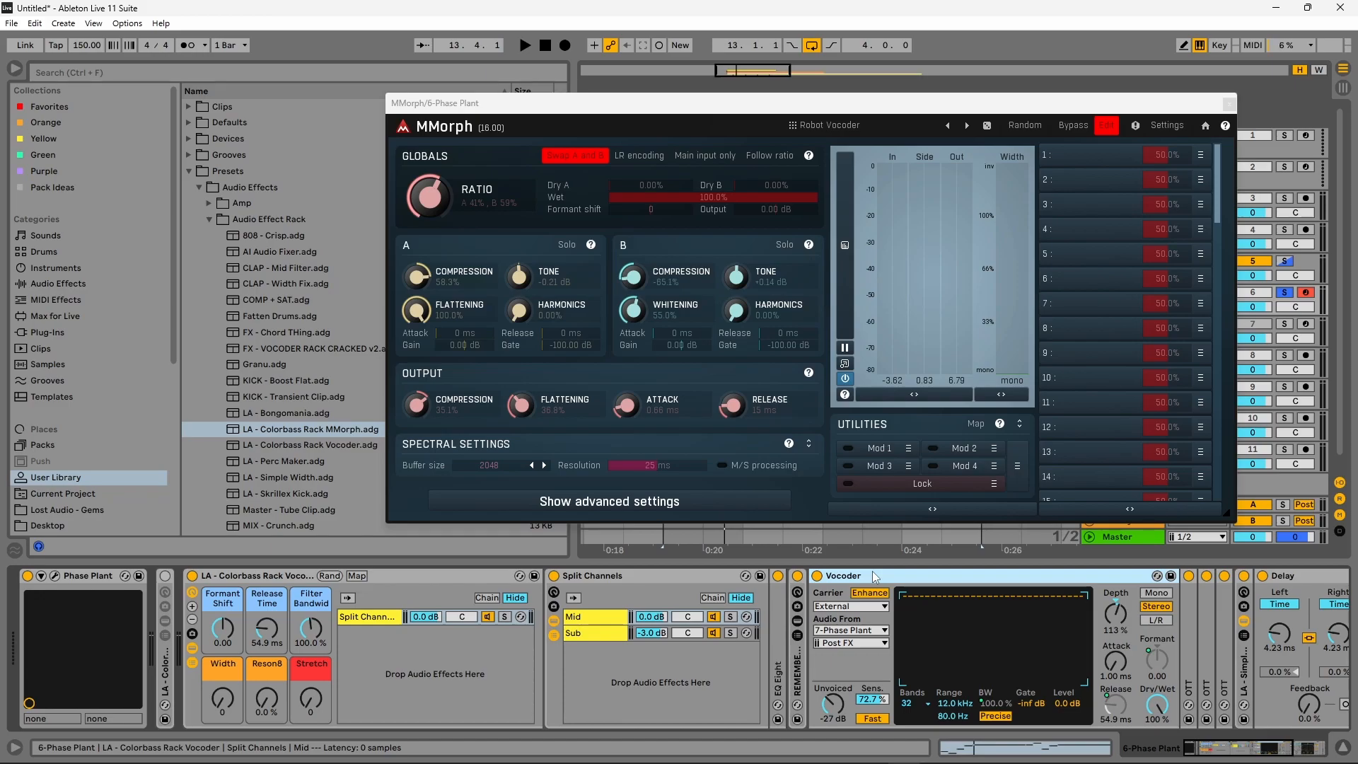
double_click(943, 573)
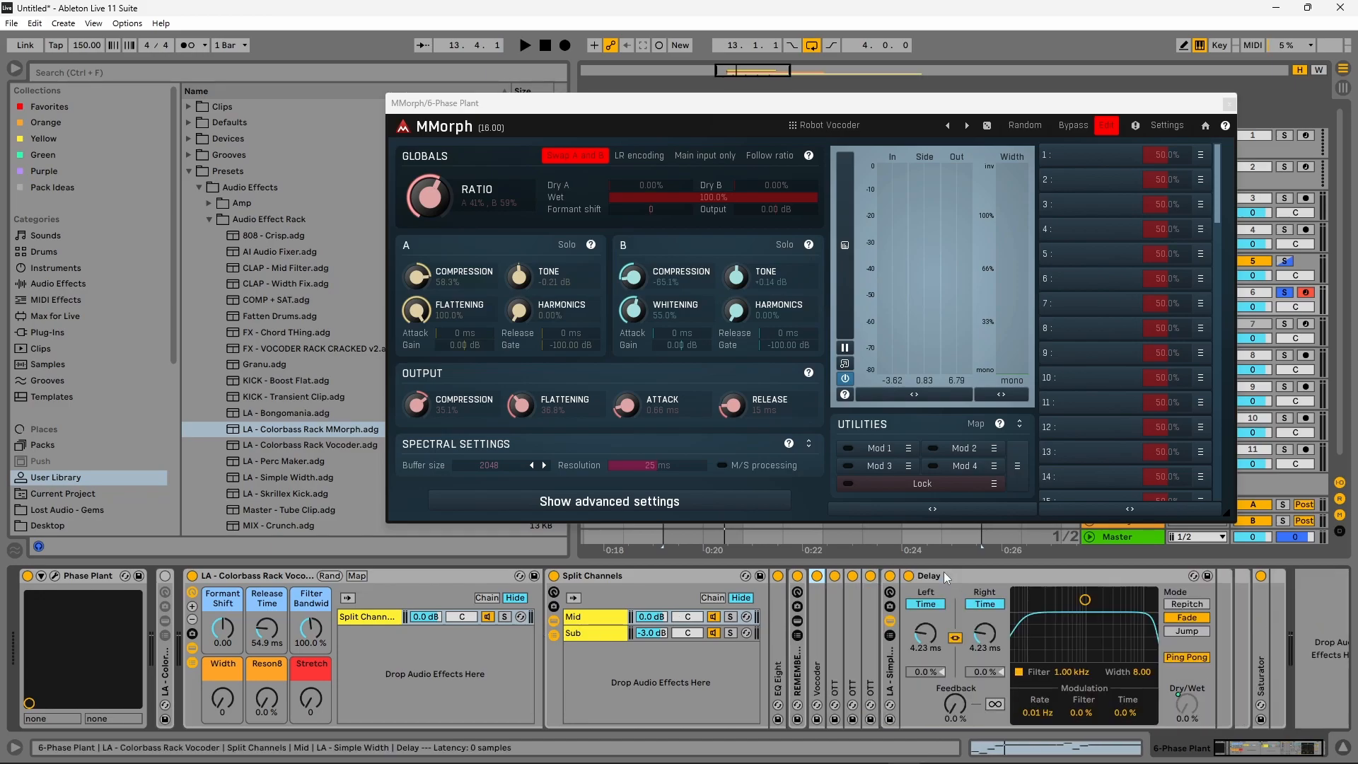
Step: Close the MMorph window and try out the Vocoder rack's Formant Shift macro with the loop playing, returning it to 0
left_click(1229, 103)
key("space")
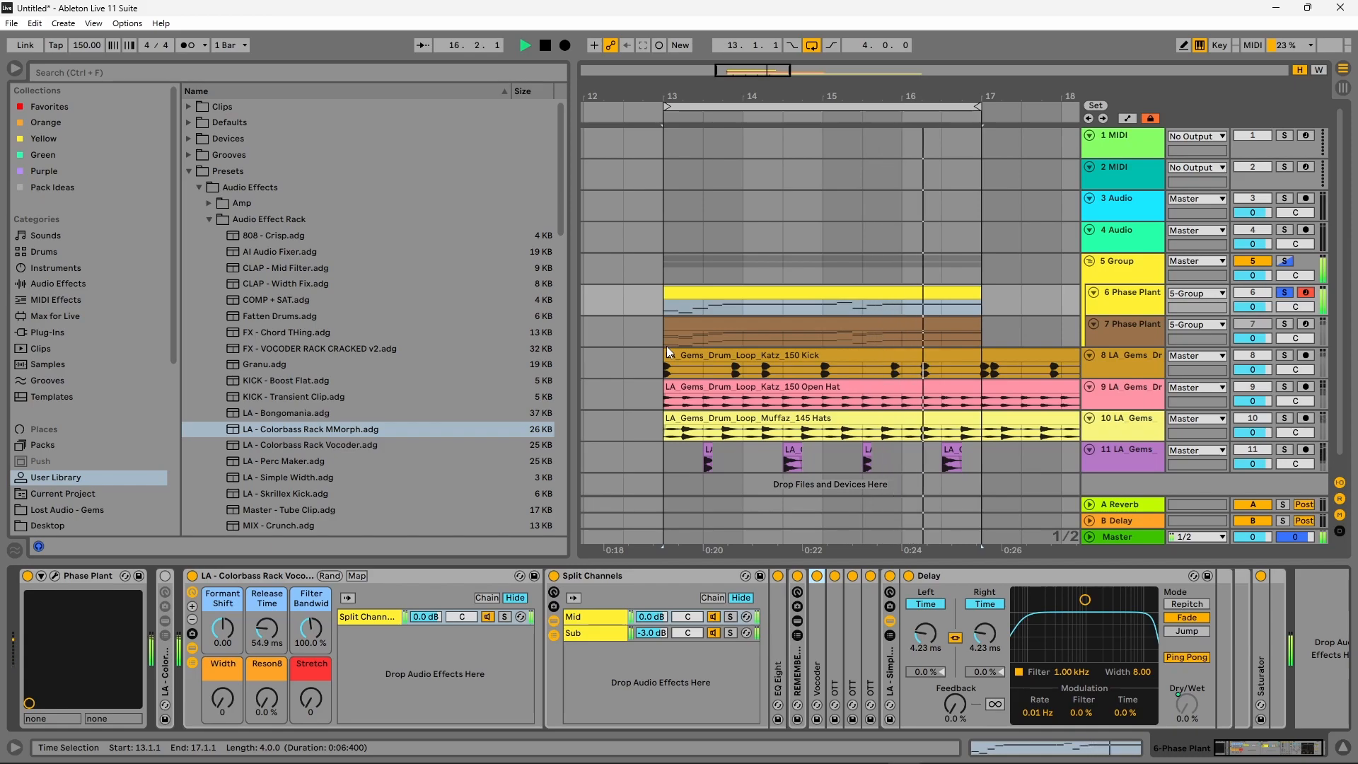
key("space")
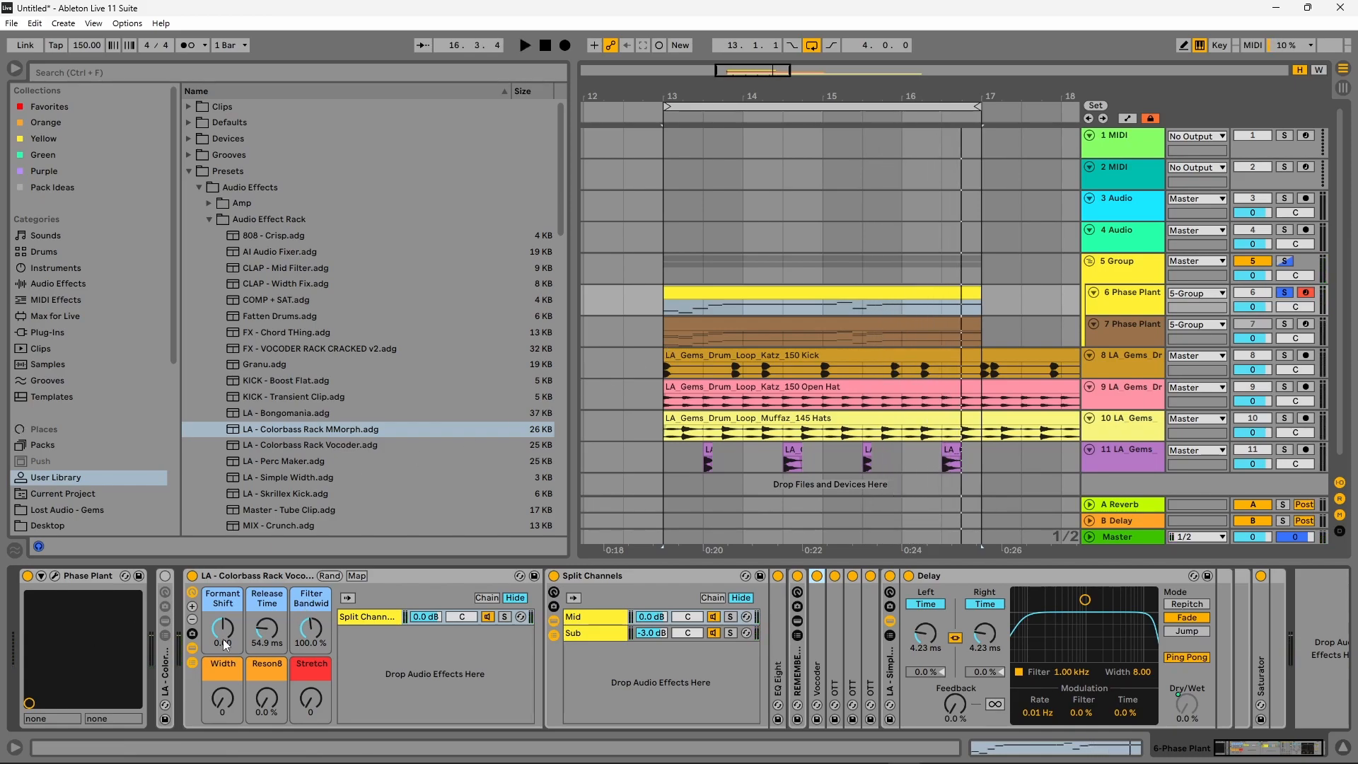
key("space")
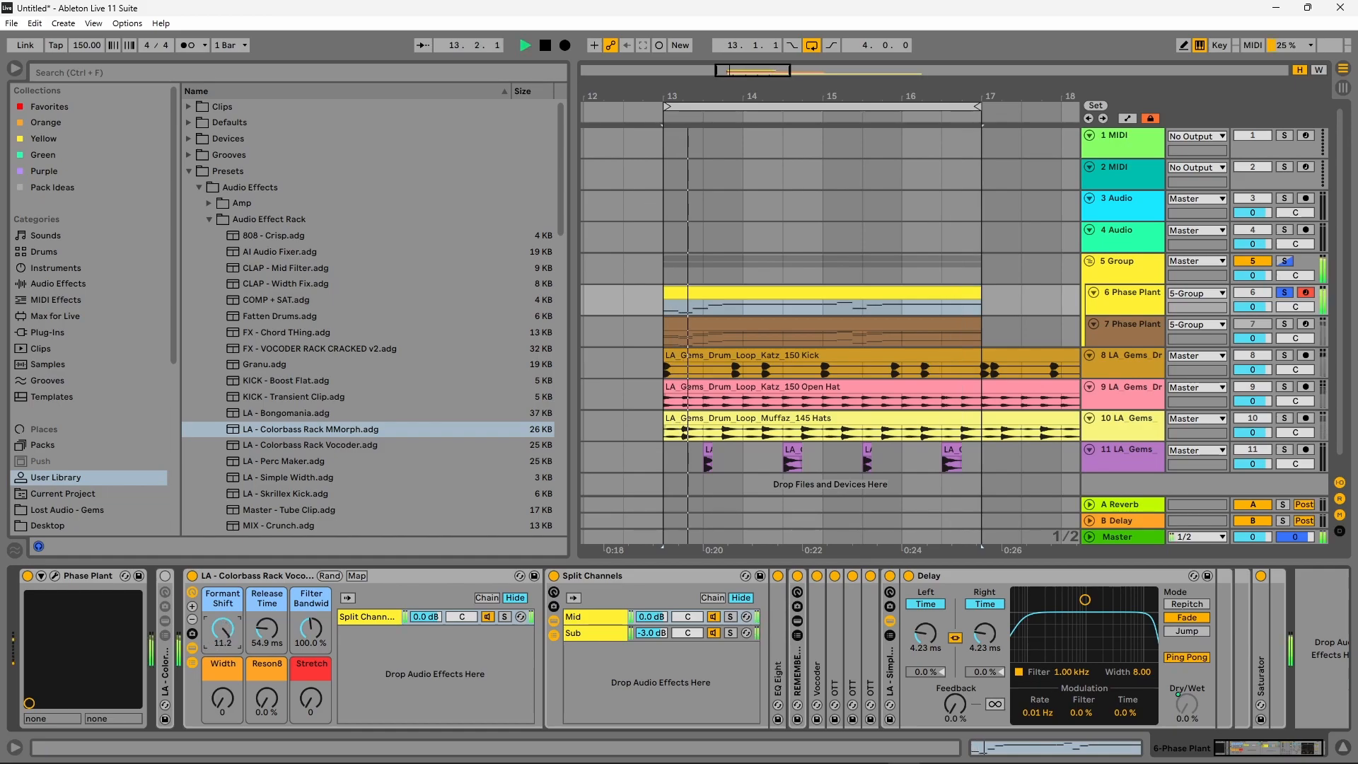
key("space")
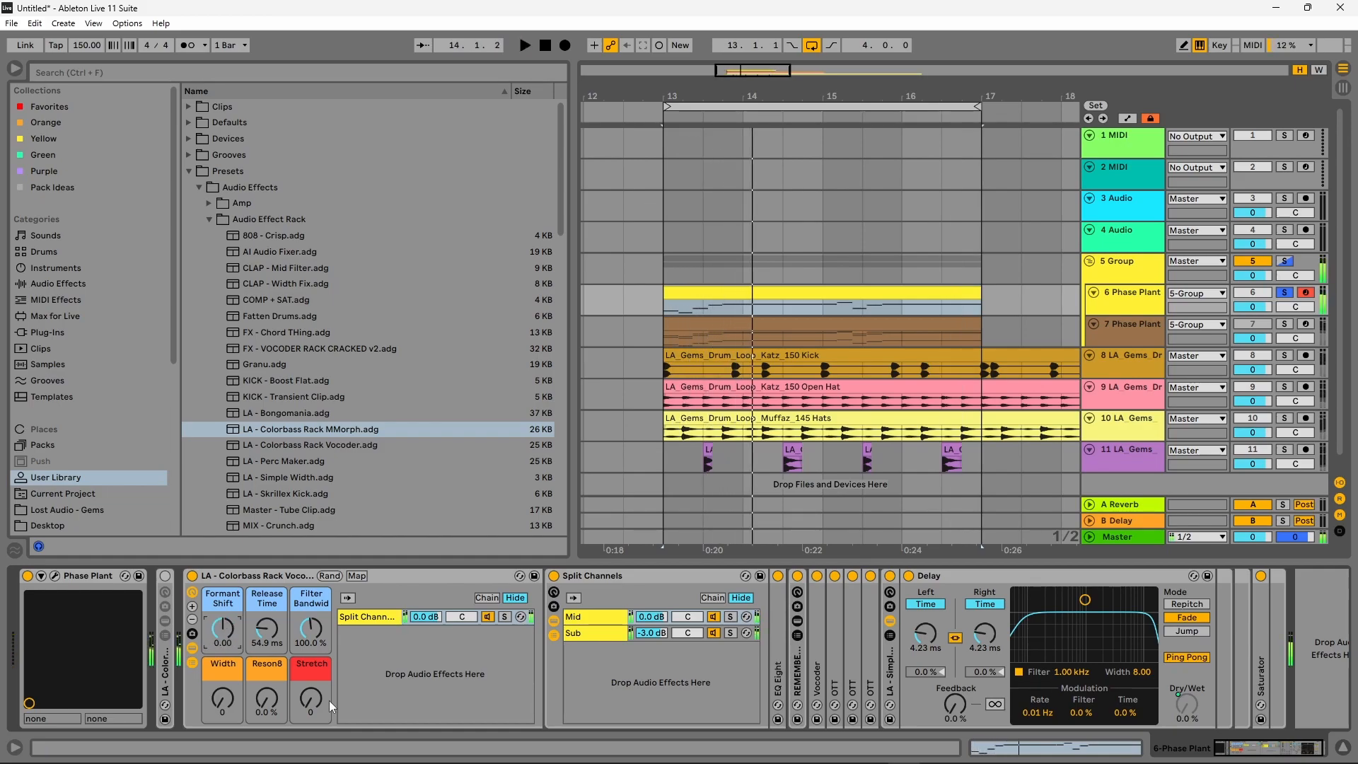
Step: Unfold the REMEMBER(SET MIDI) rack with its Change Modulation Modes device in the Mid chain and raise the Reson8 macro to 100 %
double_click(797, 679)
left_click_drag(1245, 746, 1264, 746)
left_click(829, 573)
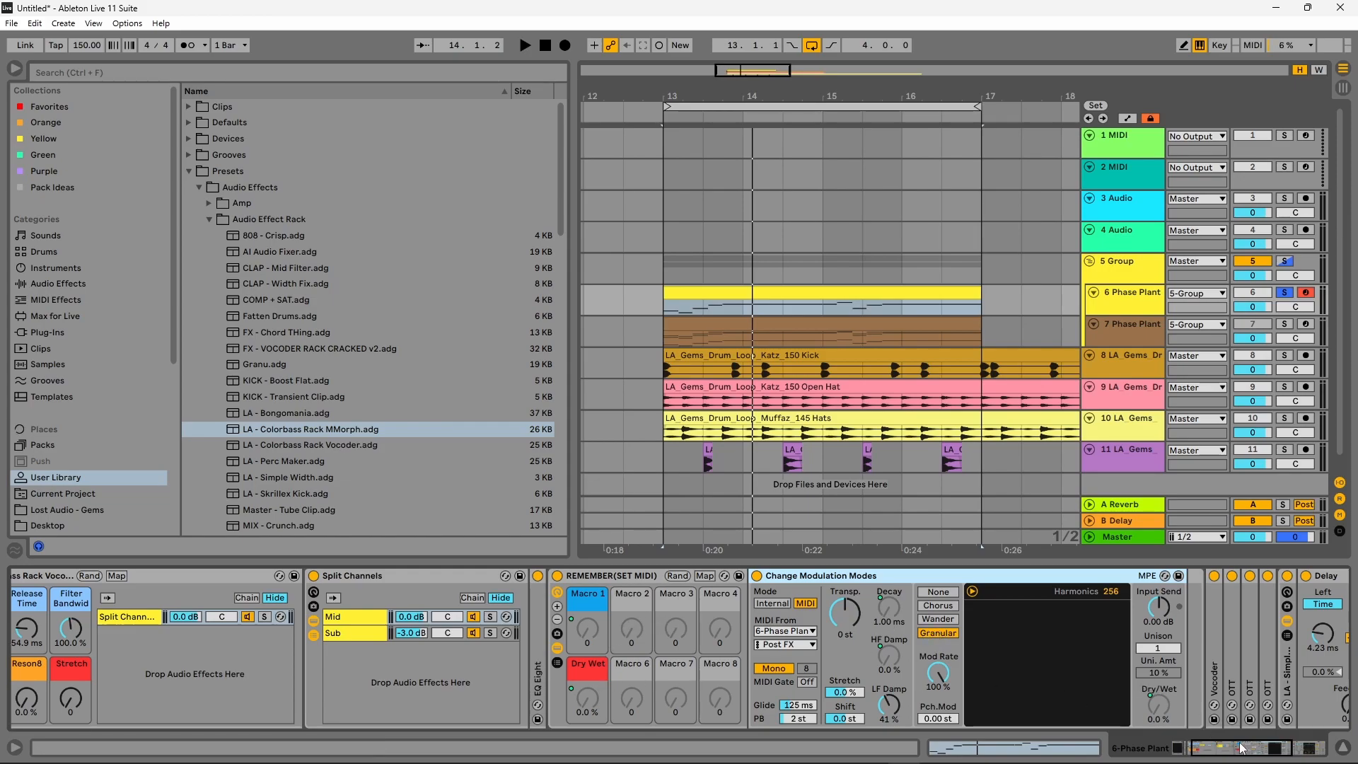
left_click_drag(1240, 746, 1232, 746)
left_click_drag(549, 637, 548, 495)
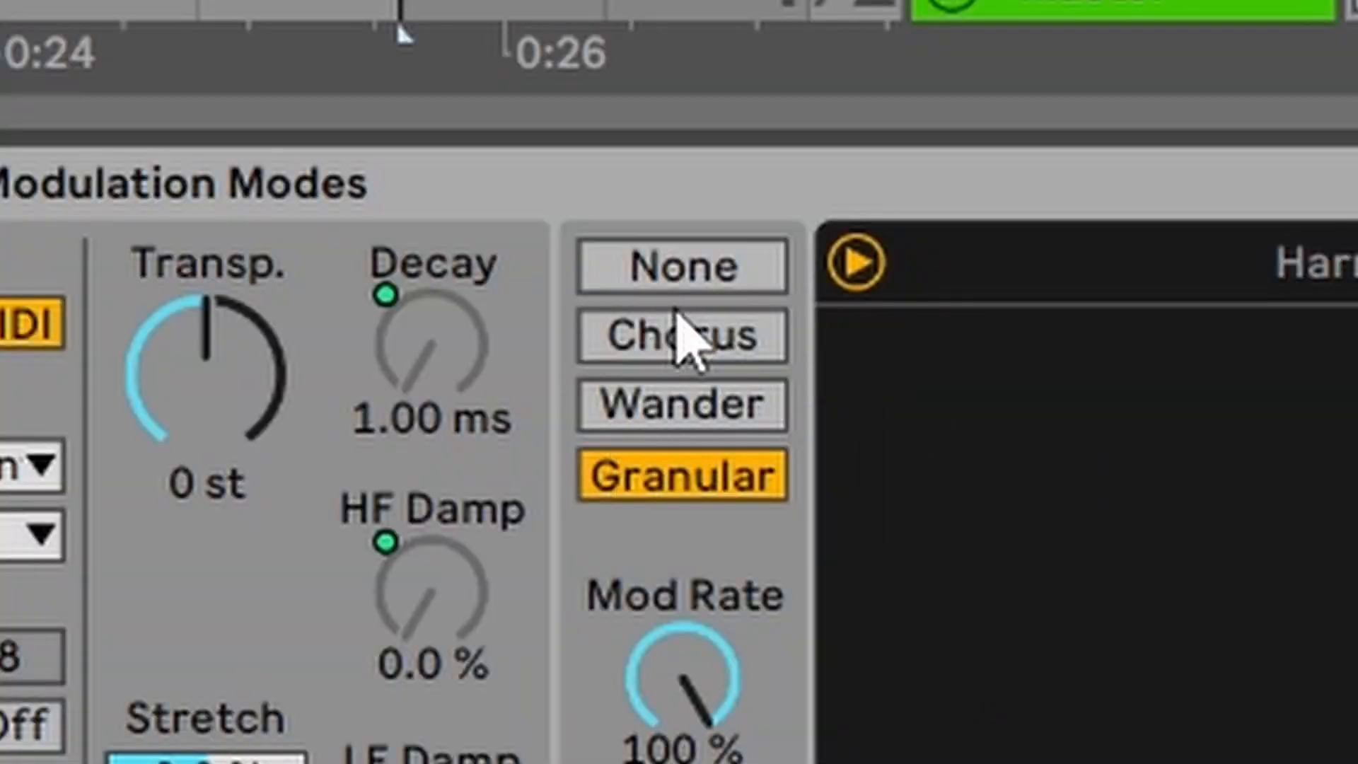
Step: Cycle the resonator's modulation mode through Wander, Chorus and None, and return it to Granular
left_click(661, 415)
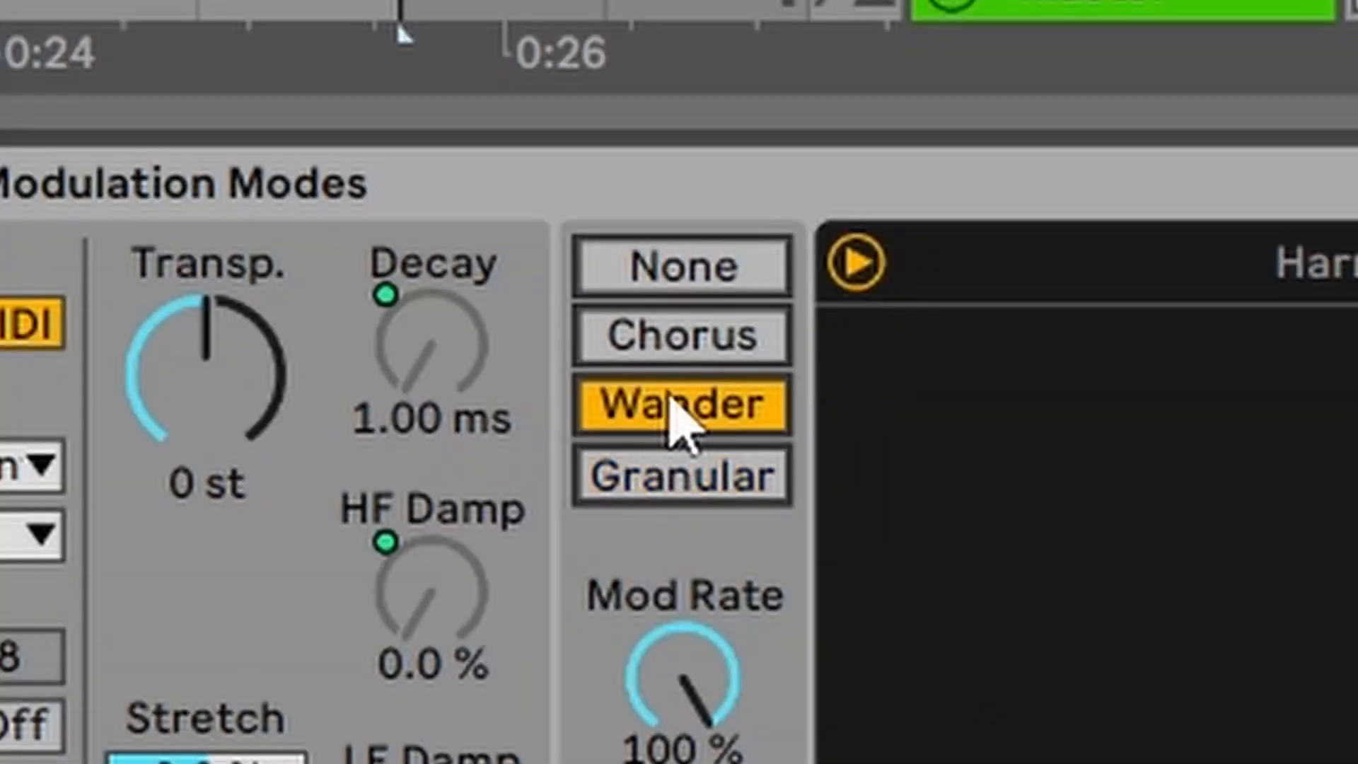
left_click(681, 338)
left_click(695, 272)
left_click(698, 472)
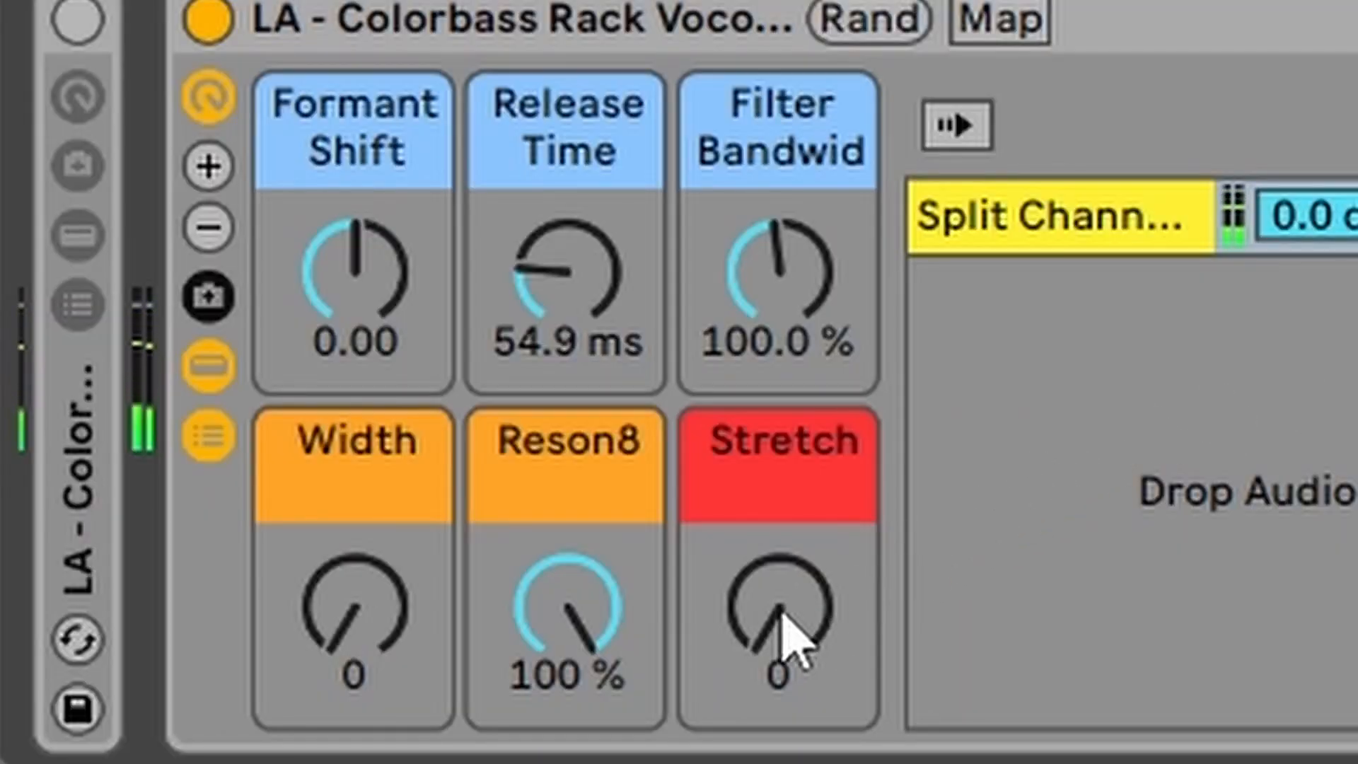
Step: Try out the Vocoder rack's Stretch macro at 12 and 73 during playback, return it to 0 and stop the loop
left_click_drag(785, 637, 785, 597)
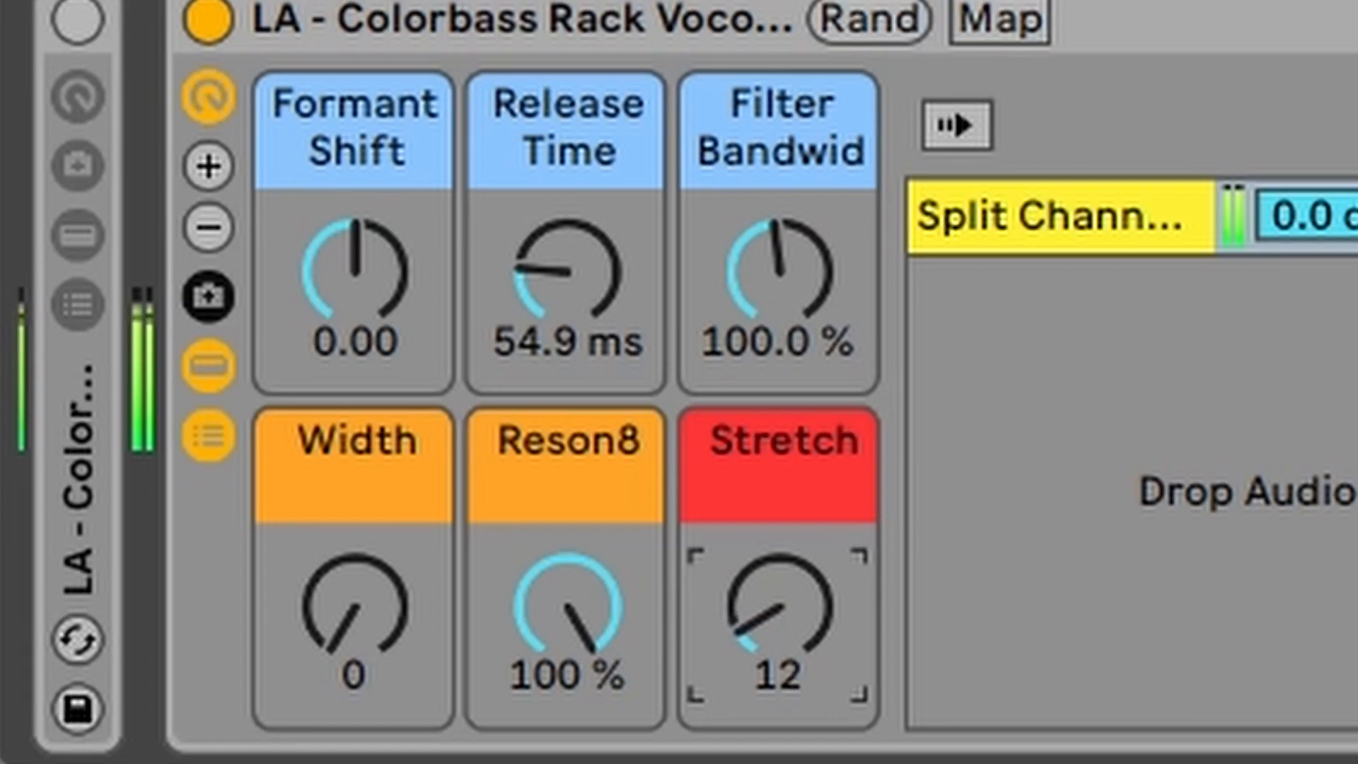
left_click_drag(773, 643, 773, 558)
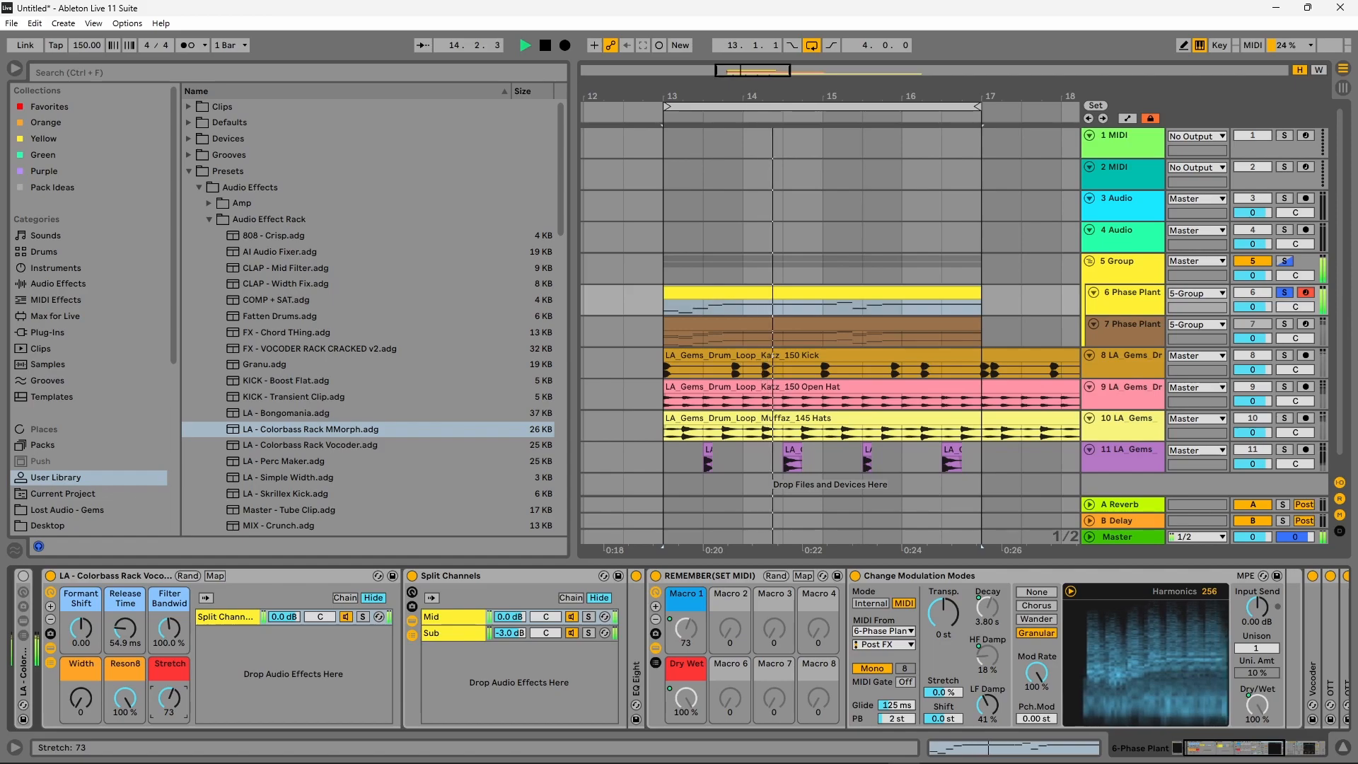
left_click_drag(169, 698, 169, 751)
key("space")
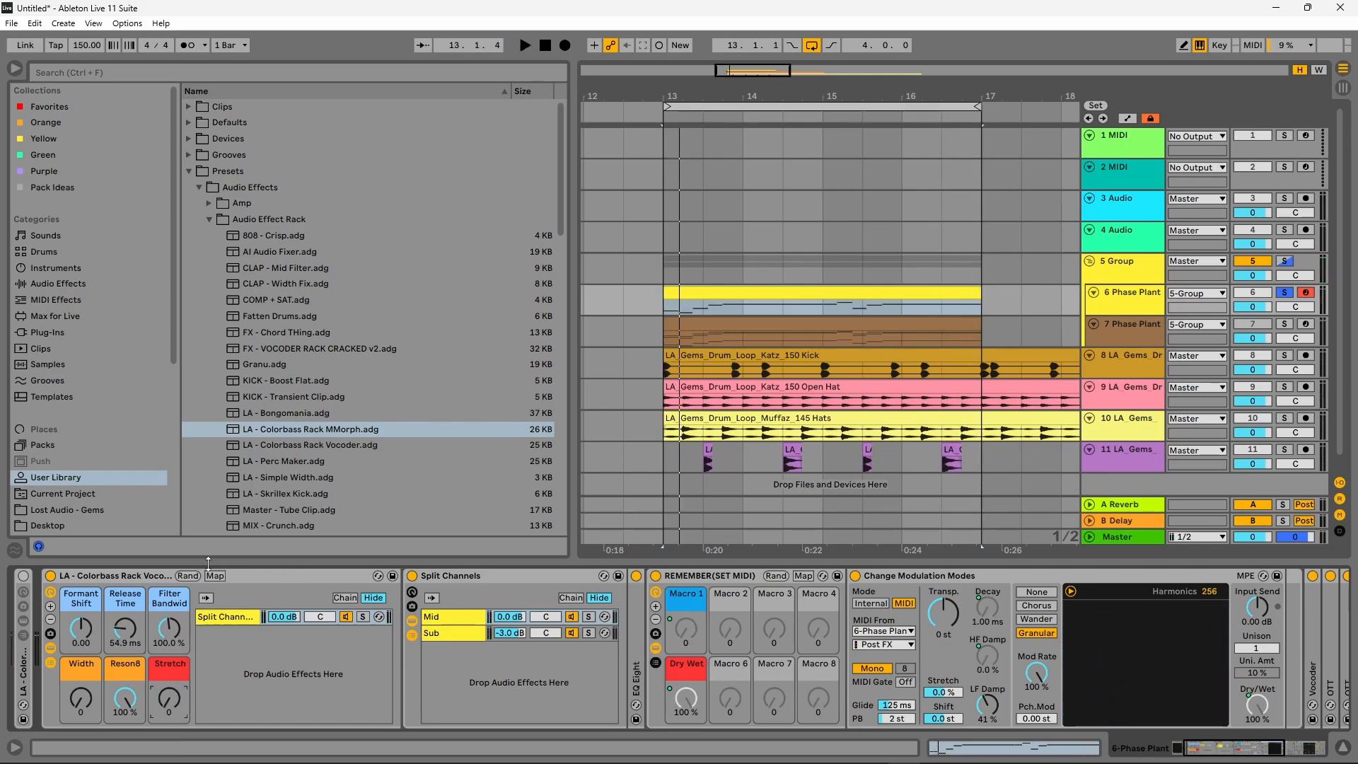
Step: Switch to the MMorph Colorbass rack, unfold it and try its Buffer Size macro at 0 and 127 during playback, returning it to 60
left_click_drag(1230, 748, 1182, 739)
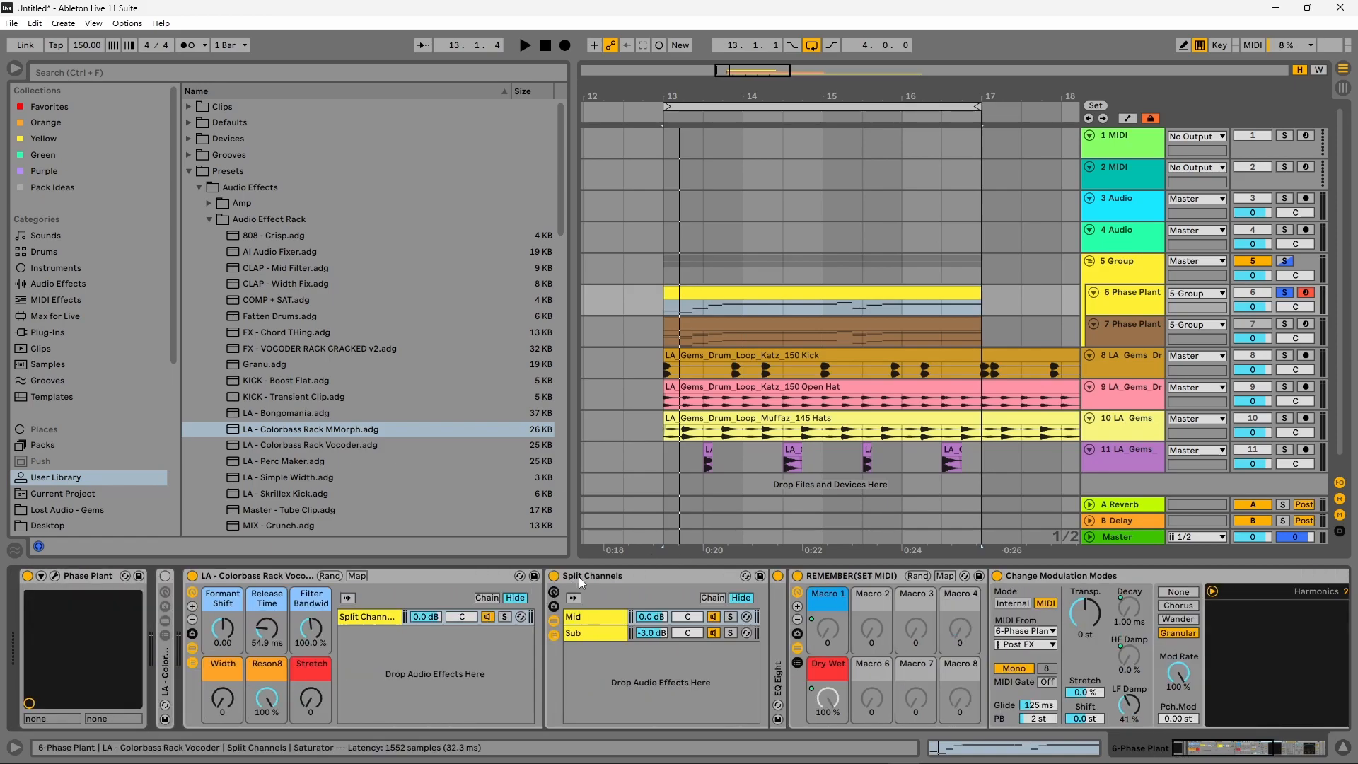
left_click(192, 577)
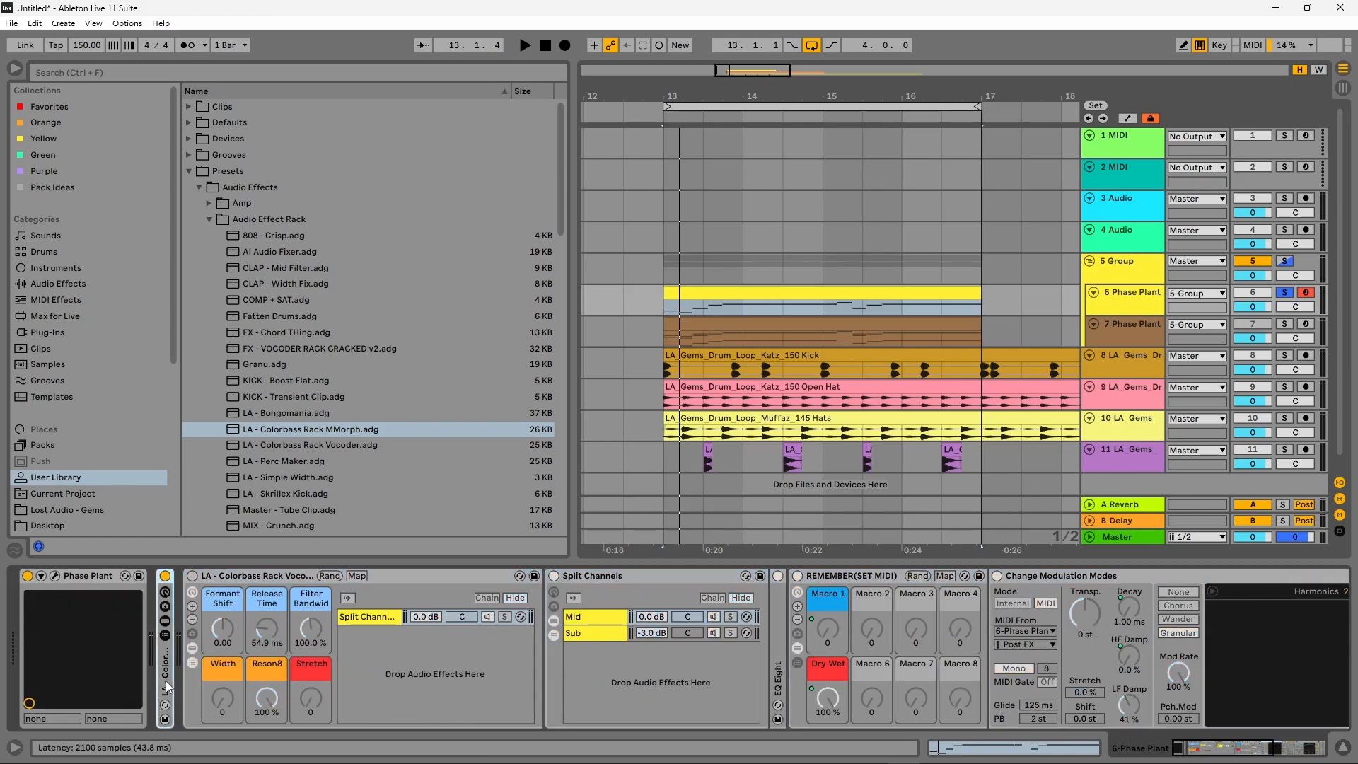
double_click(166, 680)
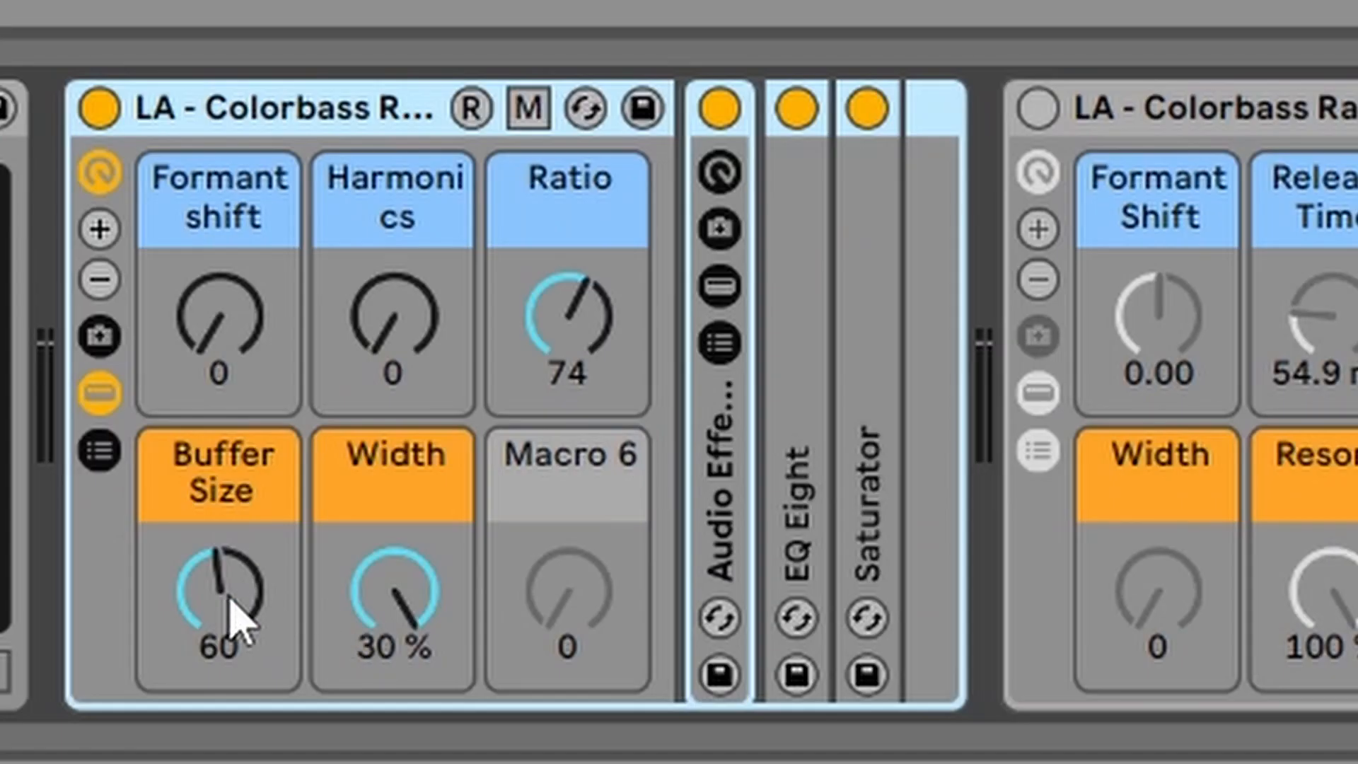
left_click(237, 620)
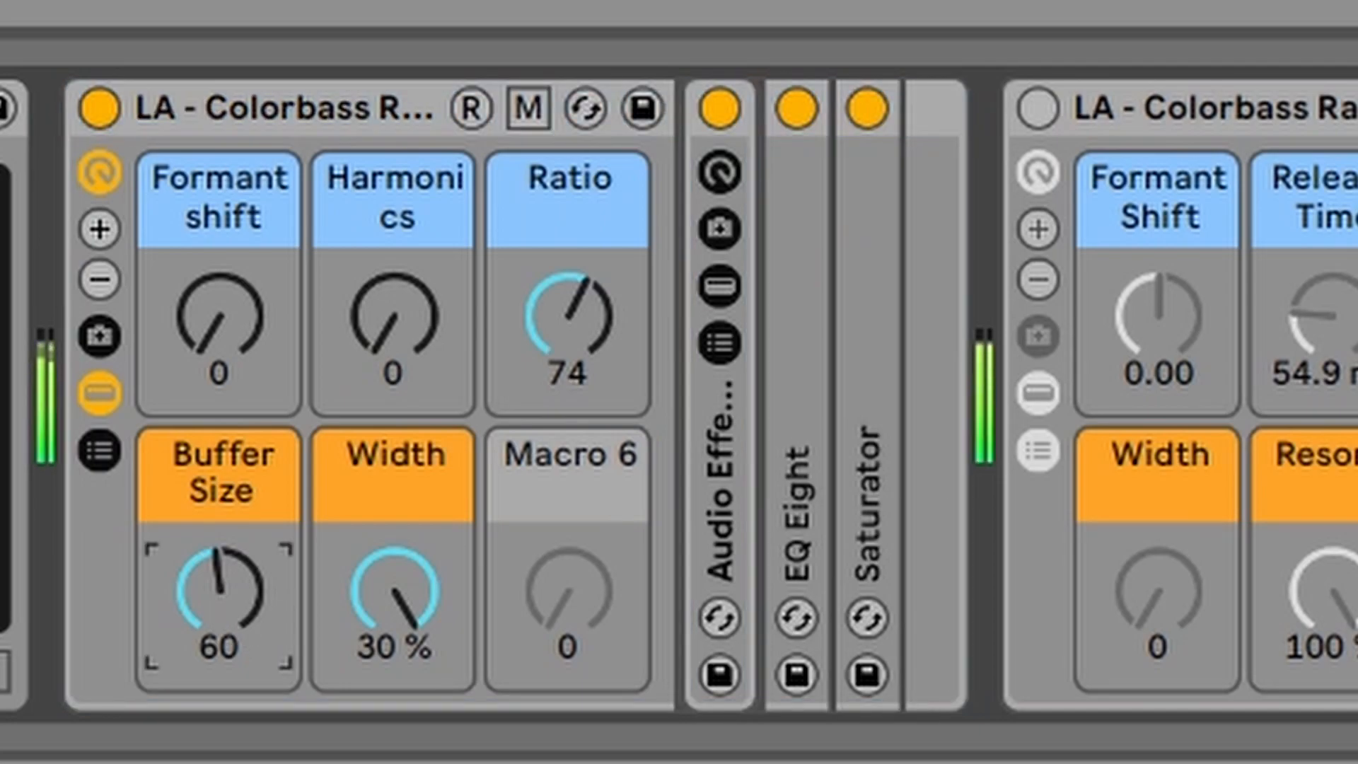
left_click_drag(234, 615, 233, 700)
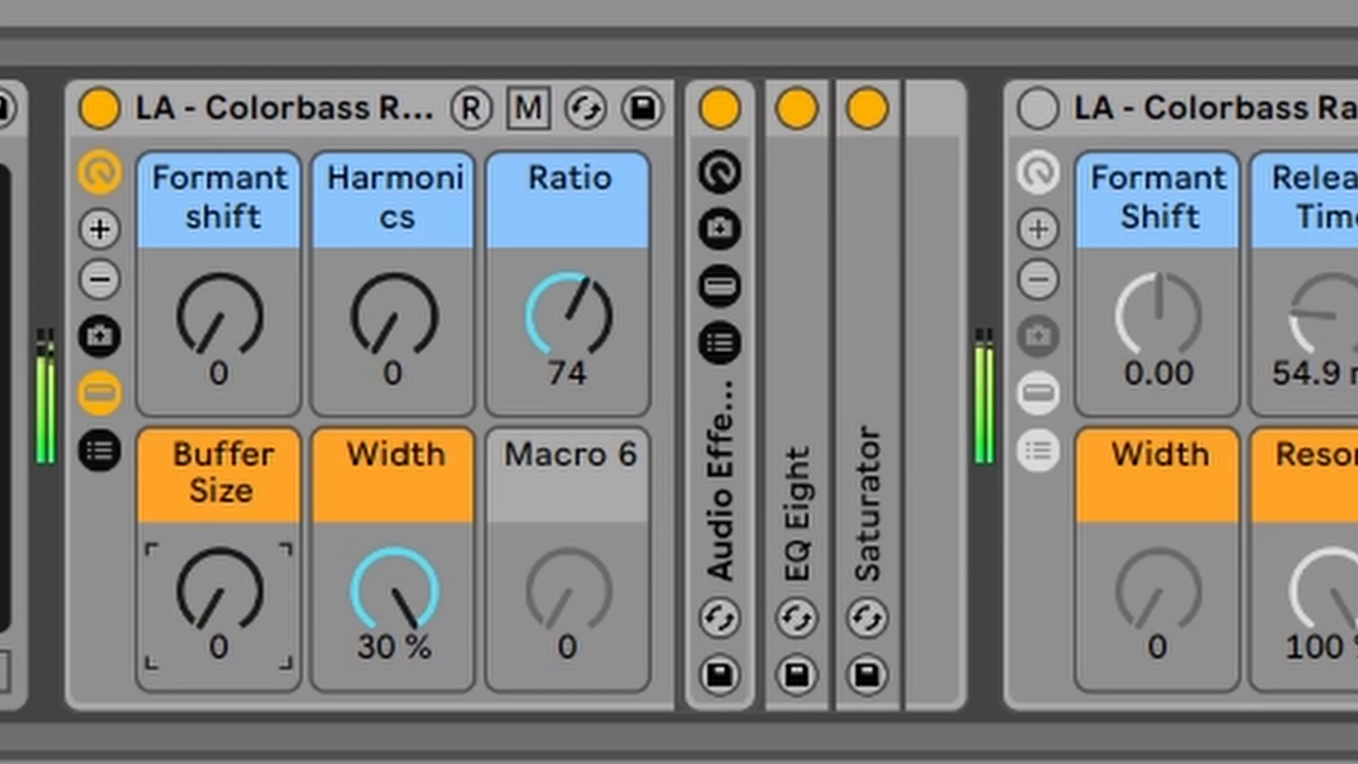
left_click_drag(219, 622, 226, 520)
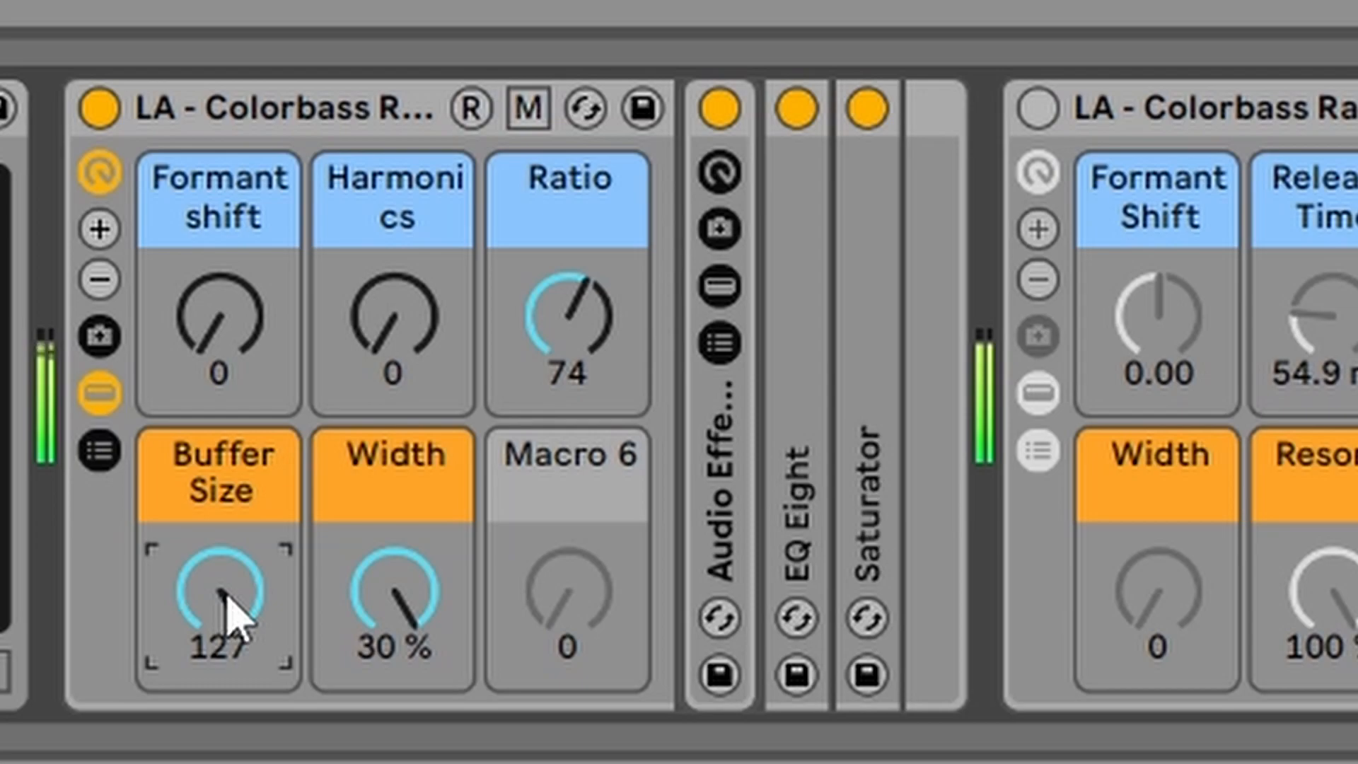
left_click_drag(226, 594, 226, 642)
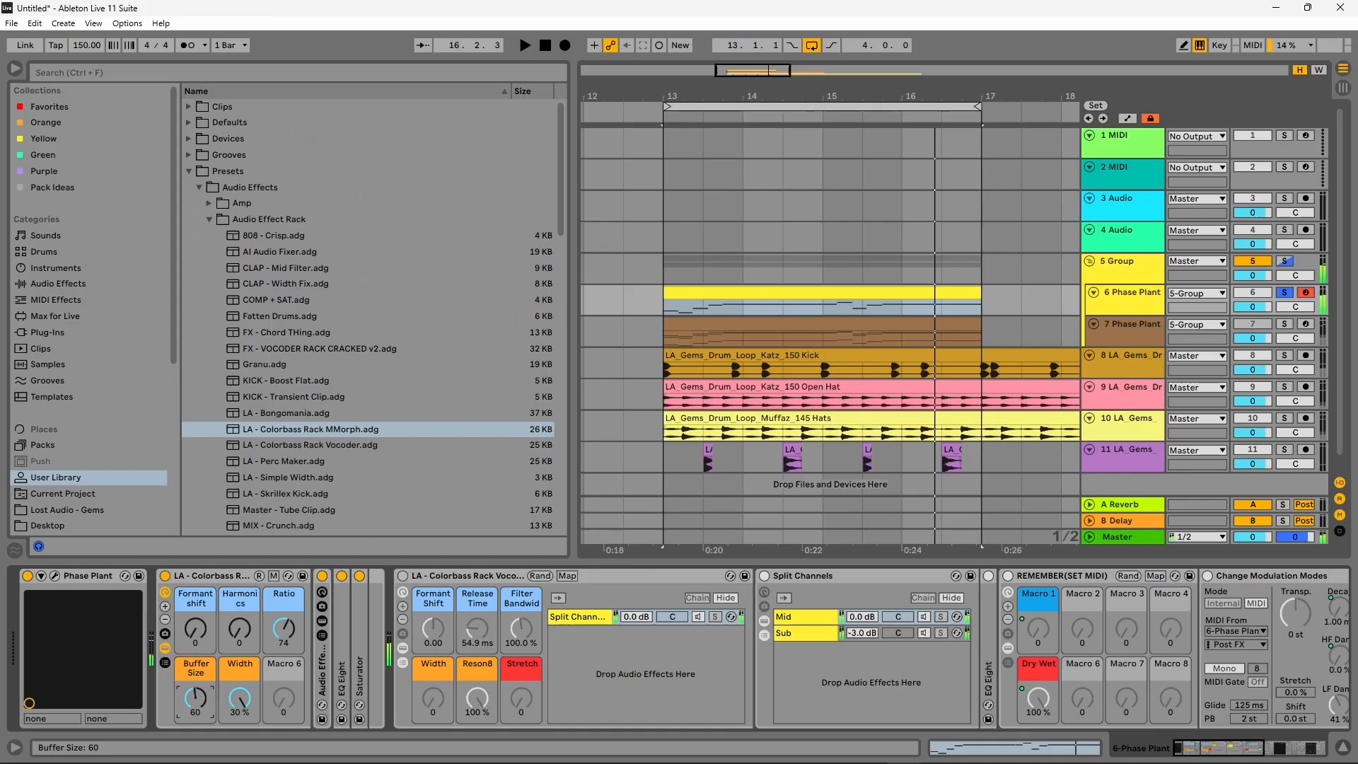
Step: Switch back to the Colorbass Rack Vocoder and raise its Stretch macro to 127 while the loop plays
double_click(214, 576)
left_click(207, 580)
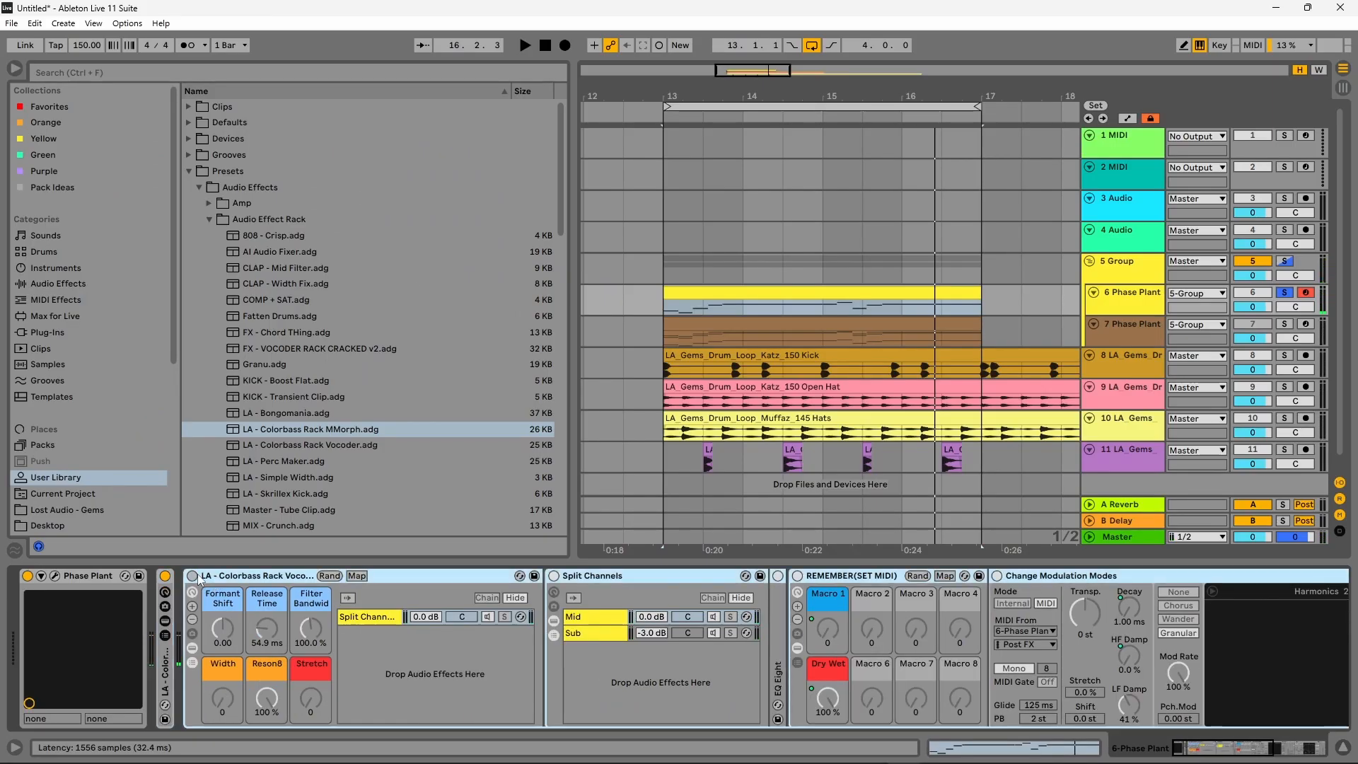
left_click(192, 576)
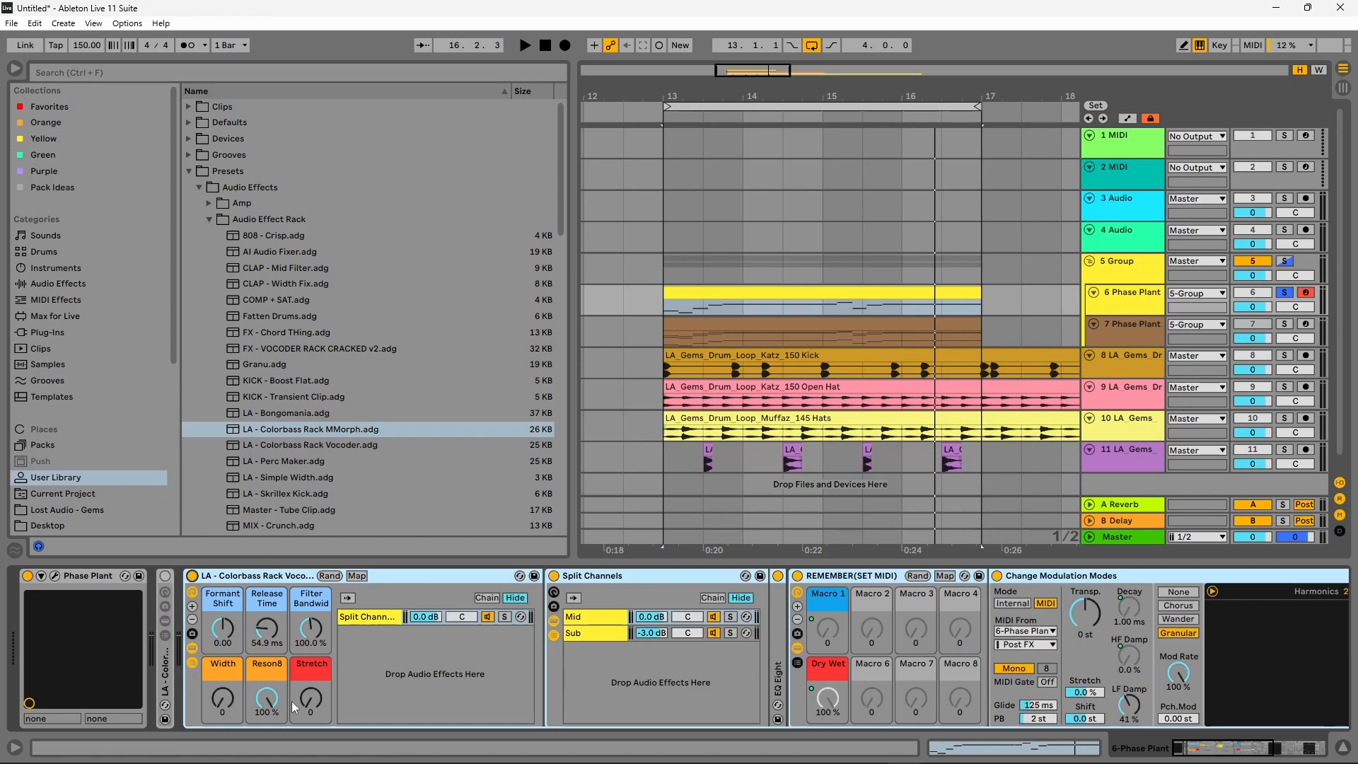
key("space")
left_click_drag(319, 699, 318, 639)
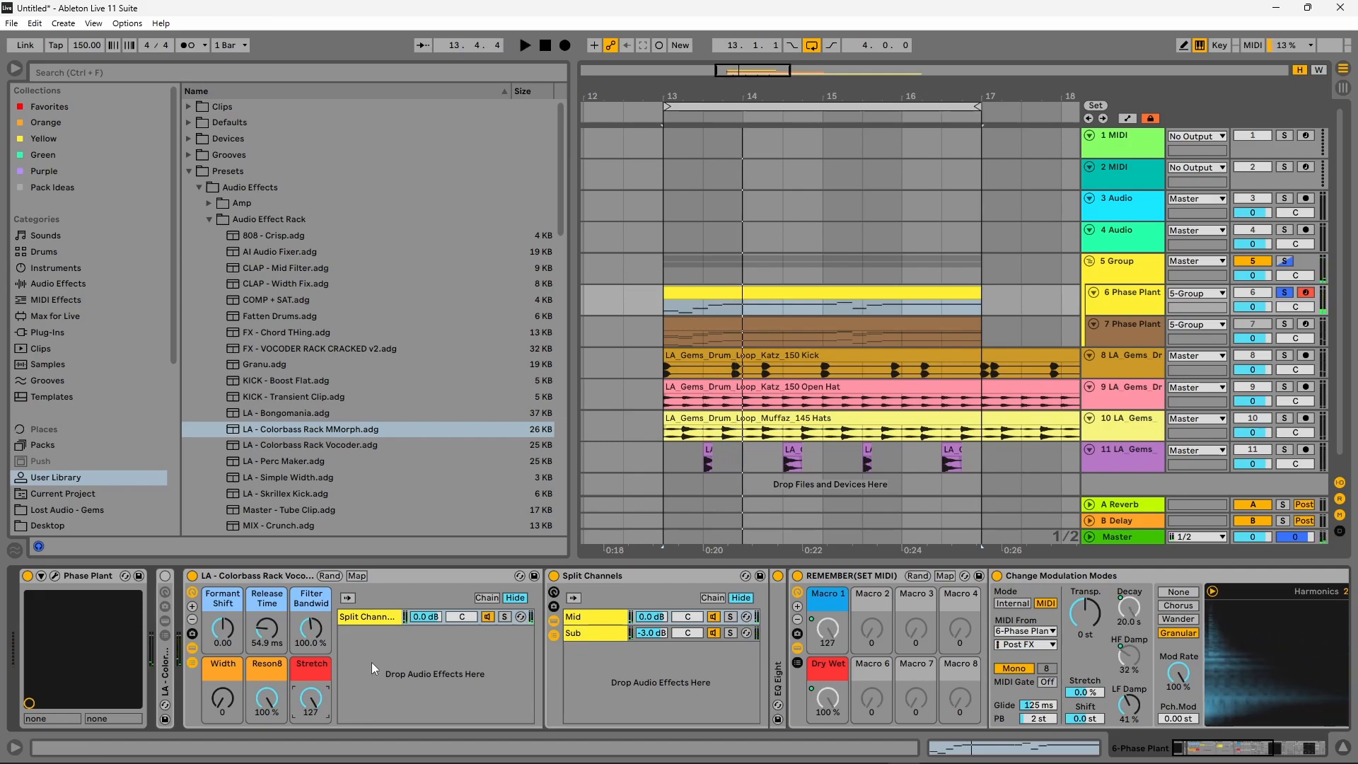
Step: Unfold the Vocoder in the Mid chain and briefly solo its carrier track 7 Phase Plant before soloing 6 Phase Plant again
double_click(859, 577)
double_click(617, 570)
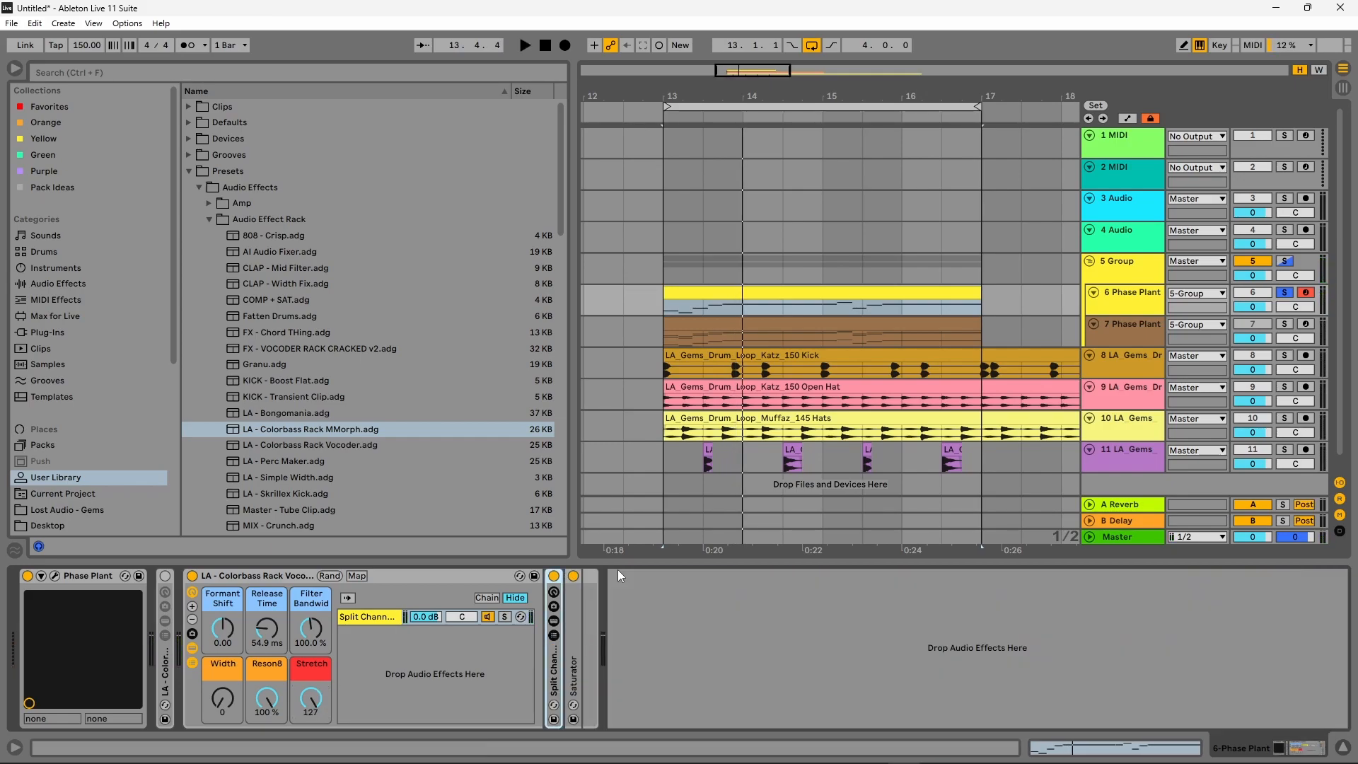
double_click(555, 674)
double_click(817, 672)
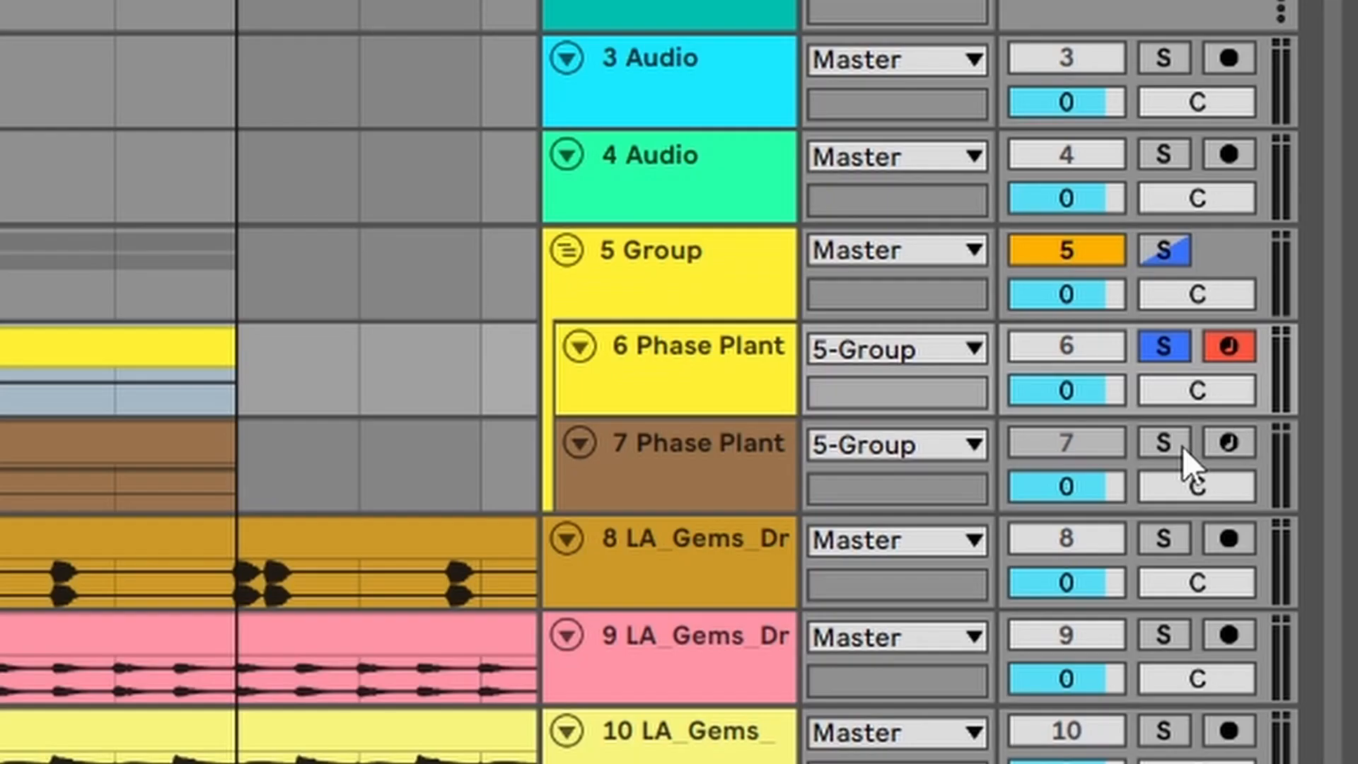
left_click(1284, 324)
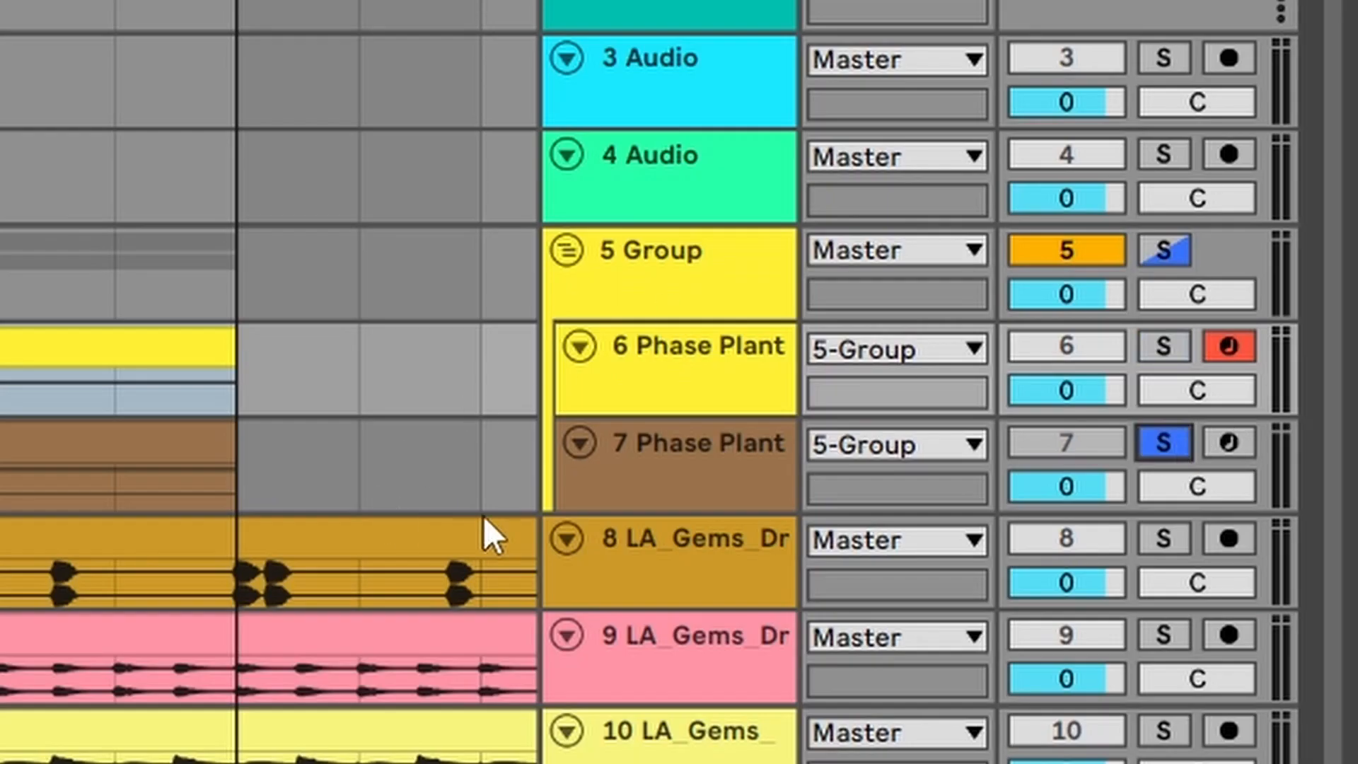
left_click(1159, 348)
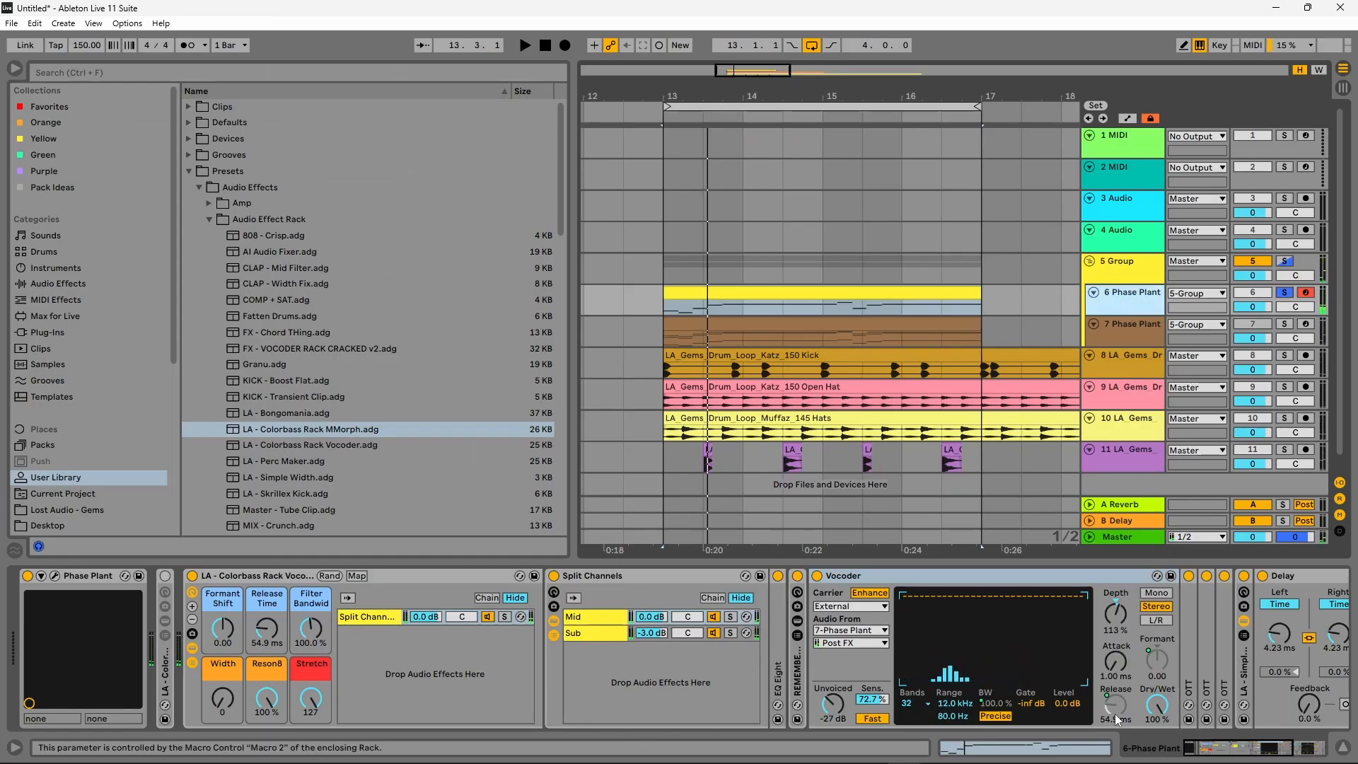
Step: Lower the Filter Bandwidth macro to 75.8 % during playback and fold the Vocoder
mouse_move(310, 629)
left_mouse_down()
mouse_move(310, 662)
mouse_move(314, 633)
left_mouse_up()
key("space")
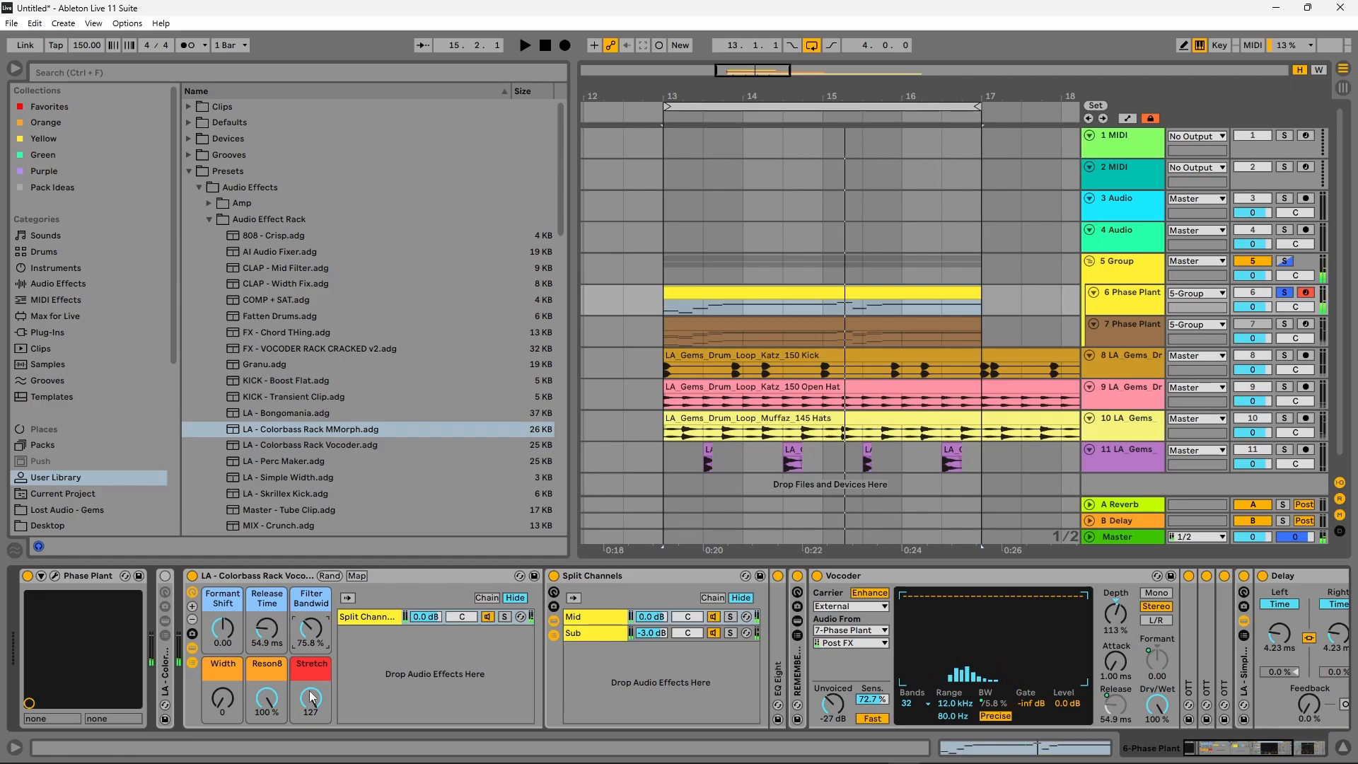
double_click(1066, 571)
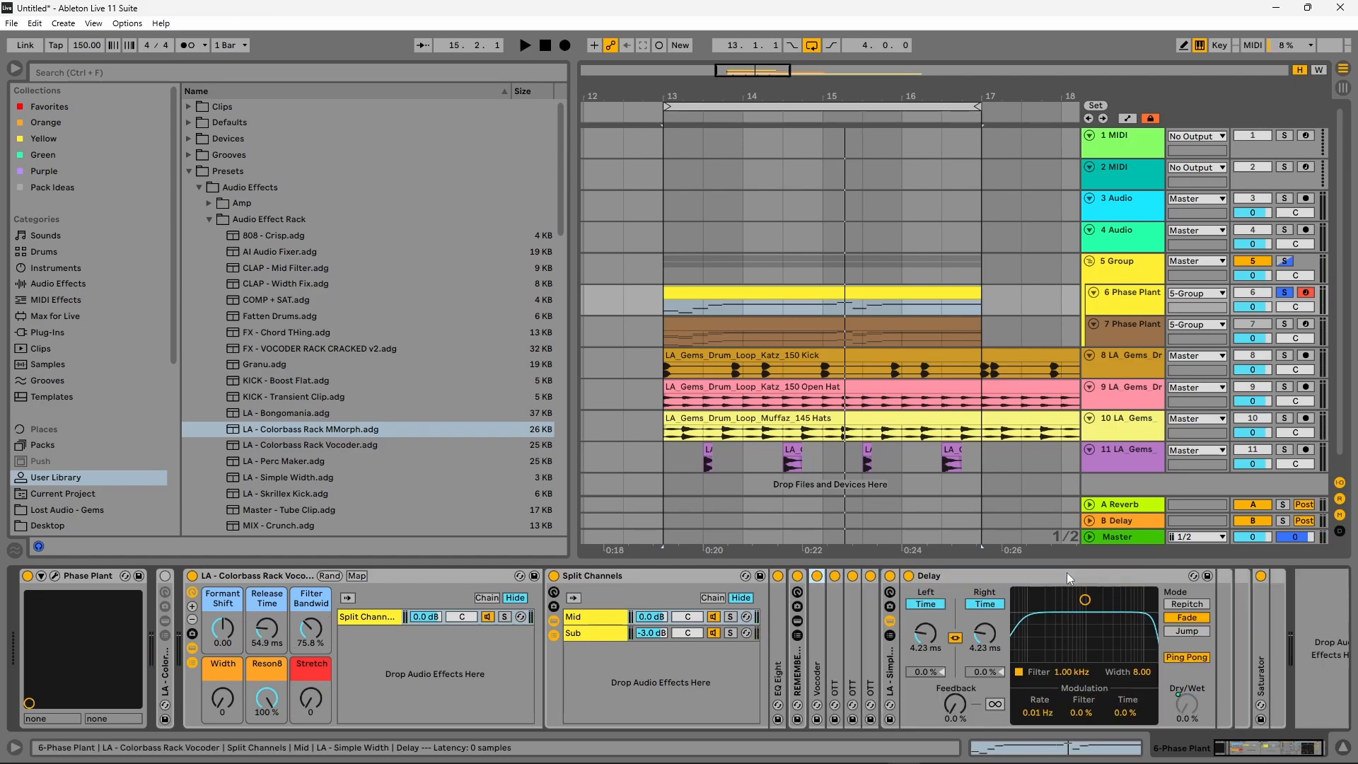
Step: Fold the Delay and inspect the last OTT of the Mid chain, folding it again
double_click(1067, 574)
double_click(911, 658)
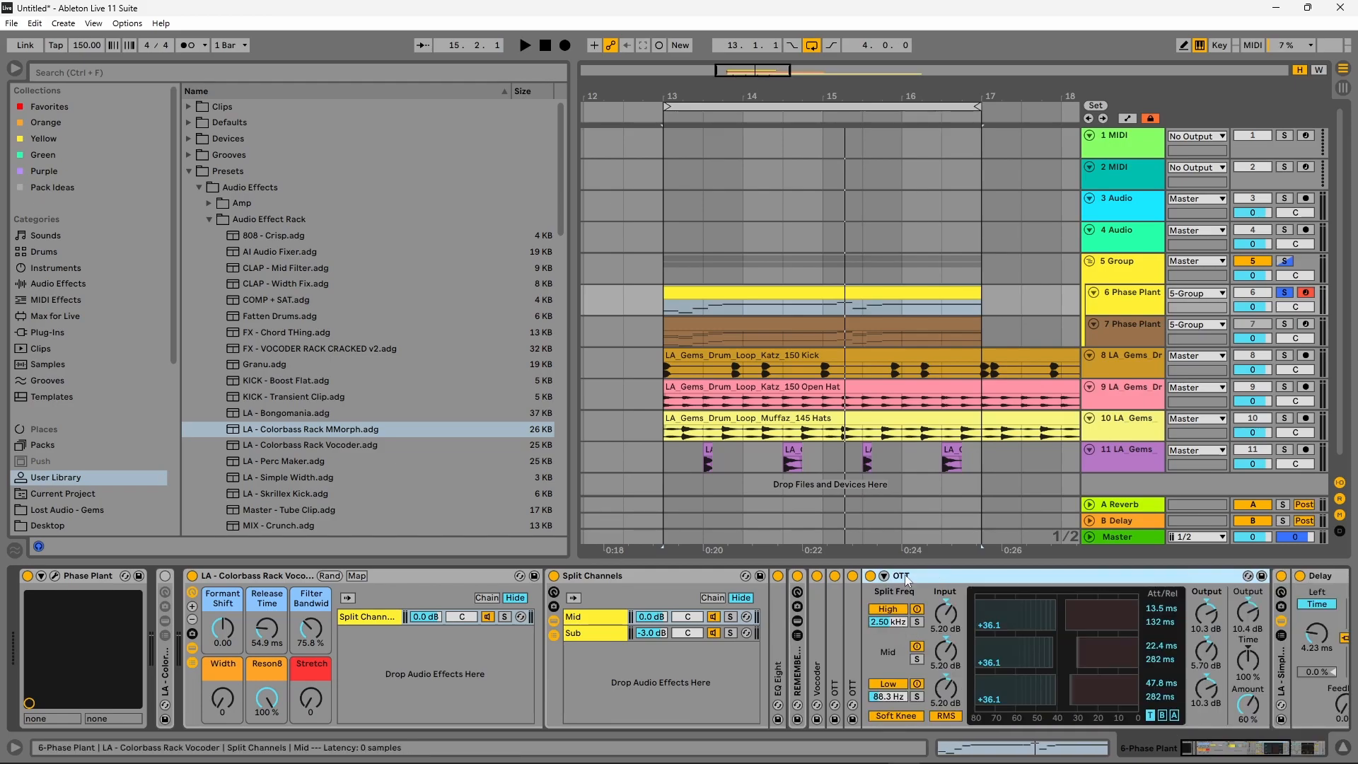
double_click(905, 574)
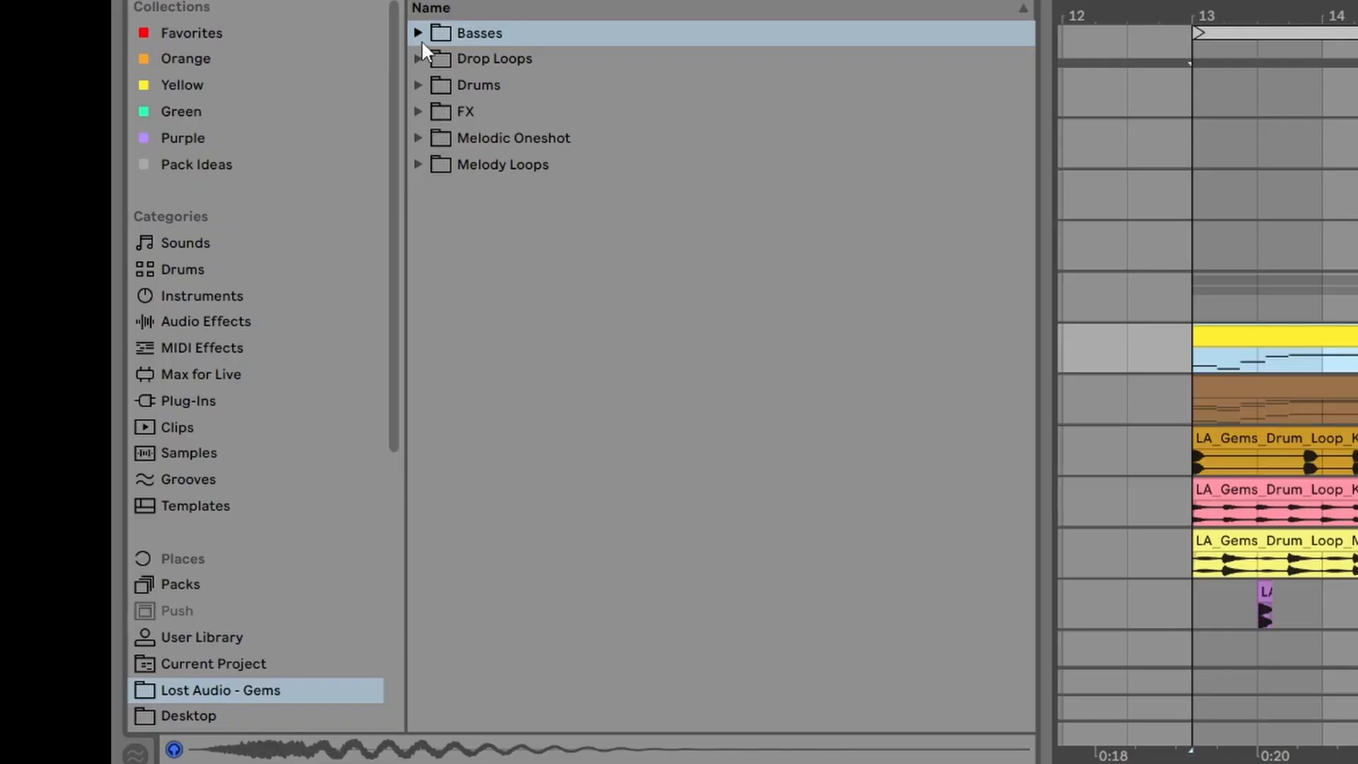
Step: Look through the Basses folder of the Lost Audio - Gems library and expand the Drop Loops folder
left_click(417, 33)
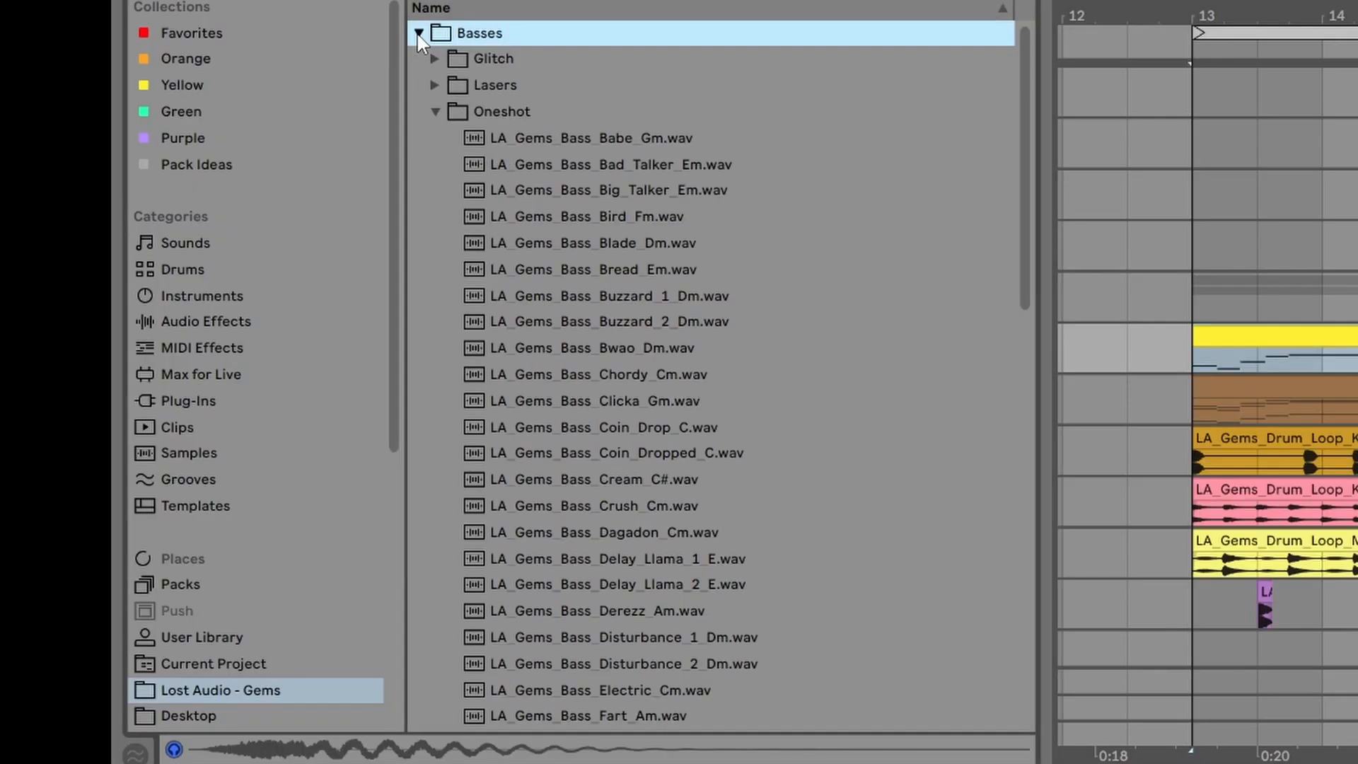
left_click(435, 112)
left_click(427, 139)
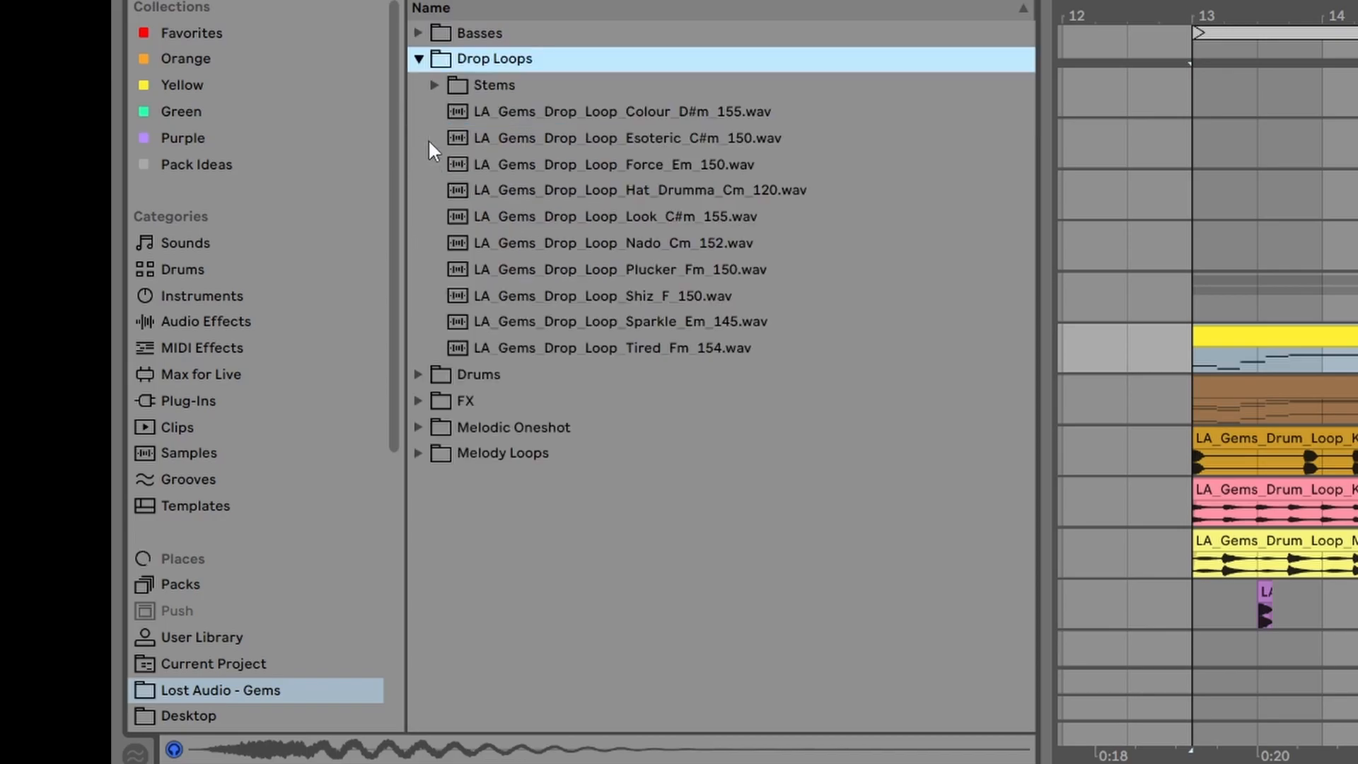
Step: Preview the Colour, Esoteric, Tired and Plucker drop loops
left_click(568, 111)
left_click(571, 139)
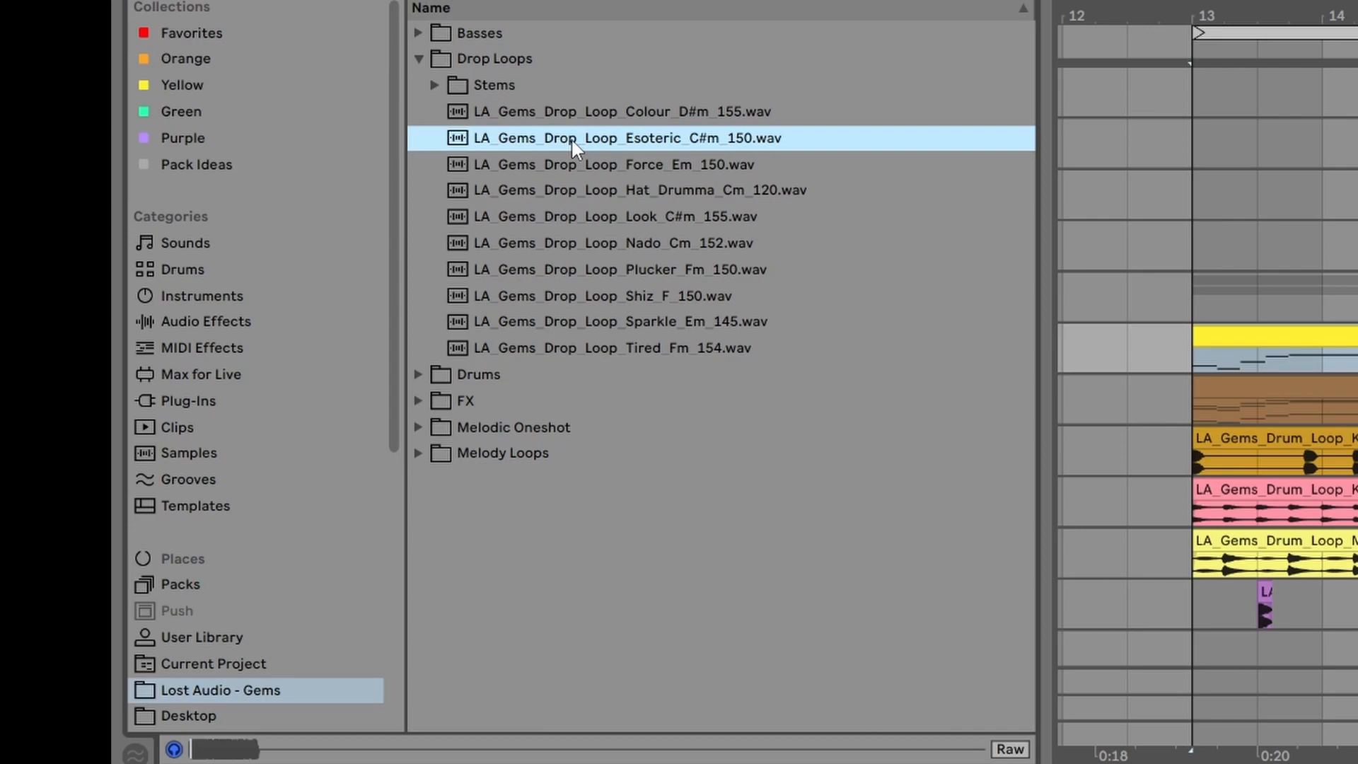
left_click(605, 345)
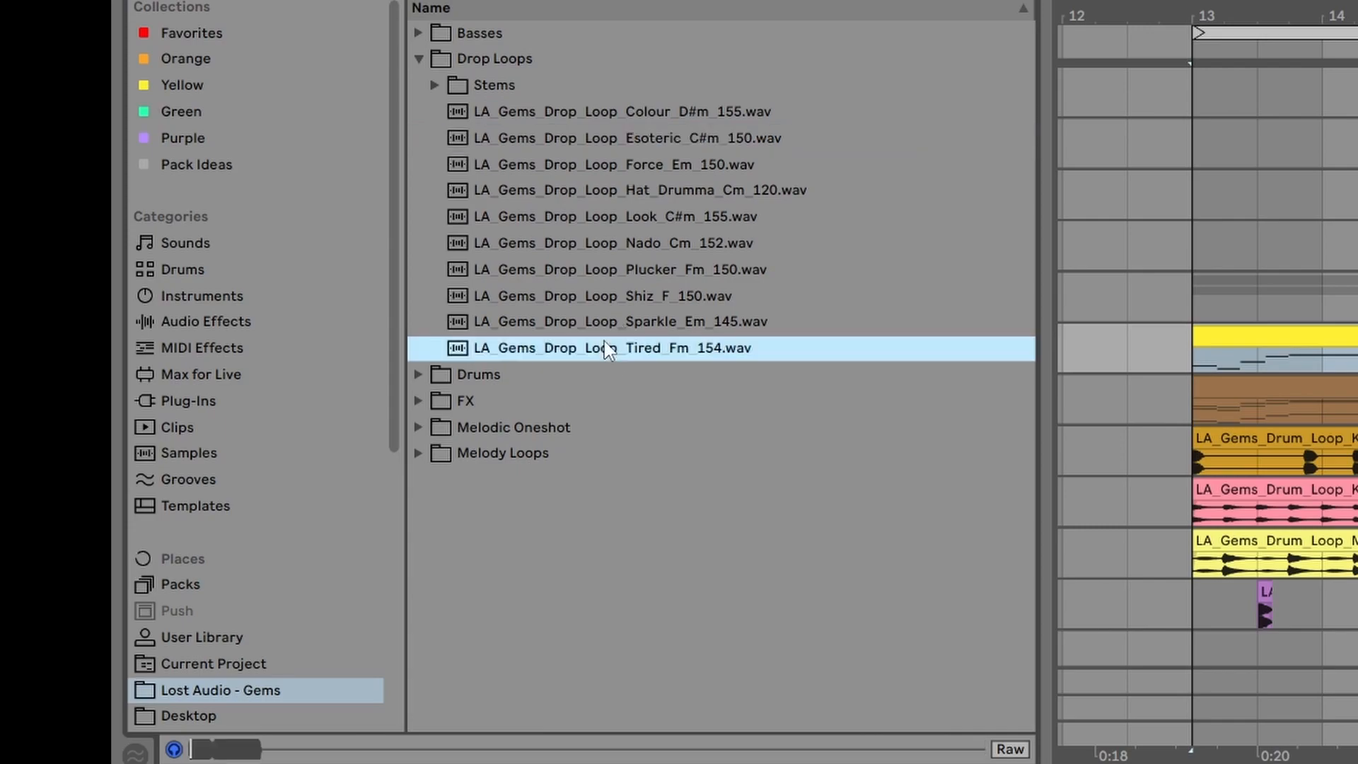
left_click(596, 268)
left_click(1165, 407)
Step: Look through the Drum Loops inside the Drums folder and expand Drum Oneshots
left_click(426, 375)
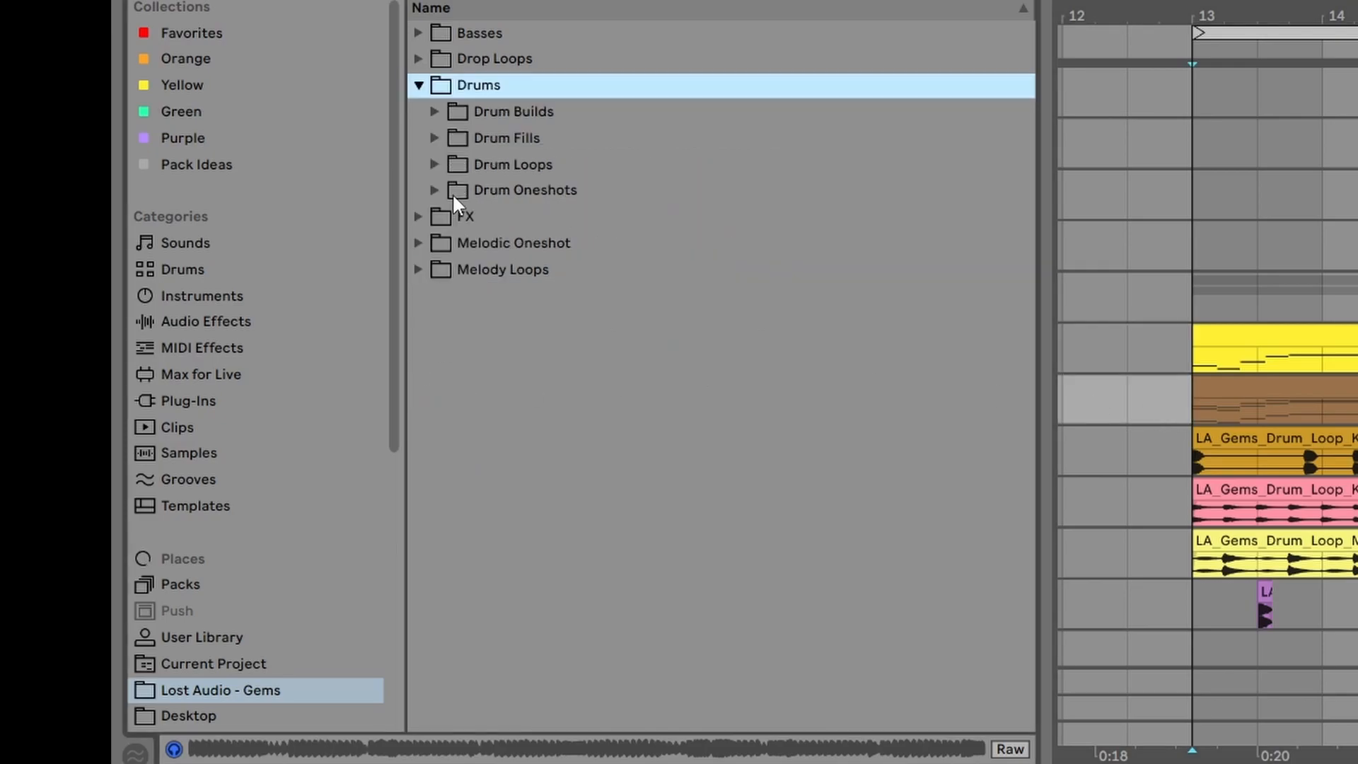
left_click(448, 167)
left_click(437, 427)
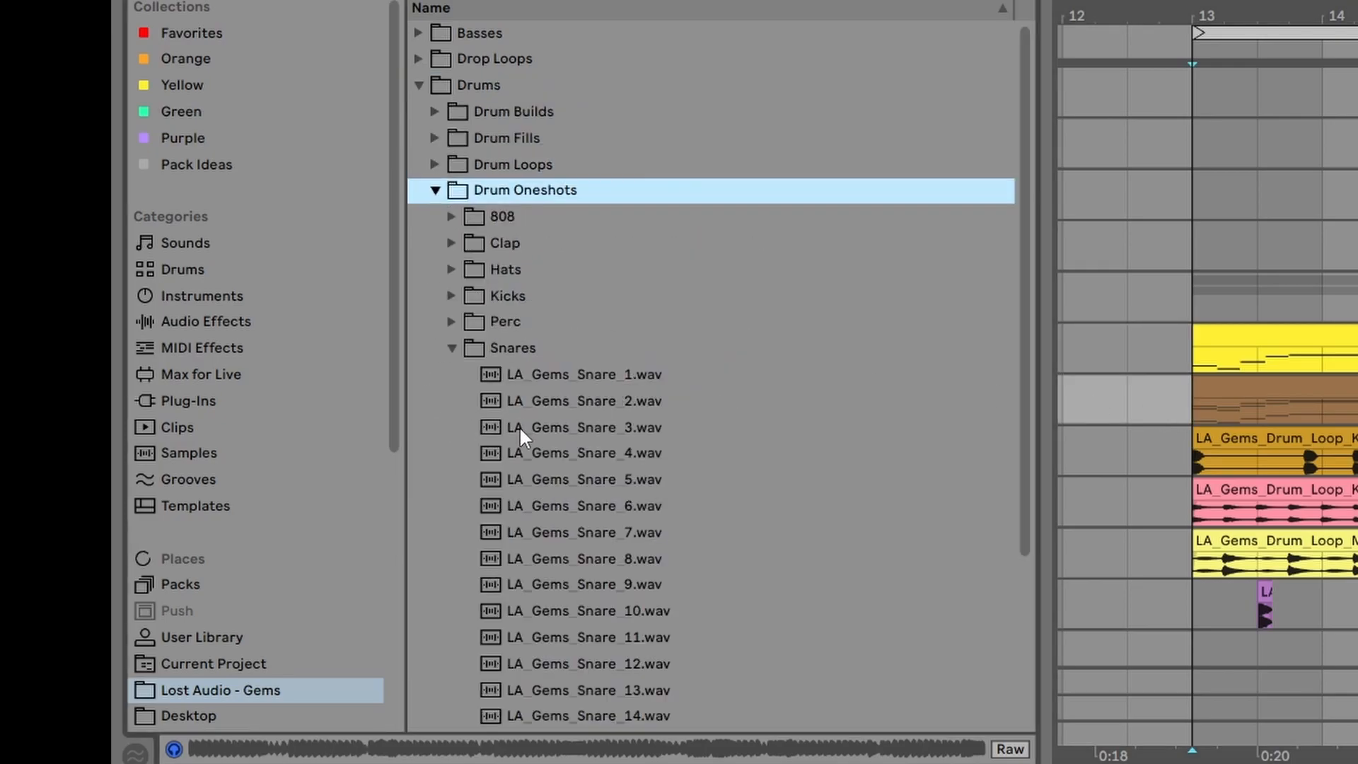
Step: Preview the snare one-shots 19, 20, 10 and 3 in the Snares folder
scroll(519, 431, "down", 5)
left_click(626, 628)
left_click(627, 651)
left_click(628, 390)
left_click(631, 208)
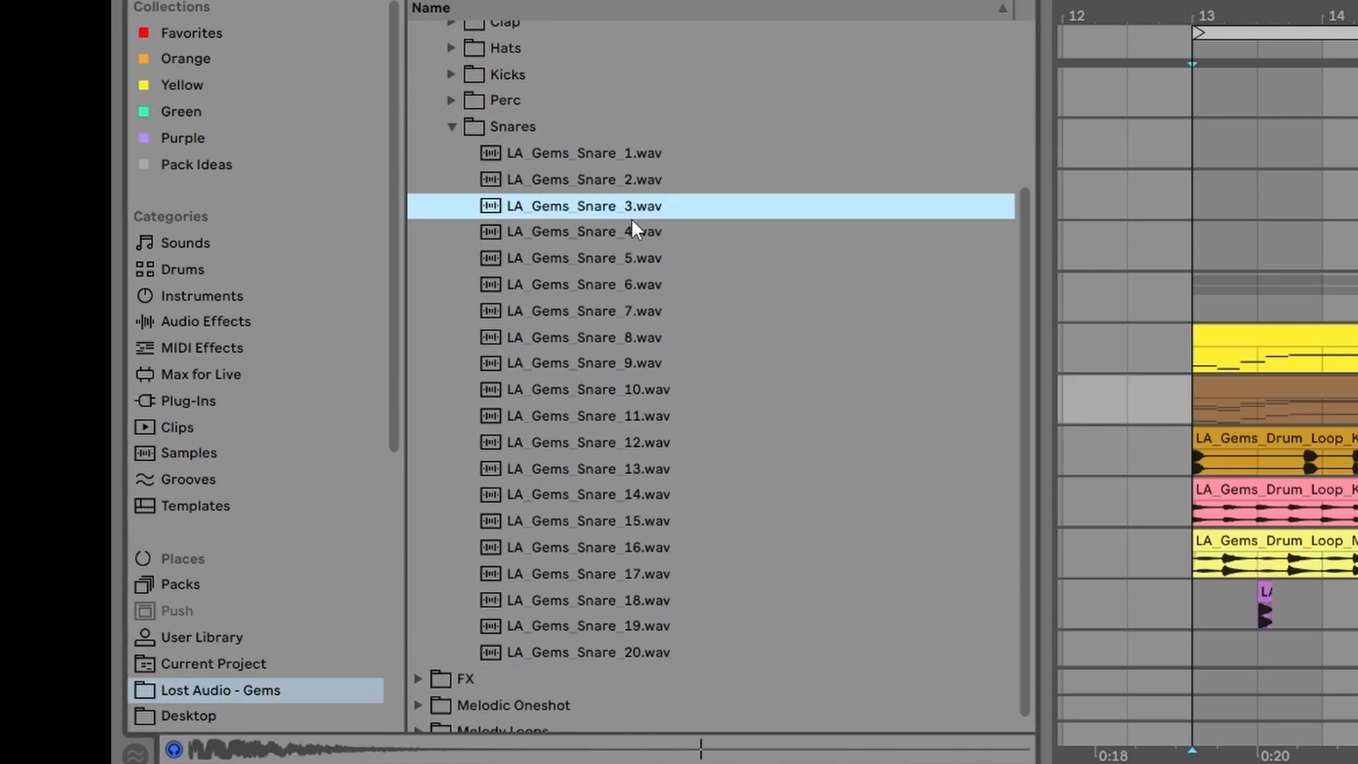
Step: Expand the 808 folder and preview several of the drum one-shots
scroll(601, 220, "up", 5)
left_click(454, 214)
left_click(714, 556)
scroll(728, 549, "down", 5)
scroll(727, 548, "down", 3)
left_click(713, 570)
left_click(667, 596)
Step: Return to the Drum Loops folder, preview the Nuke_120 loop and expand the Stems folder
scroll(569, 275, "up", 5)
key("Up")
key("Up")
left_click(432, 86)
key("Down")
key("Down")
left_click(682, 343)
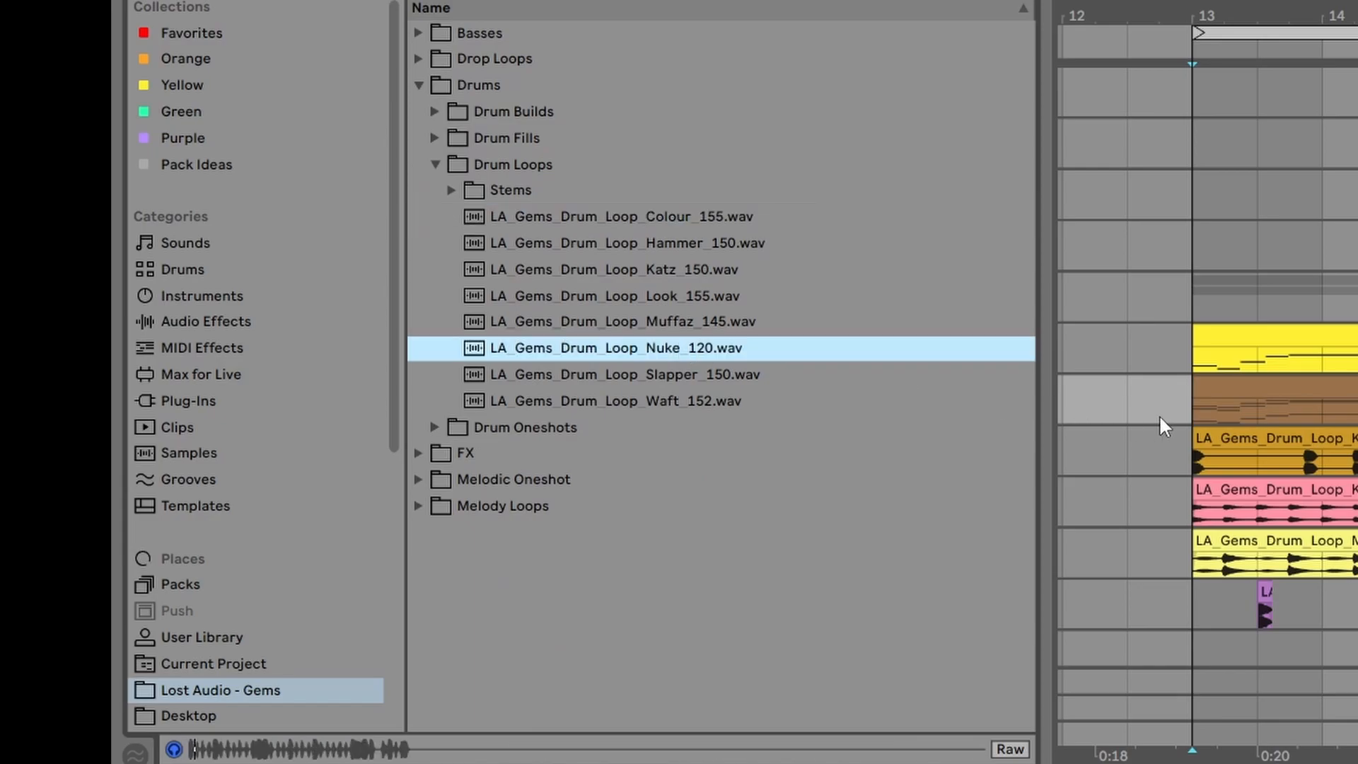
left_click(1160, 414)
left_click(450, 189)
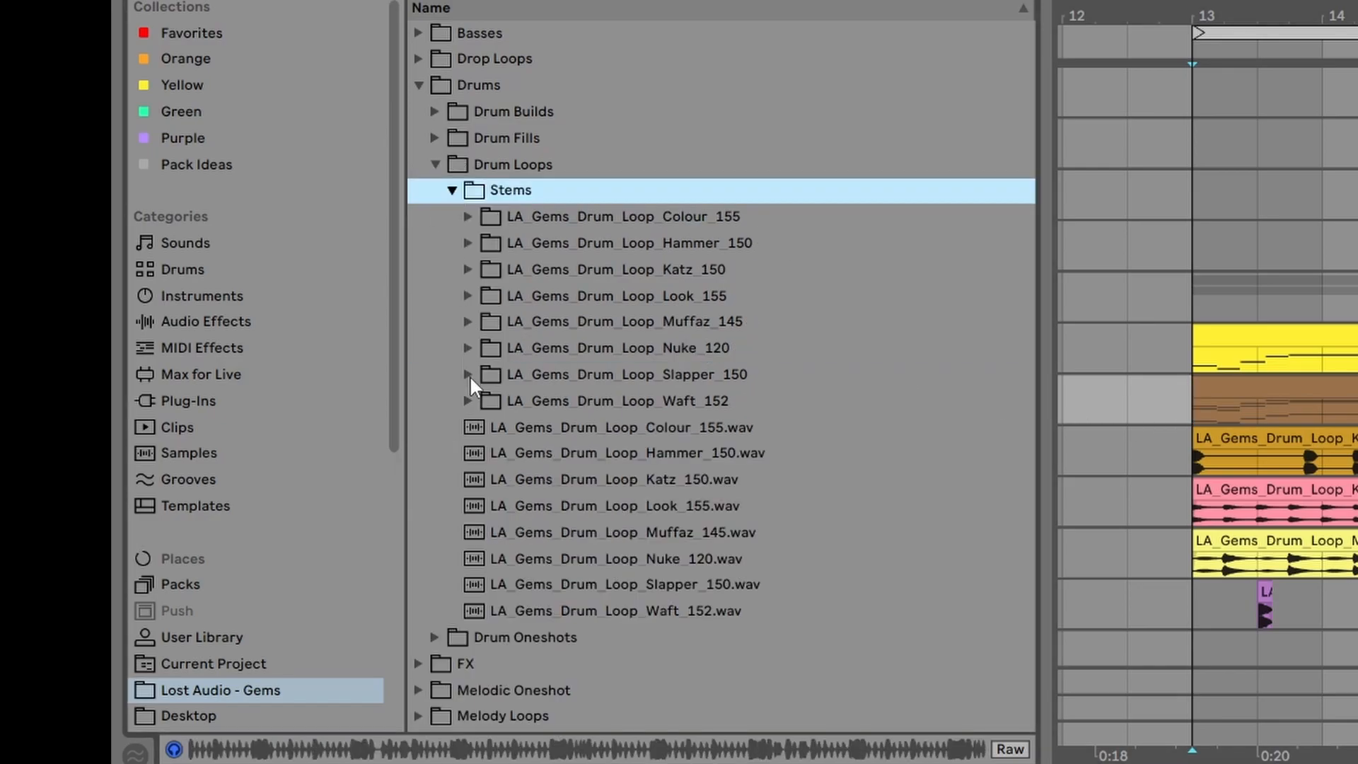
Step: Fold the Drums folder, expand Melody Loops and look inside its STEMS + MIDI folder
left_click(418, 85)
left_click(418, 164)
key("Down")
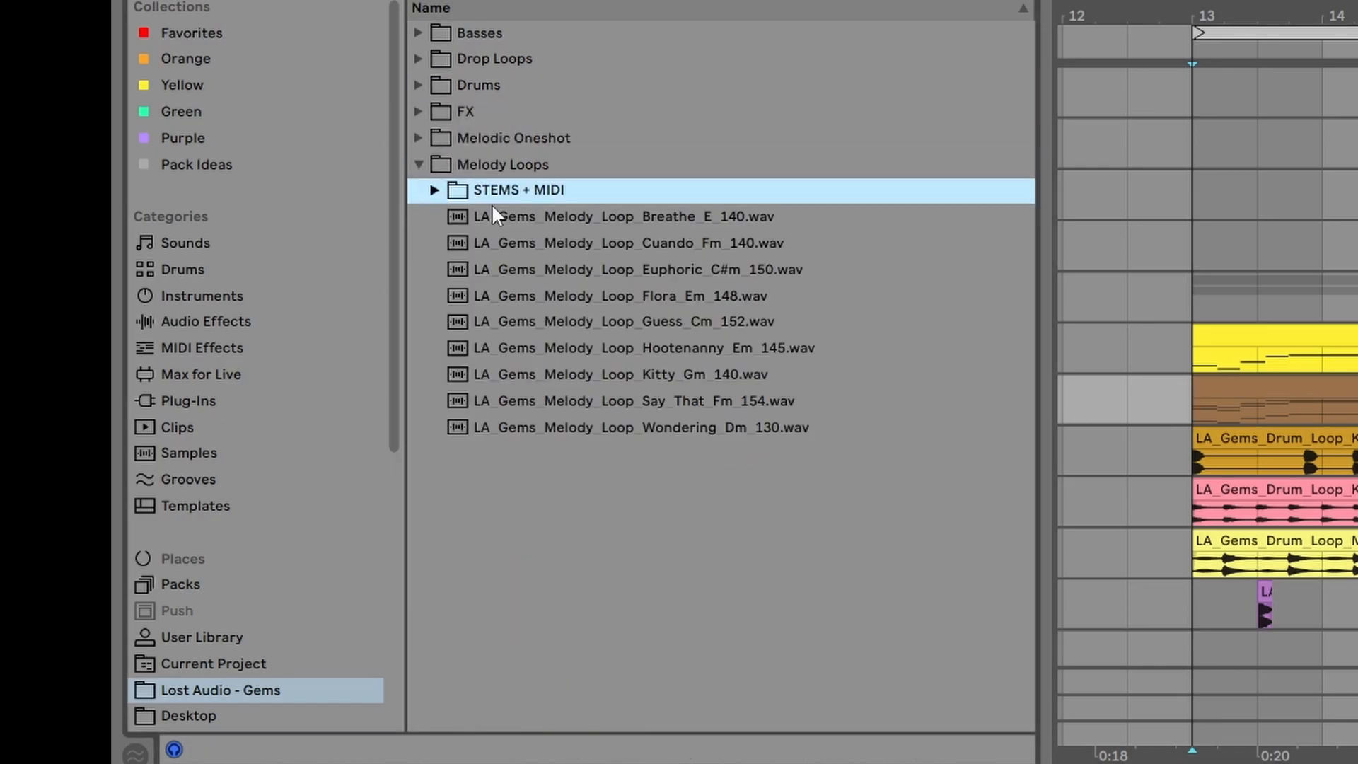
left_click(434, 189)
left_click(451, 216)
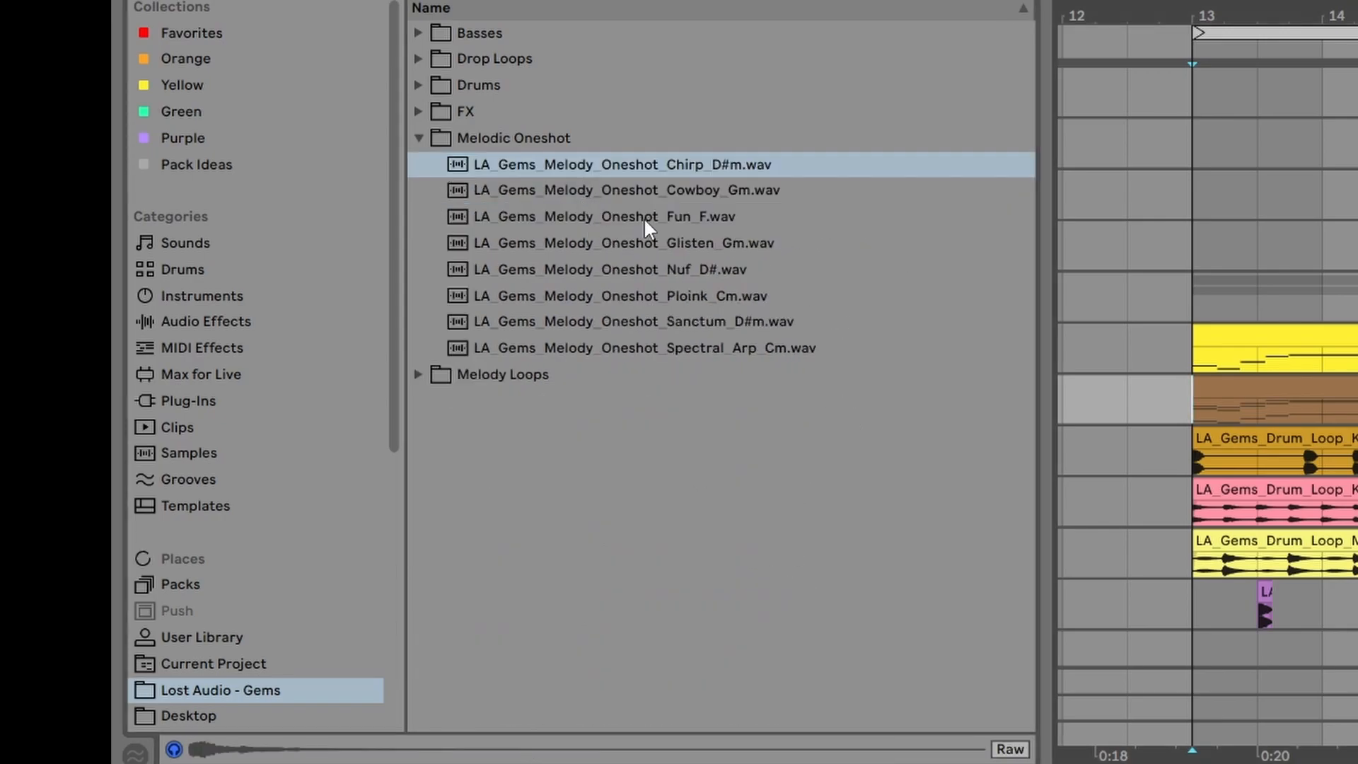
Step: Preview the melodic one-shots from Fun_F through Spectral_Arp_Cm and stop the preview
left_click(643, 217)
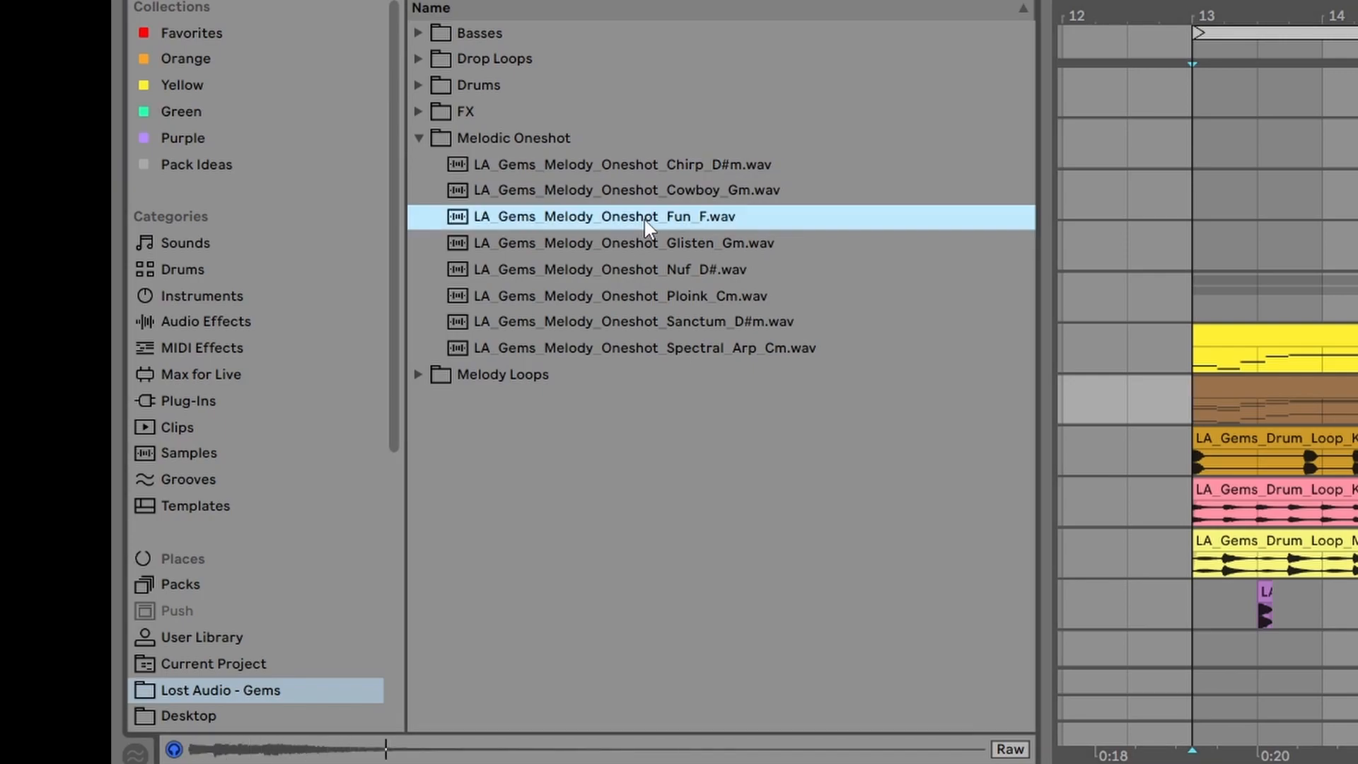
key("Down")
key("Down")
key("Down")
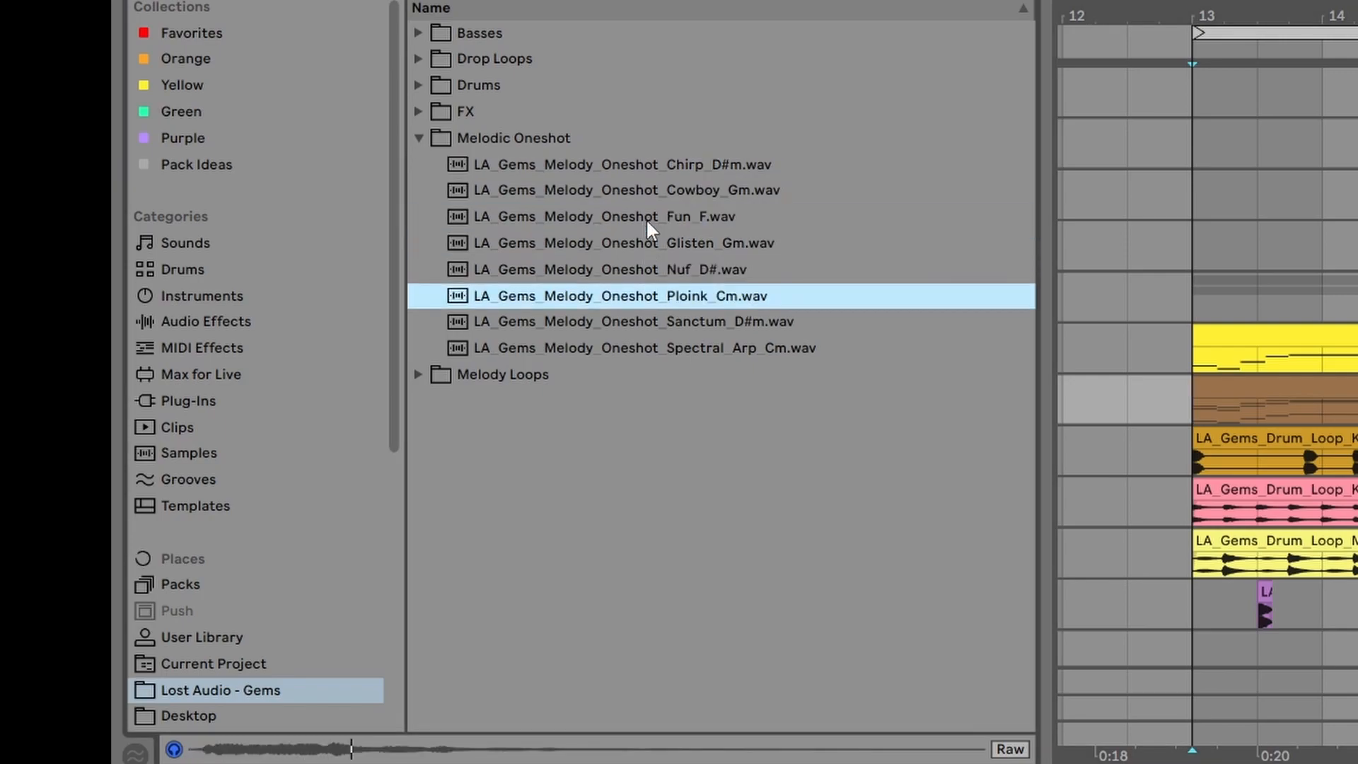
key("Down")
key("Down")
left_click(1189, 410)
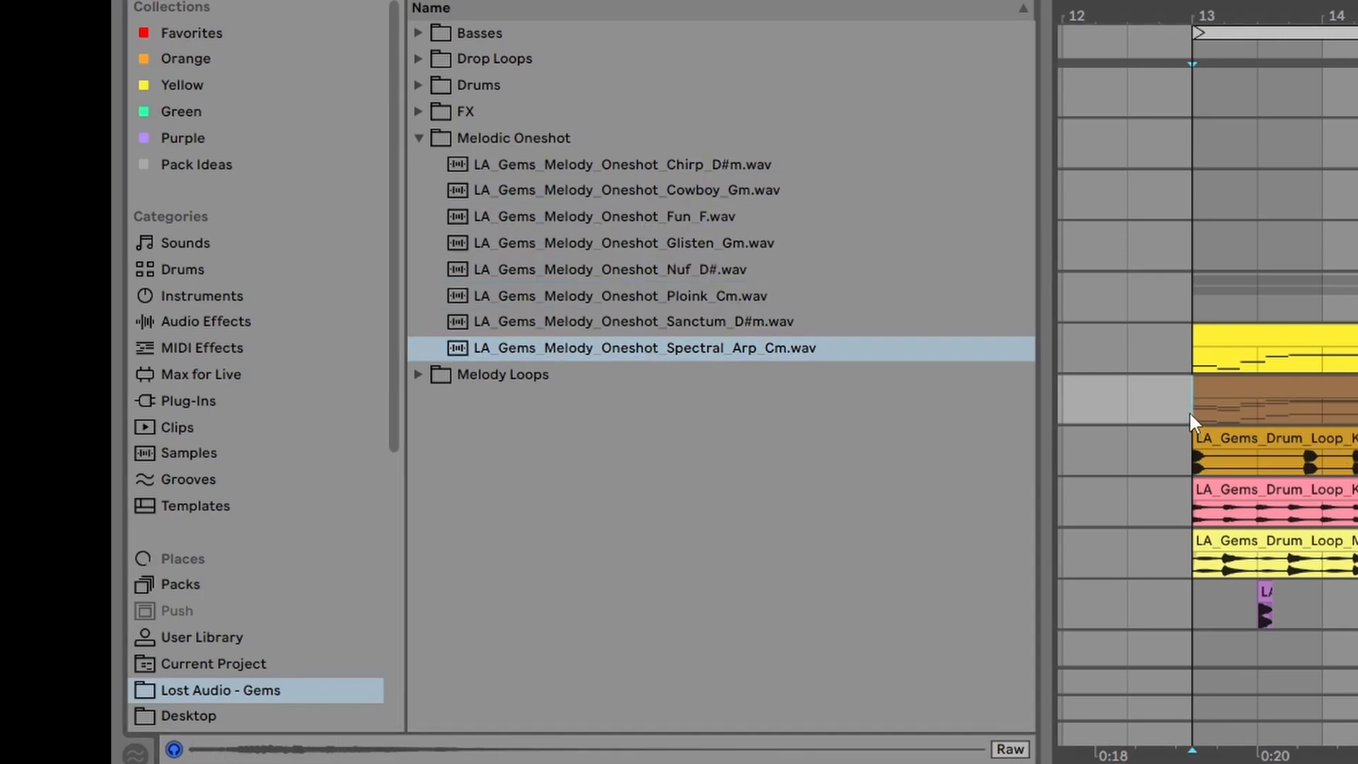
Step: Expand the FX folder, preview the BFX_1_G sample and open the Downshifter folder
left_click(418, 112)
left_click(437, 140)
key("Down")
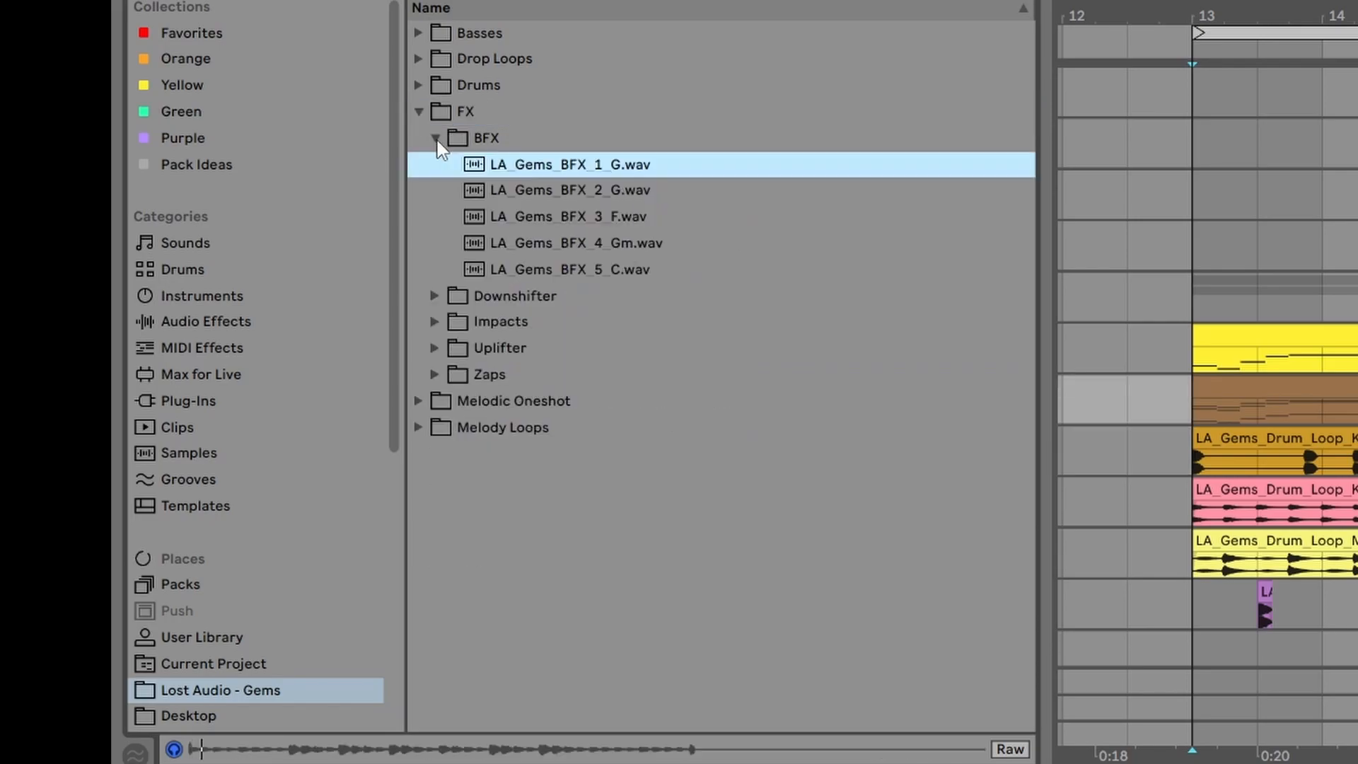
left_click(439, 272)
left_click(440, 293)
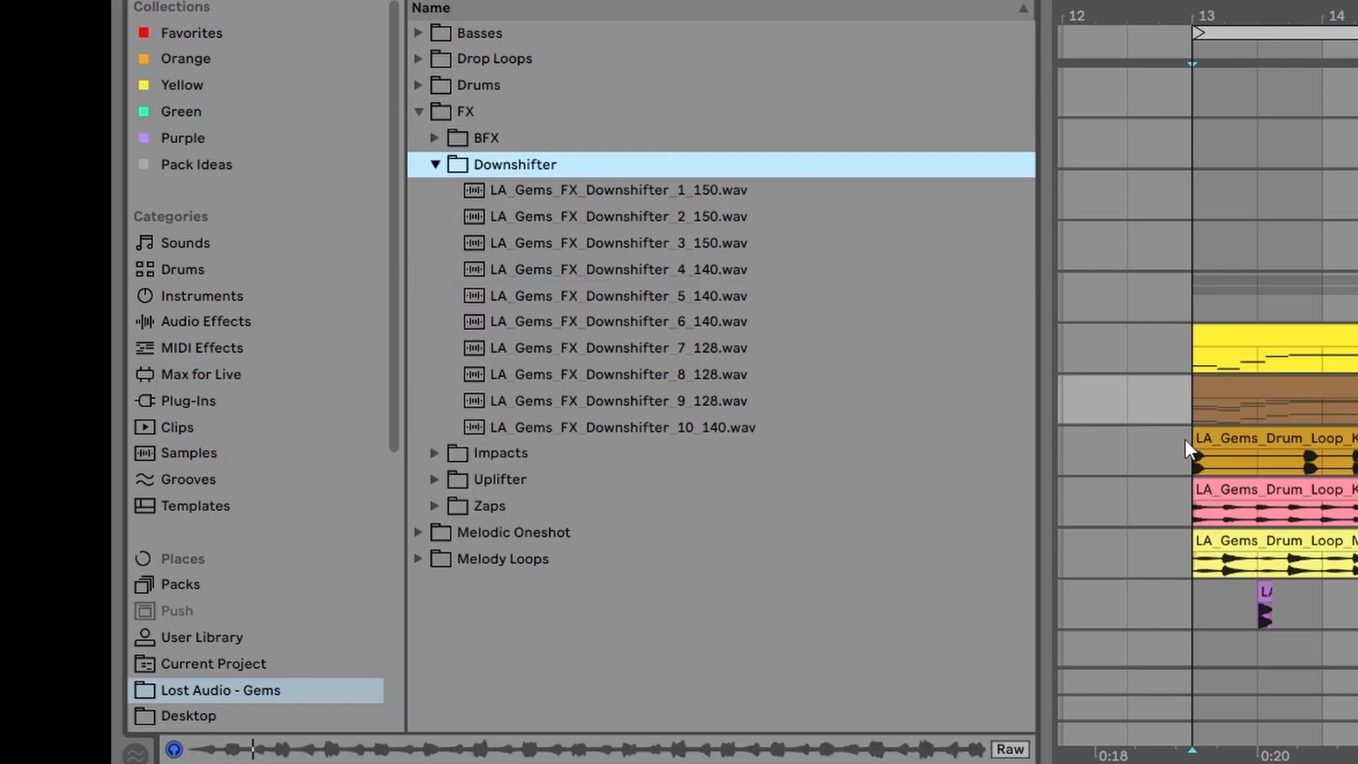
Step: Expand the Glitch basses, preview the Misdirect, Comb and Gran melodic glitches, and fold the folder again
left_click(435, 58)
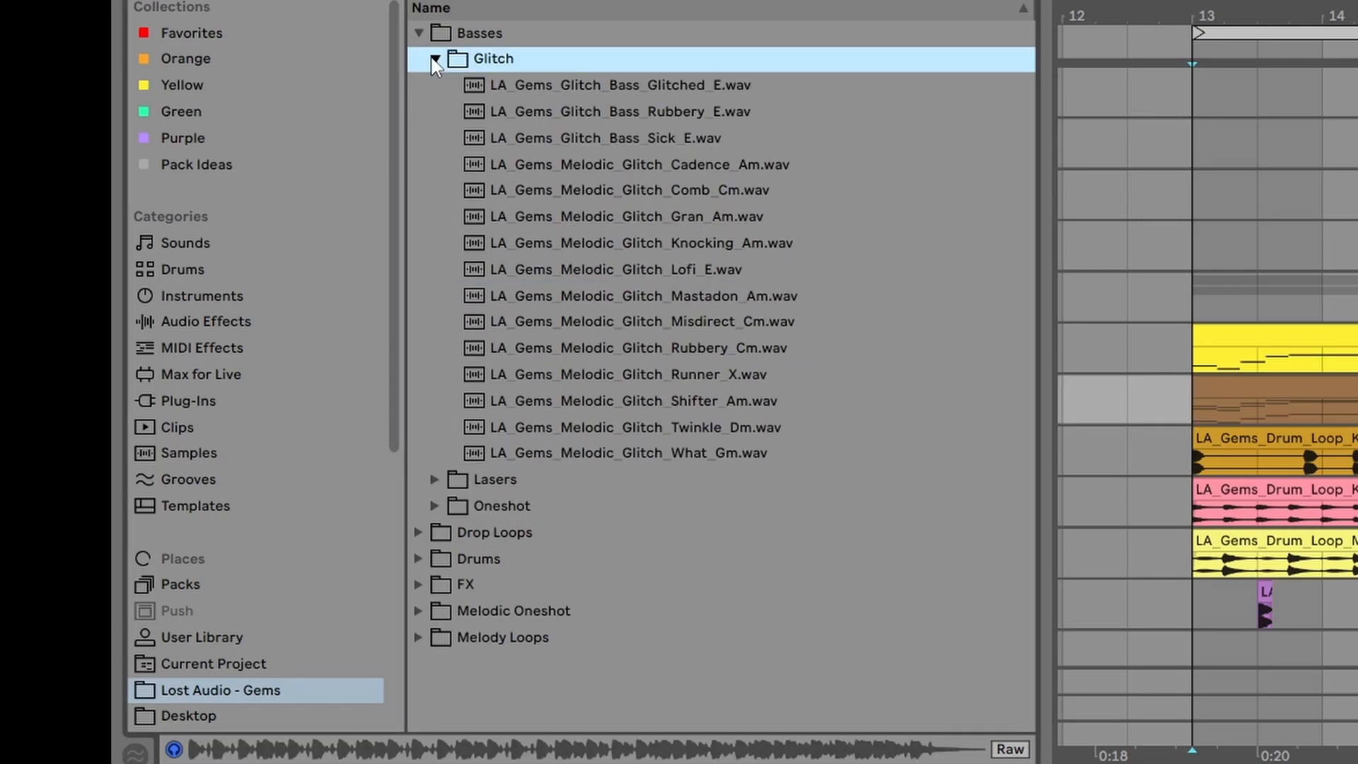
left_click(694, 329)
left_click(719, 188)
key("Down")
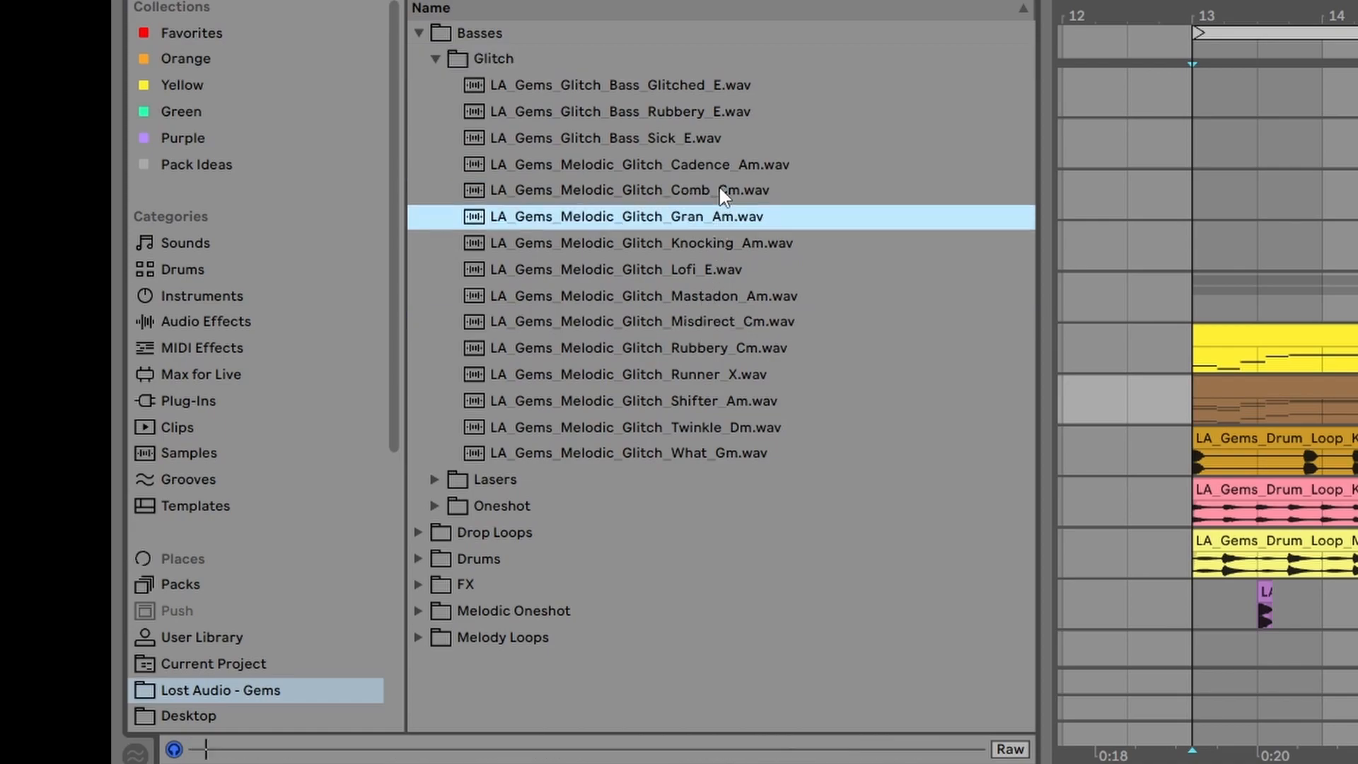
left_click(435, 58)
left_click(1126, 338)
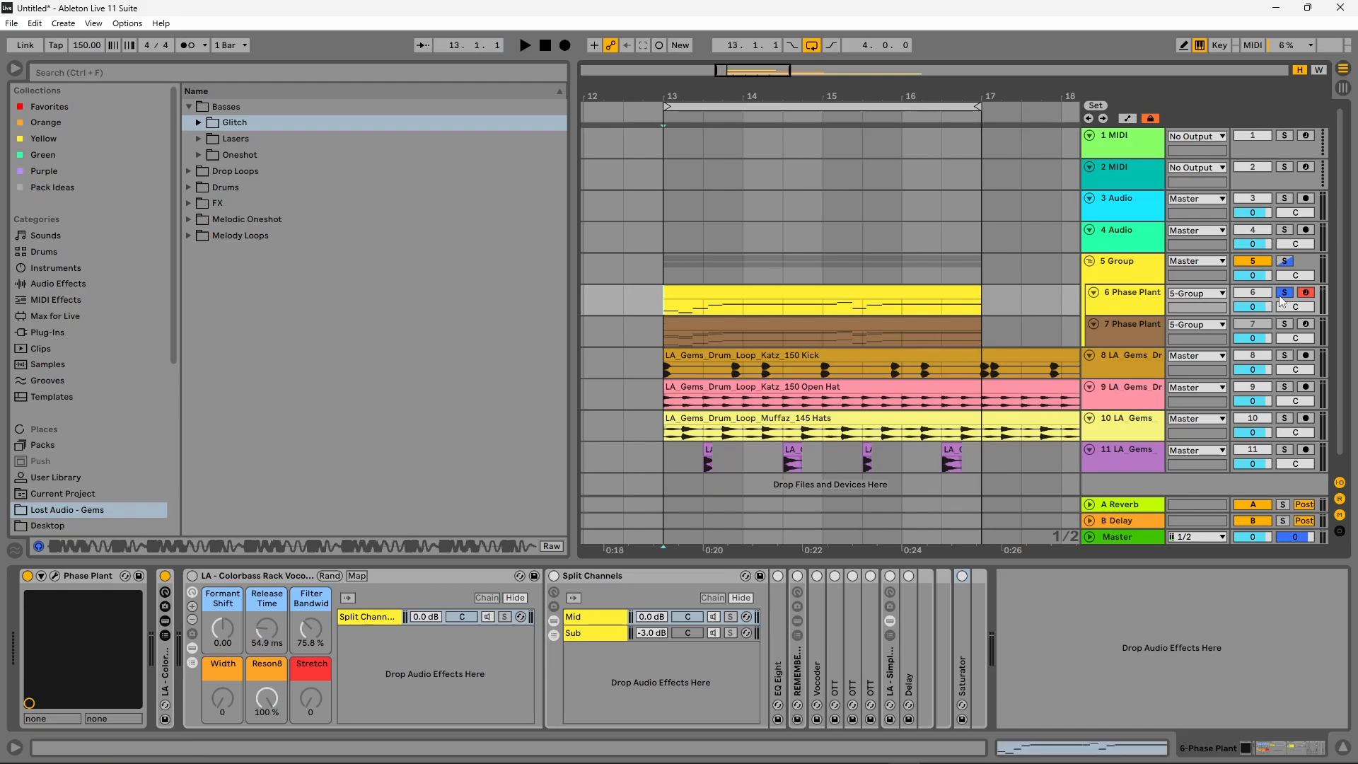
Step: Turn off solo on the 6 Phase Plant track and play the loop from bar 13 with the drums
left_click(1282, 294)
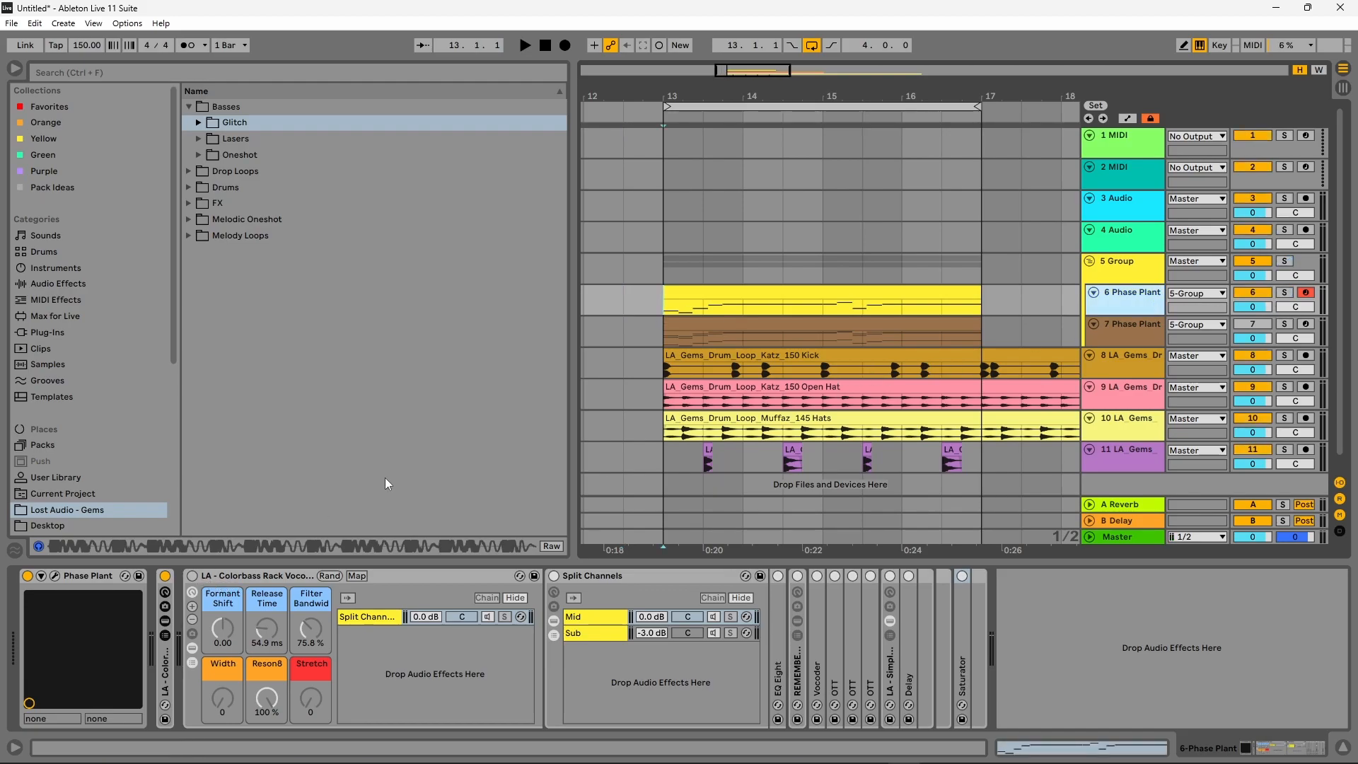
scroll(741, 405, "down", 1)
left_click_drag(771, 72, 772, 69)
key("space")
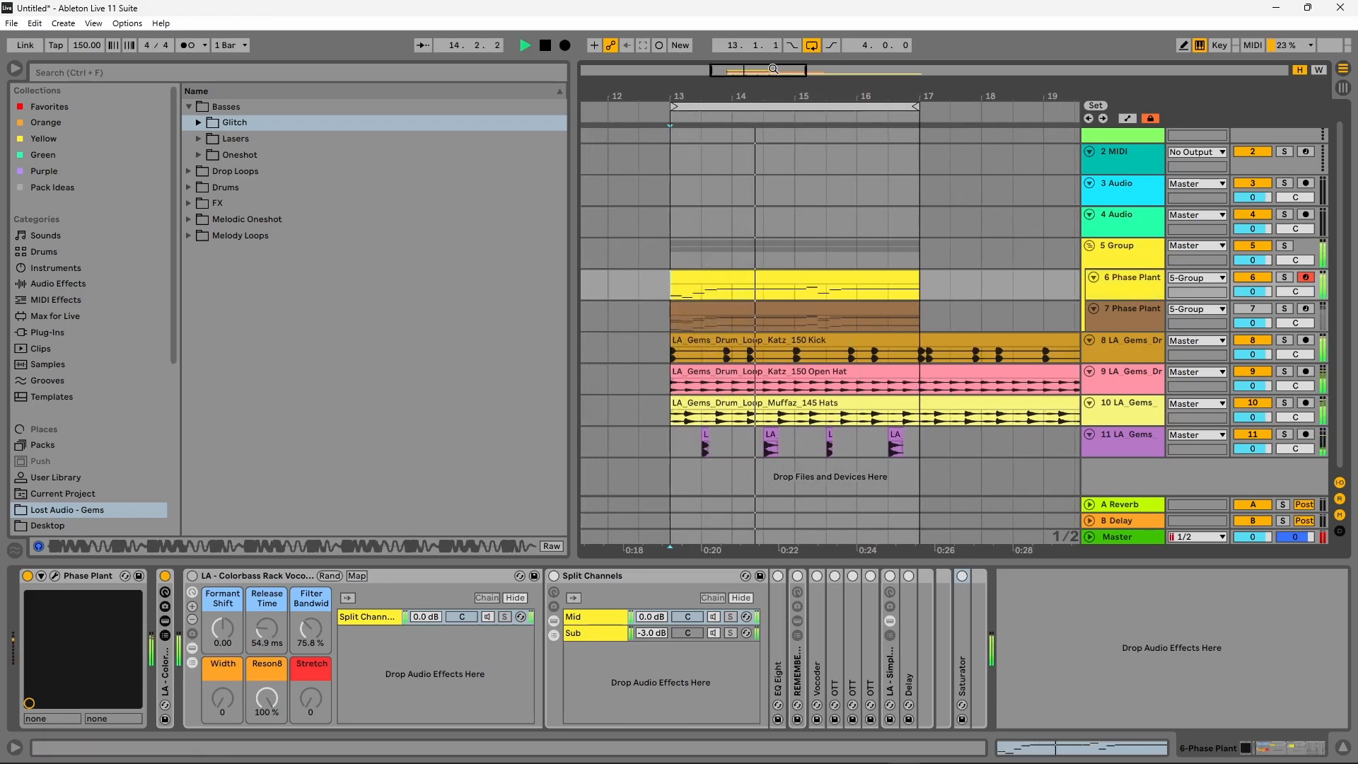
left_click(1125, 264)
left_click(1125, 283)
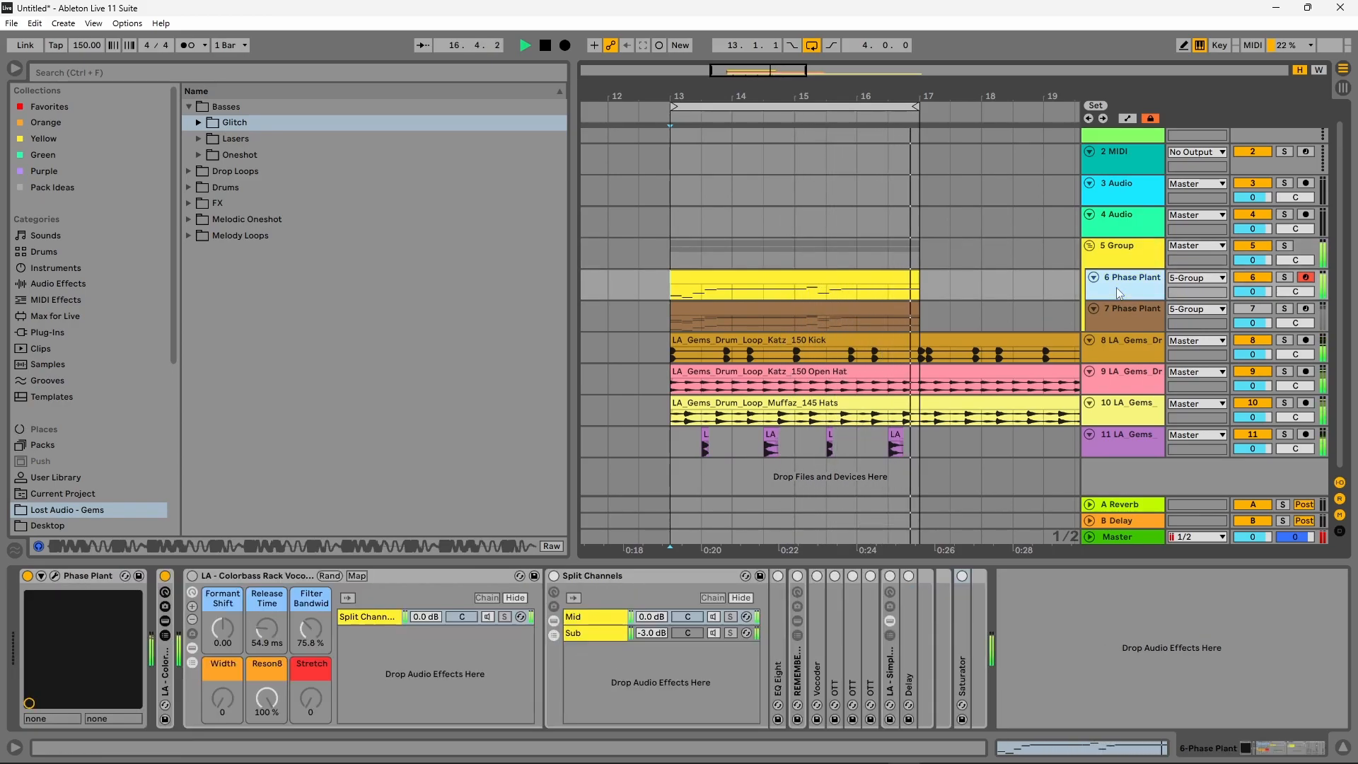
mouse_move(785, 72)
left_mouse_down()
mouse_move(813, 70)
mouse_move(799, 72)
left_mouse_up()
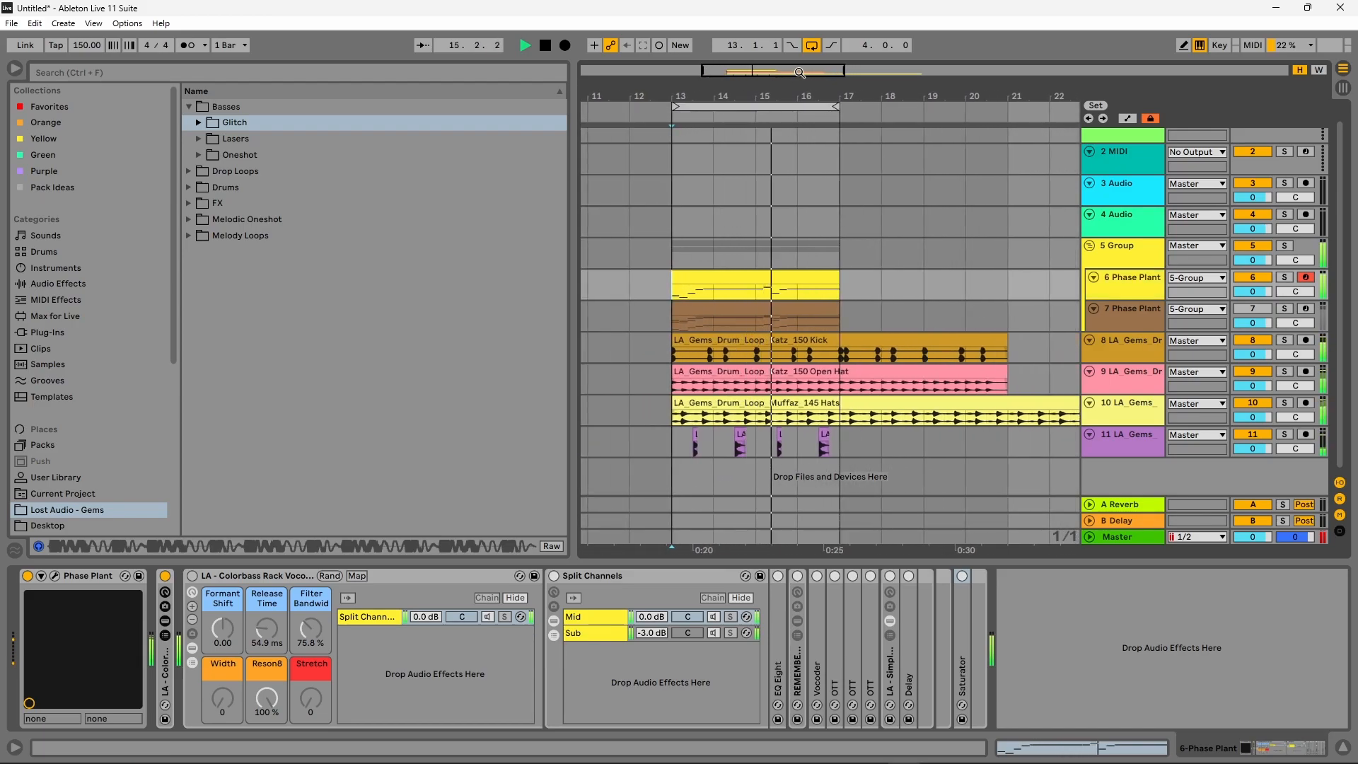